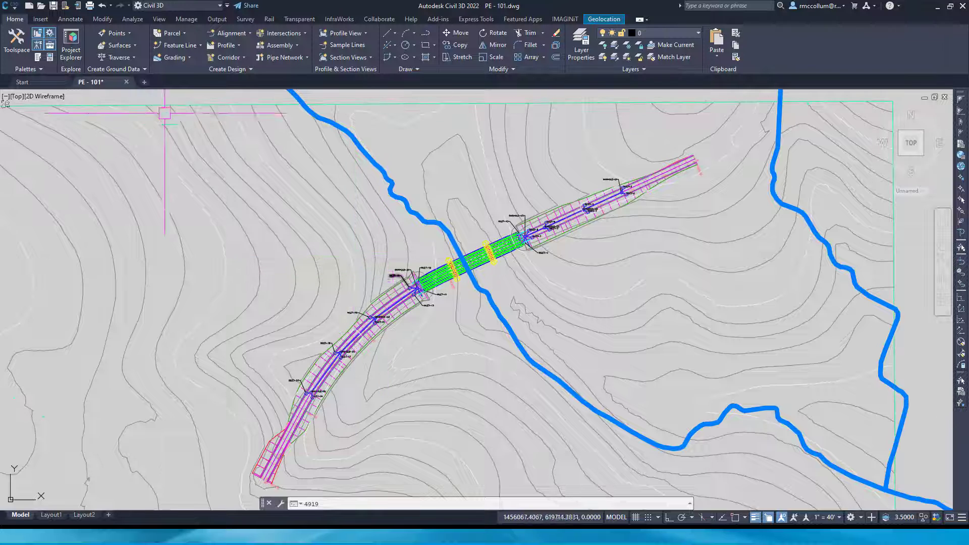
Open Project Explorer, maximize its window and select the Perry Hall Boulevard centreline alignment
{"action": "left_click", "coordinate": [73, 43]}
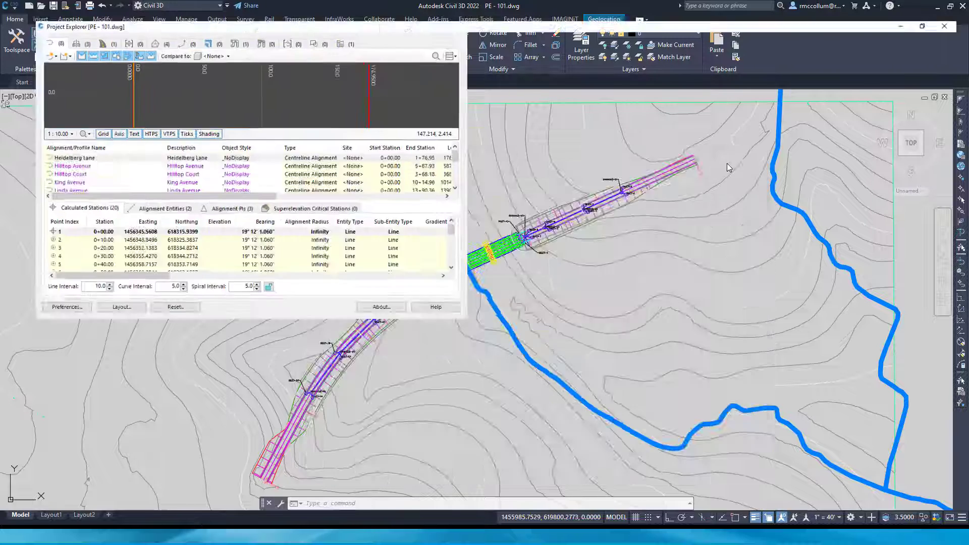
{"action": "left_click", "coordinate": [726, 160]}
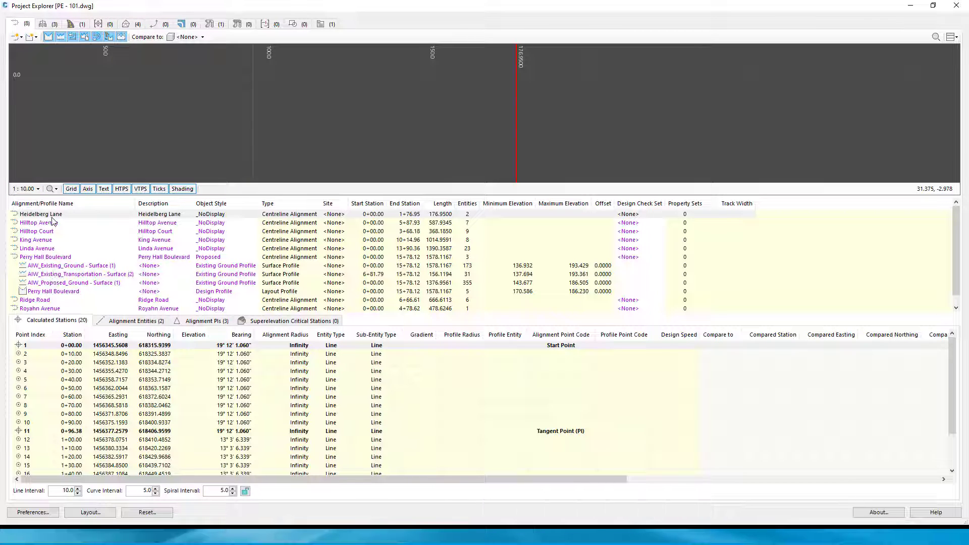
{"action": "left_click", "coordinate": [53, 258]}
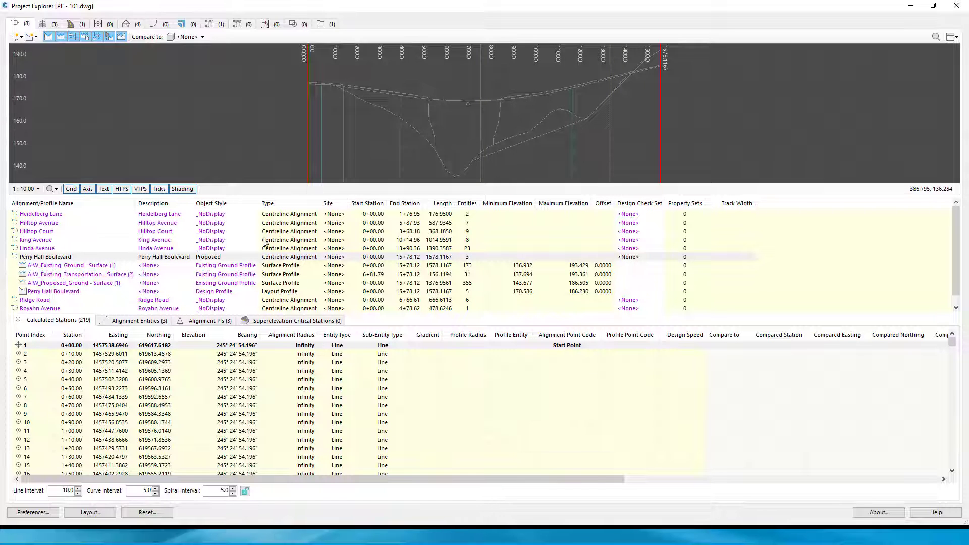
Set EG_Composite as the comparison surface and select the Perry Hall Boulevard layout profile
{"action": "left_click", "coordinate": [204, 39]}
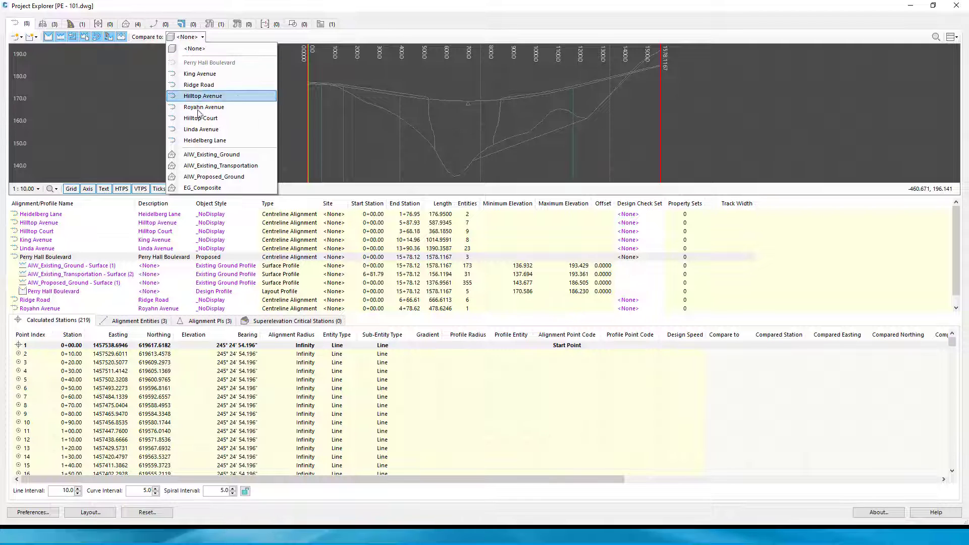
{"action": "left_click", "coordinate": [214, 188]}
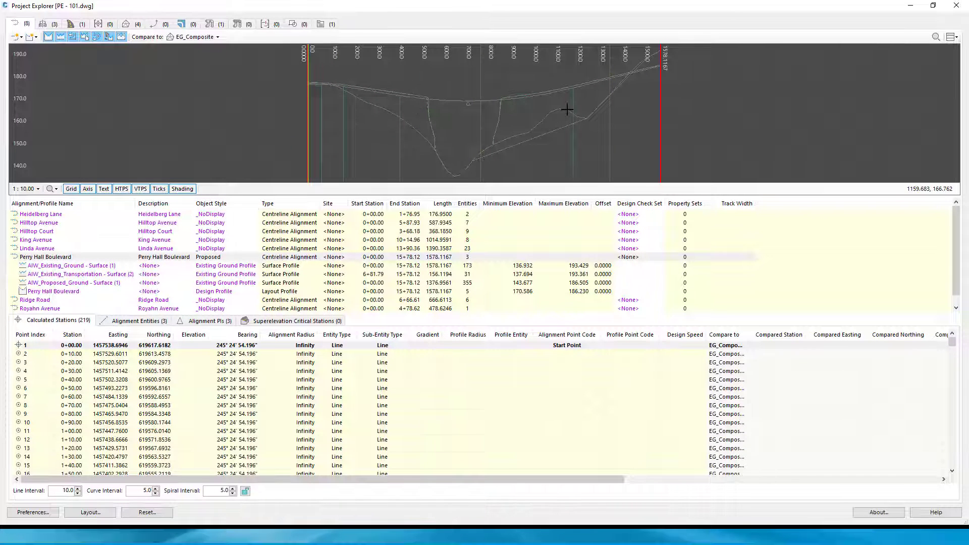
{"action": "left_click", "coordinate": [67, 293]}
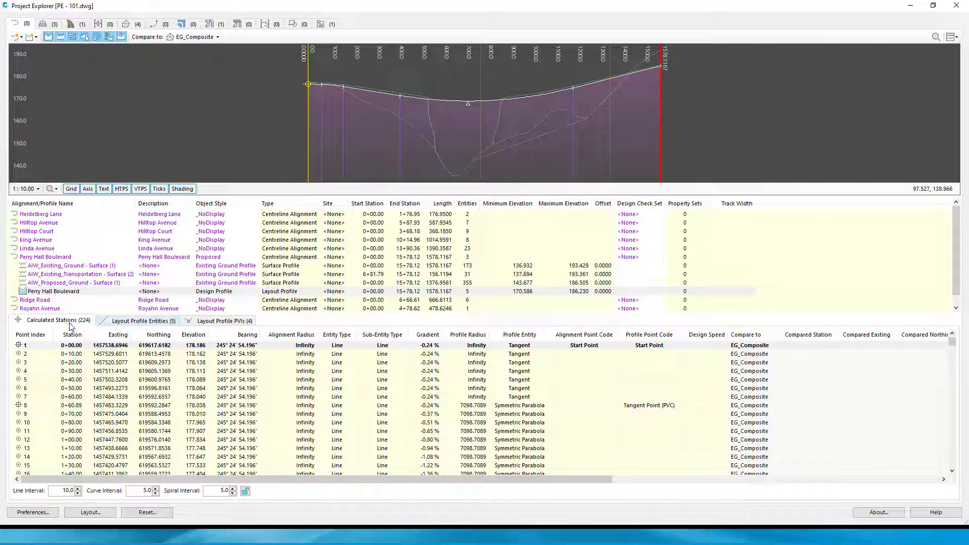
Examine the layout profile entities of Perry Hall Boulevard one by one, from the second to the fifth
{"action": "left_click", "coordinate": [142, 321]}
{"action": "left_click", "coordinate": [98, 353]}
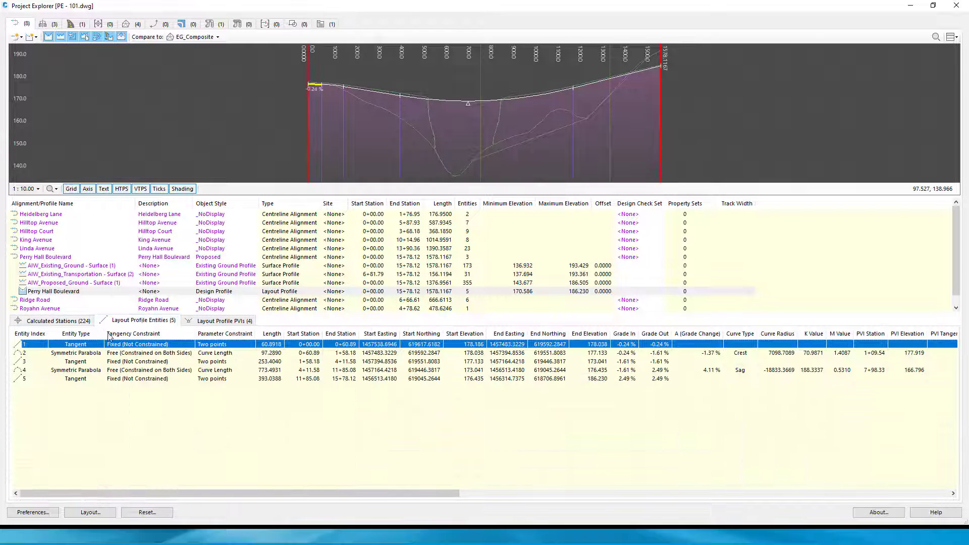
{"action": "left_click", "coordinate": [96, 362]}
{"action": "left_click", "coordinate": [96, 370]}
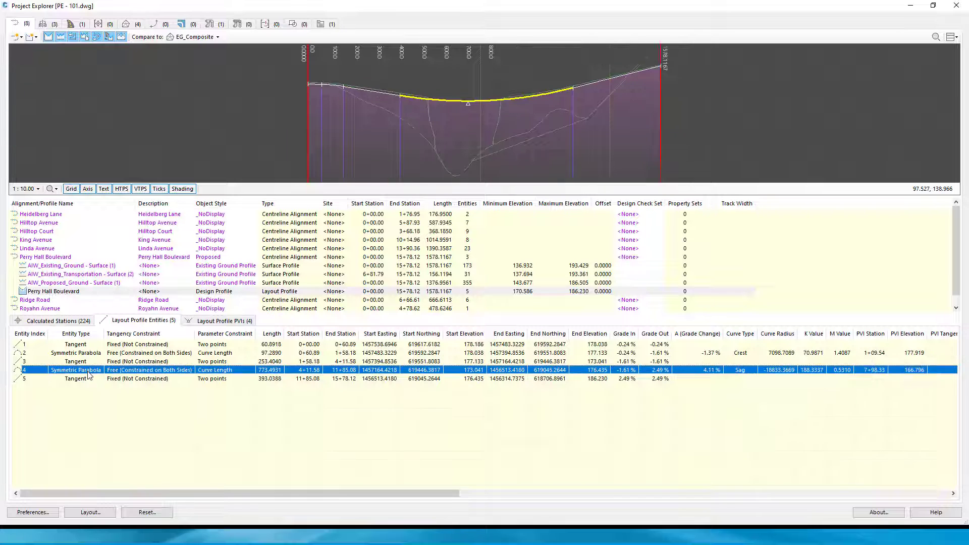
{"action": "left_click", "coordinate": [98, 380]}
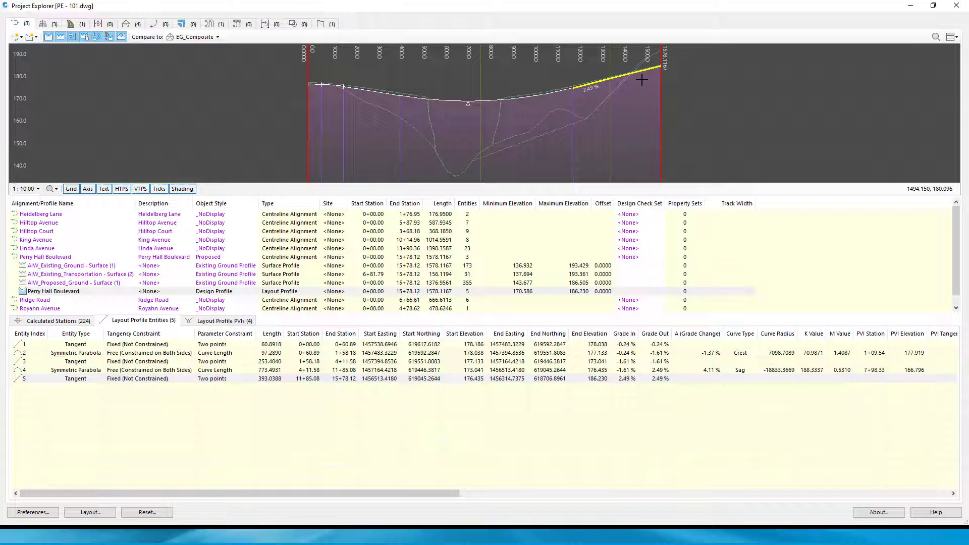
Review the layout profile PVIs, checking the second and the last PVI in the profile preview
{"action": "left_click", "coordinate": [221, 321]}
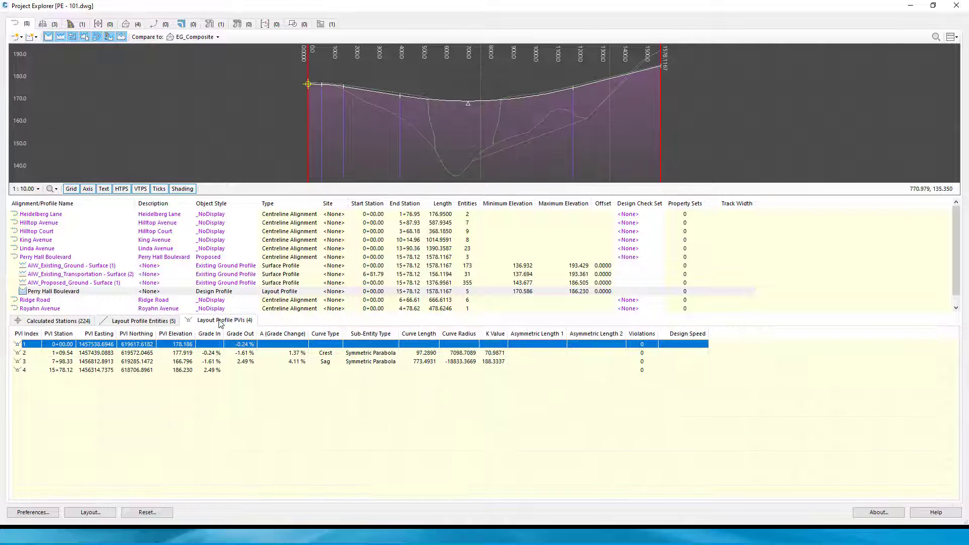
{"action": "left_click", "coordinate": [93, 354]}
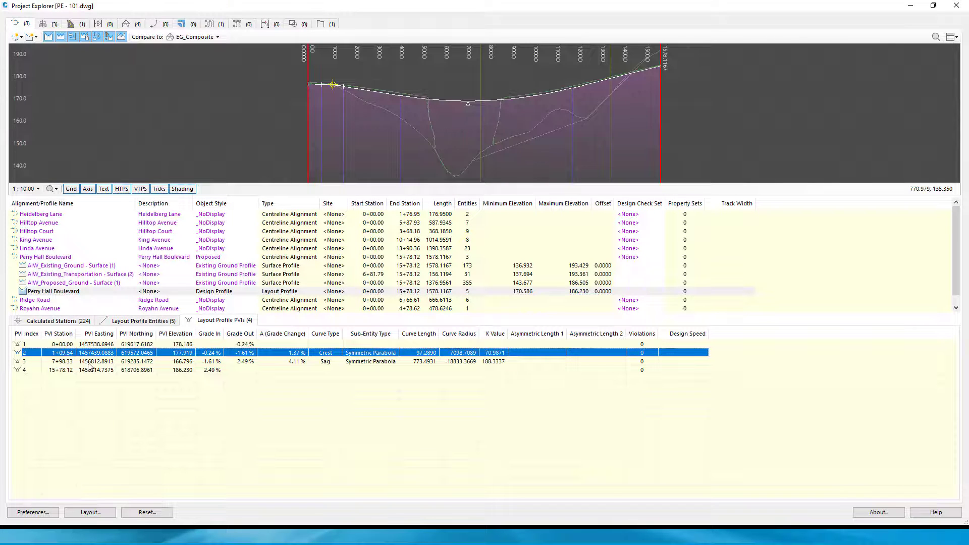
{"action": "left_click", "coordinate": [89, 370]}
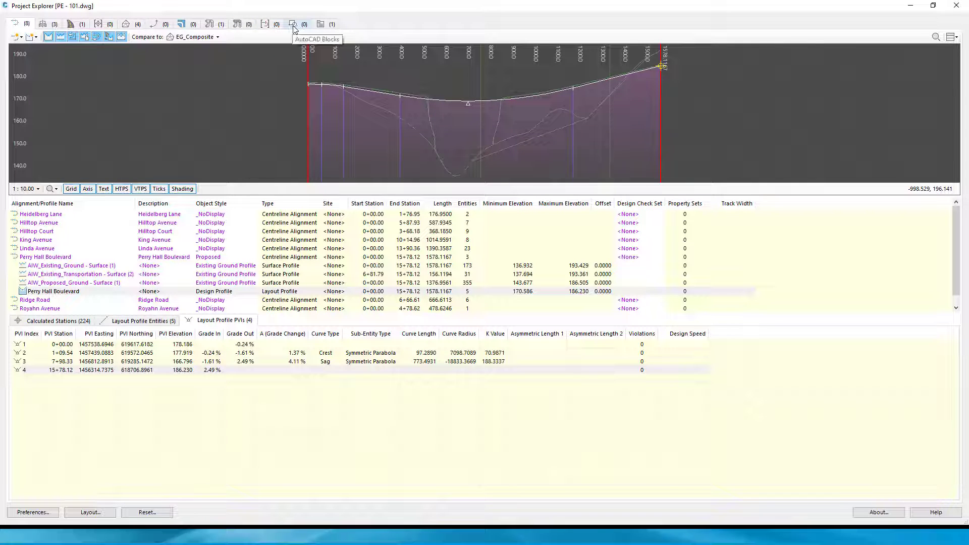
{"action": "left_click", "coordinate": [323, 26]}
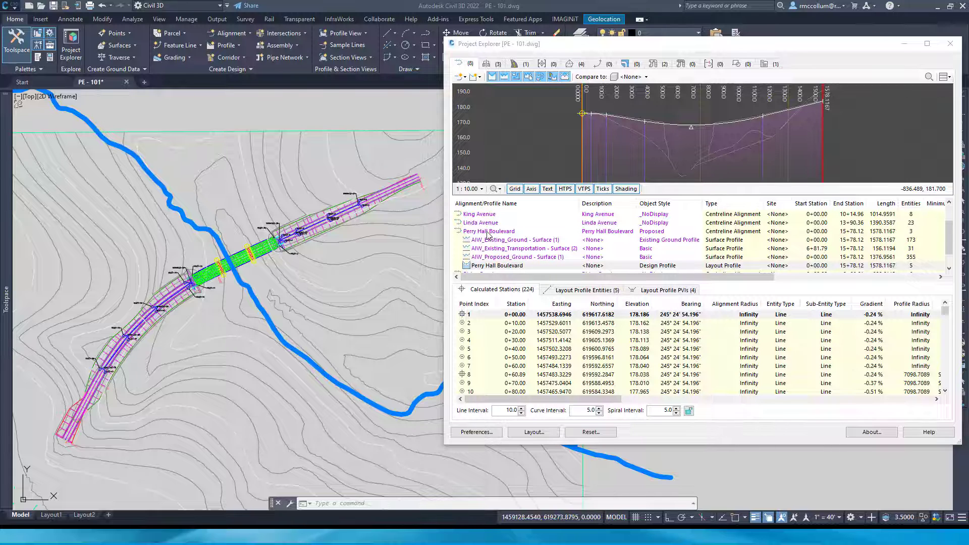
Select the Perry Hall Boulevard alignment and its layout profile, and switch the ground shading off and on again
{"action": "left_click", "coordinate": [487, 232]}
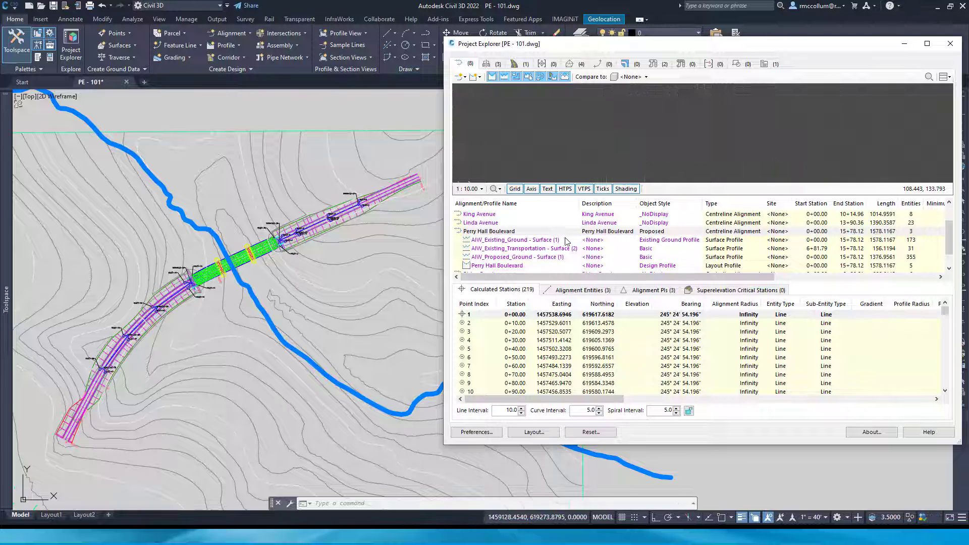
{"action": "left_click", "coordinate": [497, 266]}
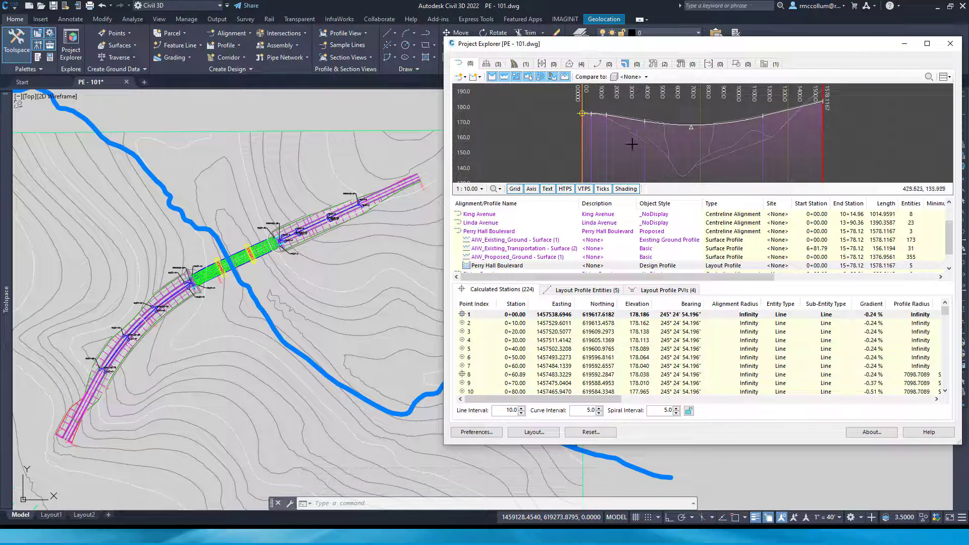
{"action": "left_click", "coordinate": [626, 190]}
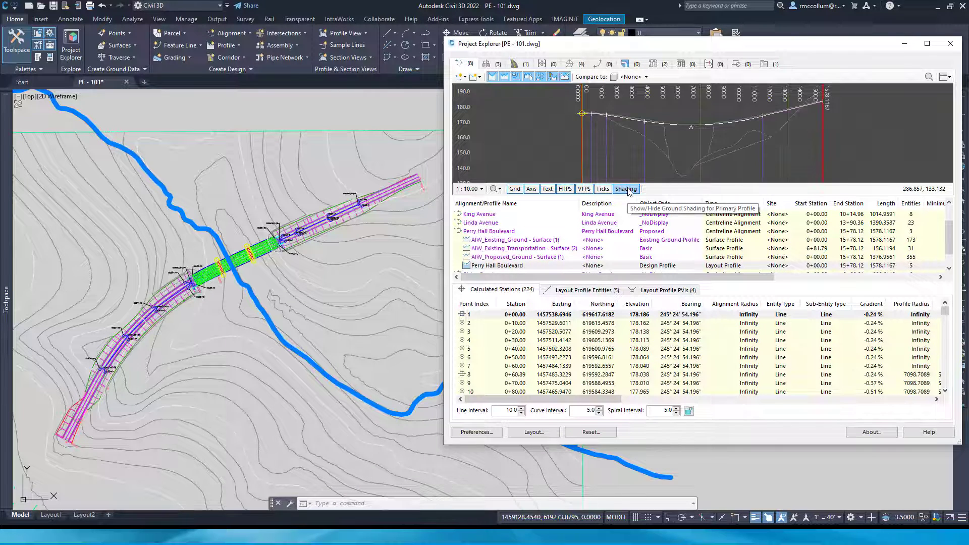
{"action": "left_click", "coordinate": [628, 190]}
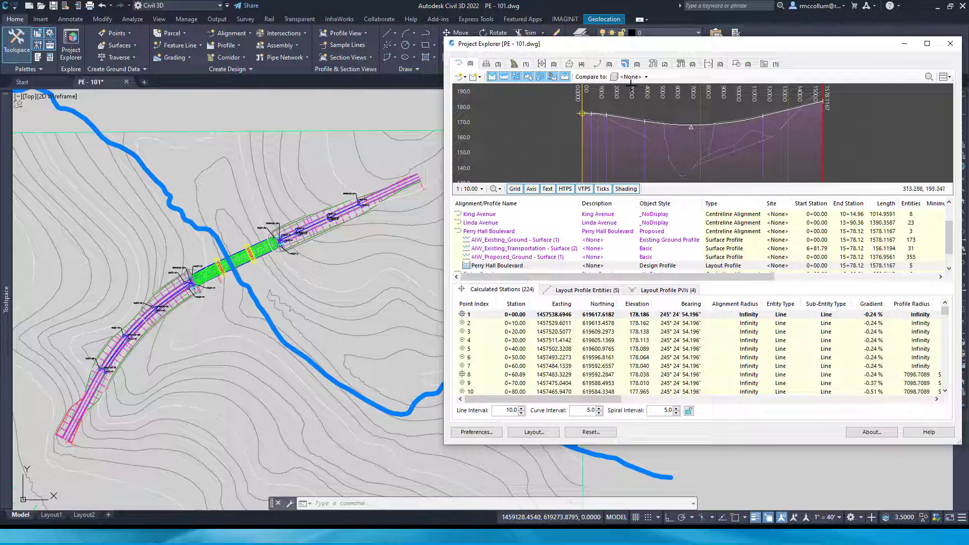
Compare the layout profile to the AIW_Existing_Ground surface and set the calculated stations' line interval to 20
{"action": "left_click", "coordinate": [645, 78]}
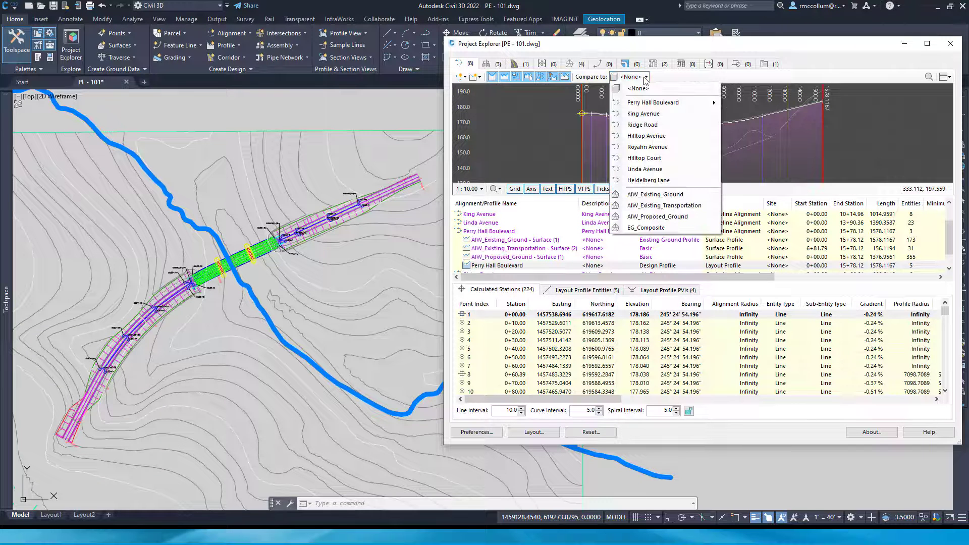
{"action": "left_click", "coordinate": [878, 151]}
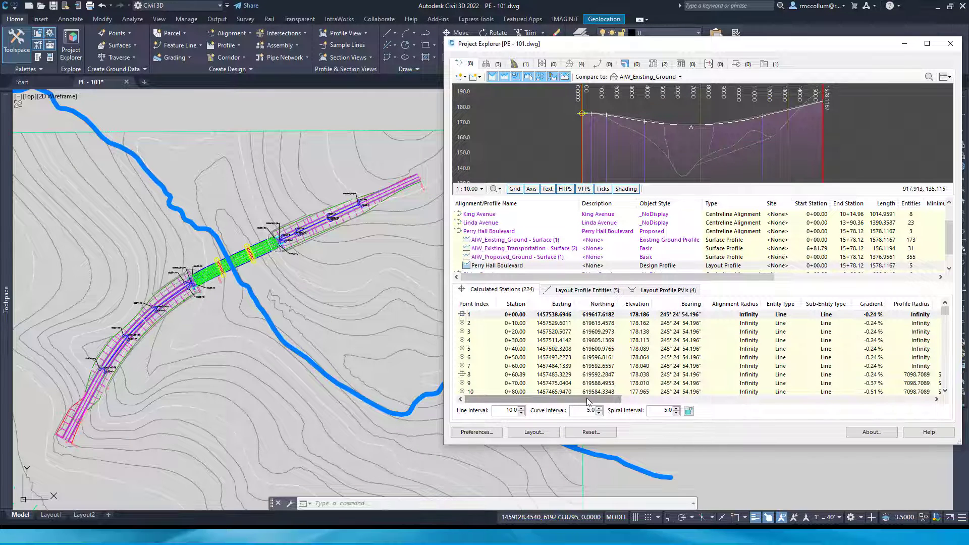
{"action": "left_click_drag", "start_coordinate": [589, 402], "coordinate": [544, 401]}
{"action": "double_click", "coordinate": [510, 410]}
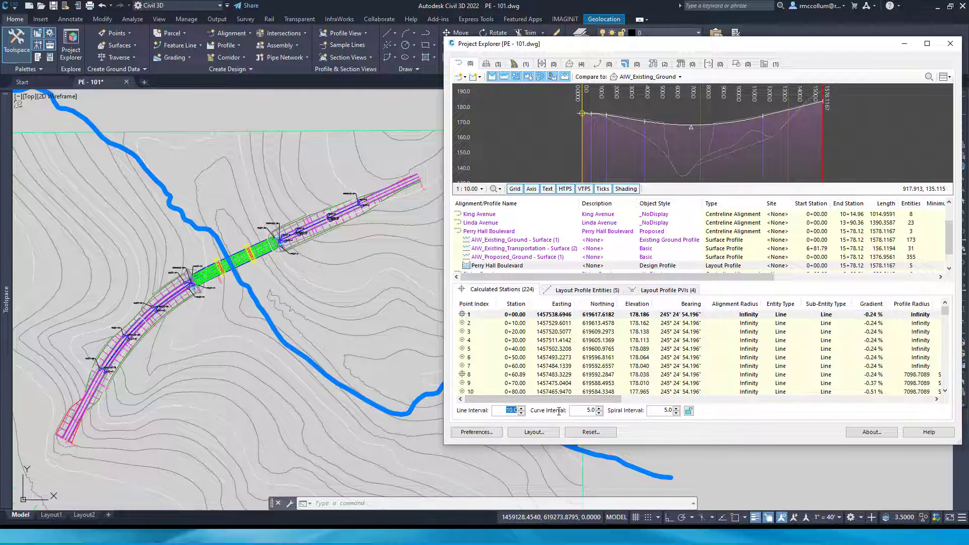
{"action": "type", "text": "20"}
{"action": "key", "text": "Return"}
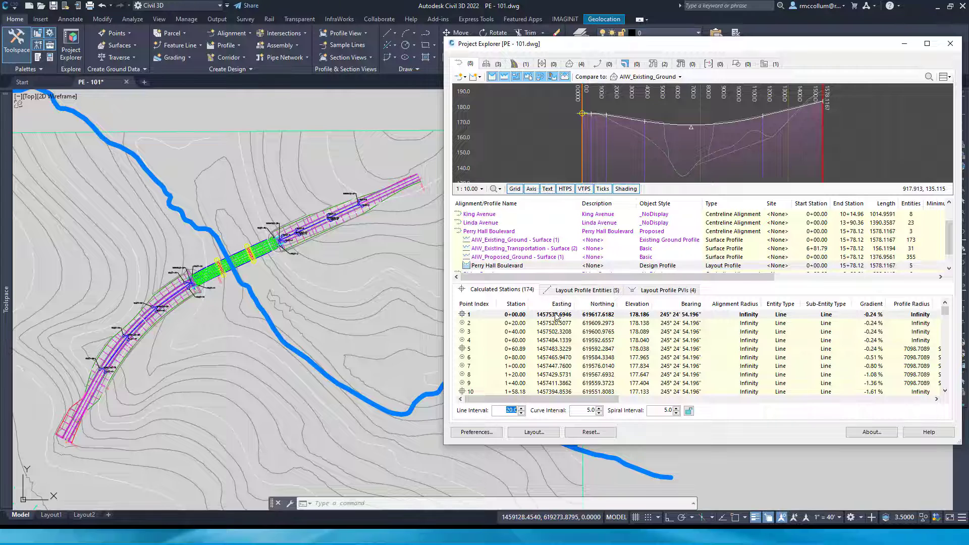
Inspect each tangent and symmetric parabola in the layout profile entities against the profile preview
{"action": "left_click", "coordinate": [565, 291]}
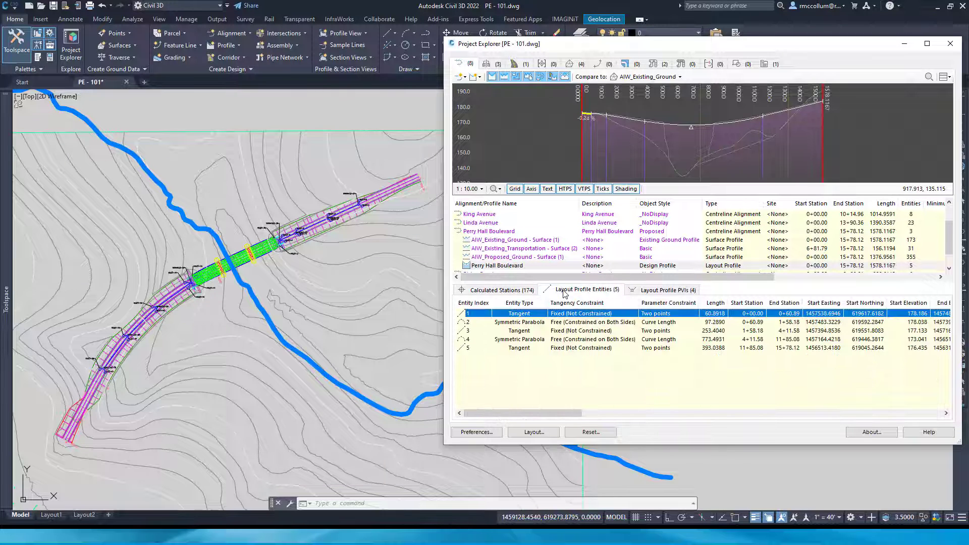
{"action": "left_click", "coordinate": [535, 324]}
{"action": "left_click", "coordinate": [527, 331]}
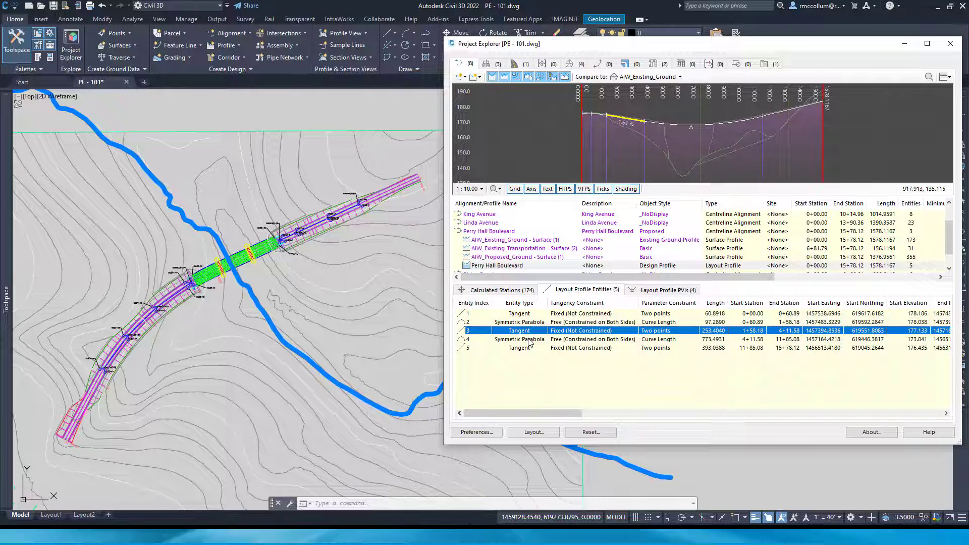
{"action": "left_click", "coordinate": [529, 340]}
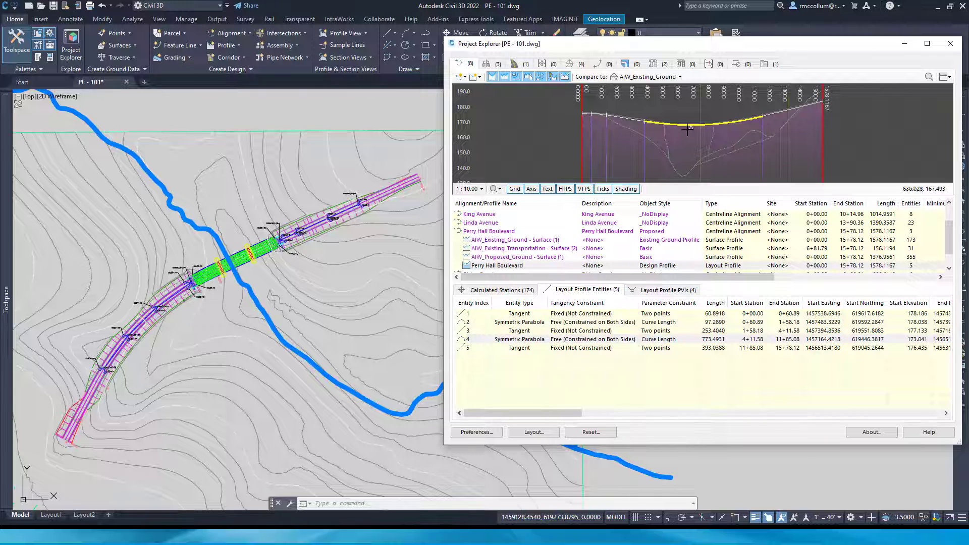
{"action": "left_click", "coordinate": [528, 348]}
Inspect the second, third and fourth layout profile PVIs in the profile preview
{"action": "left_click", "coordinate": [661, 292]}
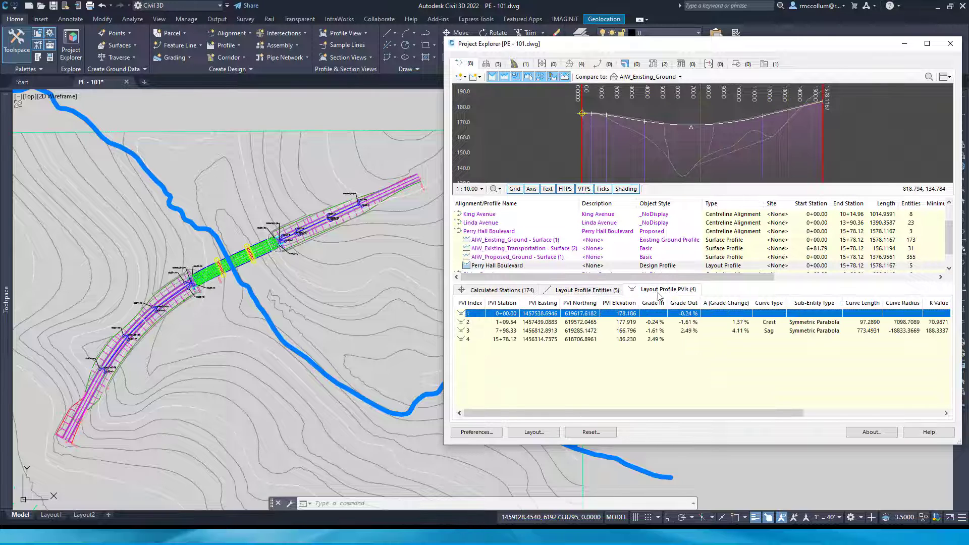
{"action": "left_click", "coordinate": [533, 323]}
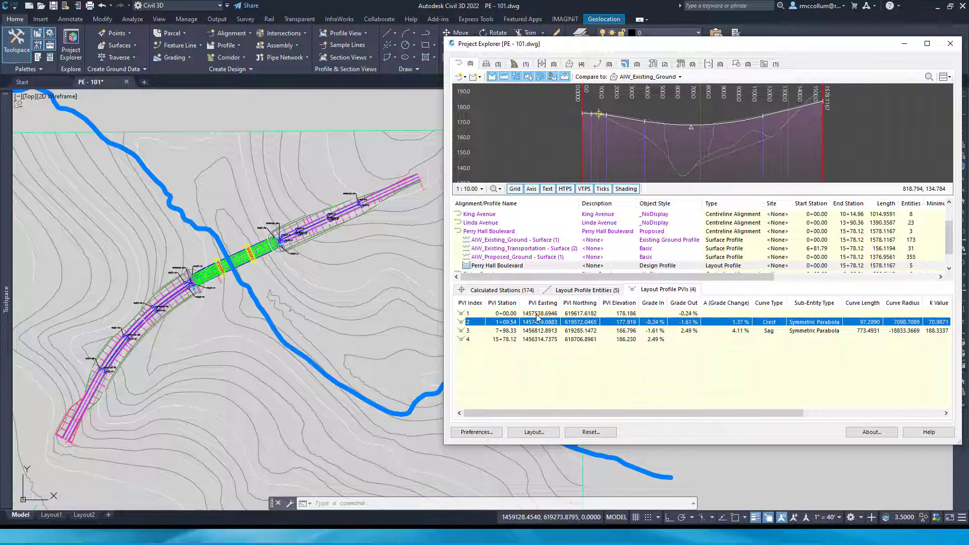
{"action": "left_click", "coordinate": [509, 332]}
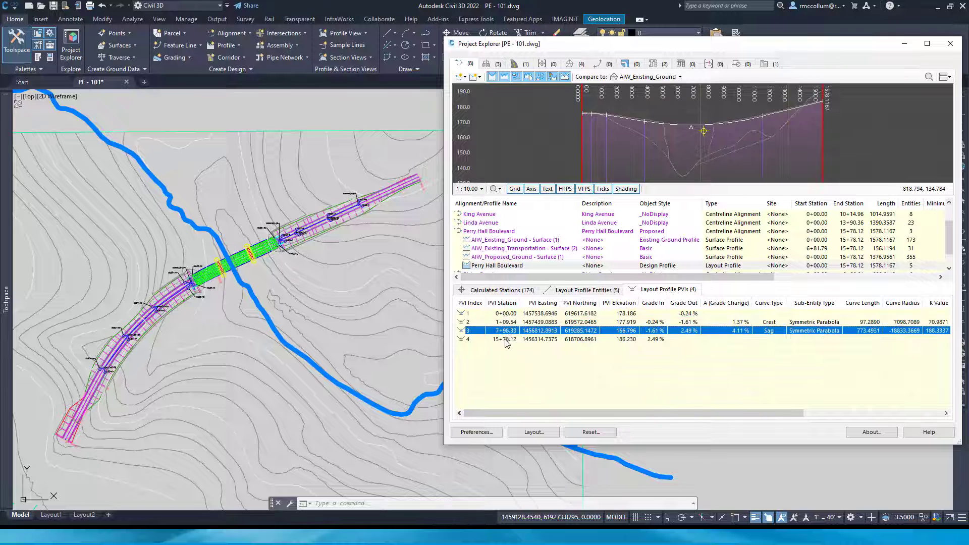
{"action": "left_click", "coordinate": [506, 340]}
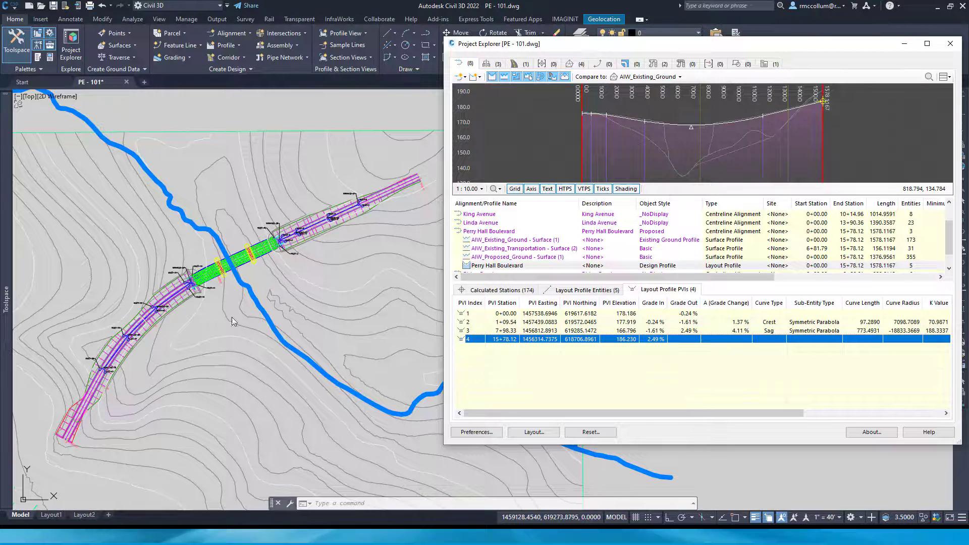
Zoom the drawing viewport to the first symmetric parabola, entity 2, of the Perry Hall Boulevard layout profile
{"action": "left_click", "coordinate": [523, 293]}
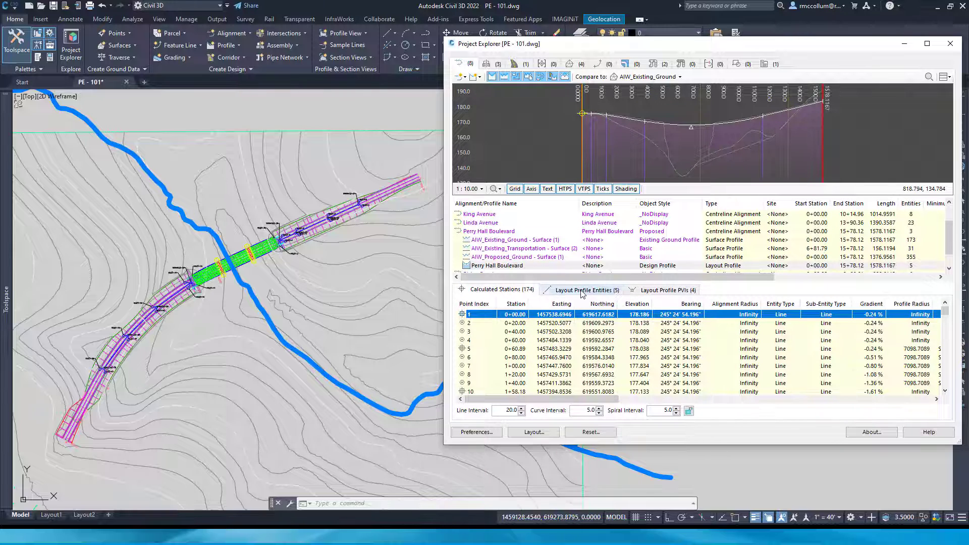
{"action": "left_click", "coordinate": [589, 289]}
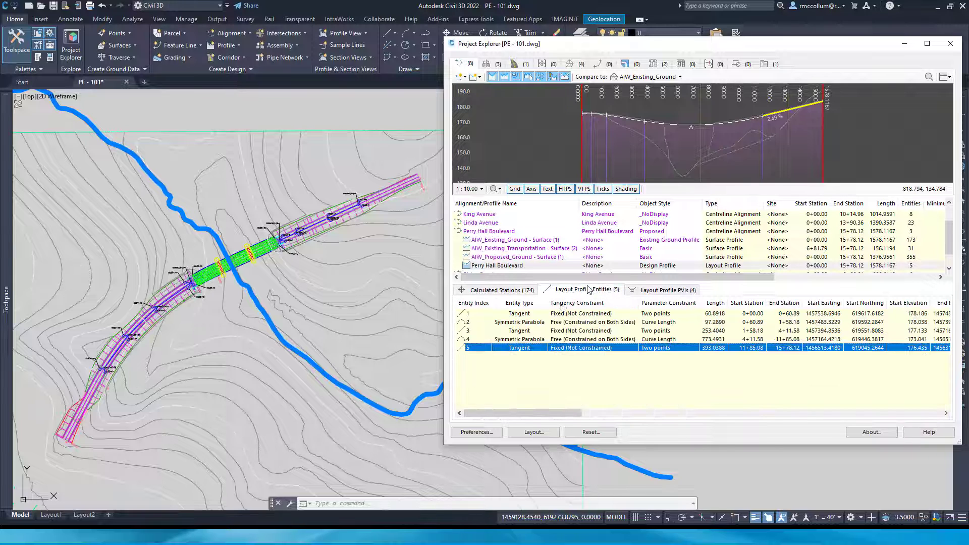
{"action": "left_click", "coordinate": [521, 315]}
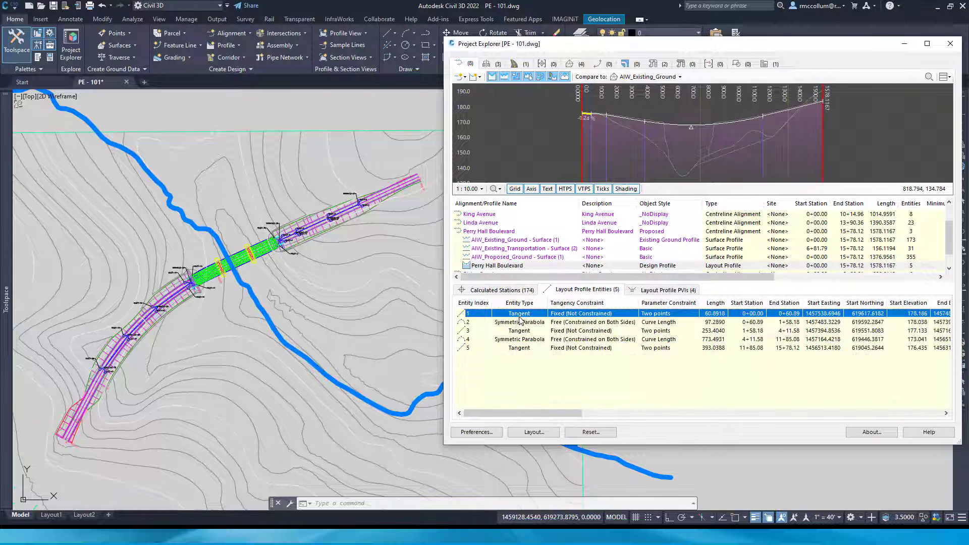
{"action": "left_click", "coordinate": [521, 323]}
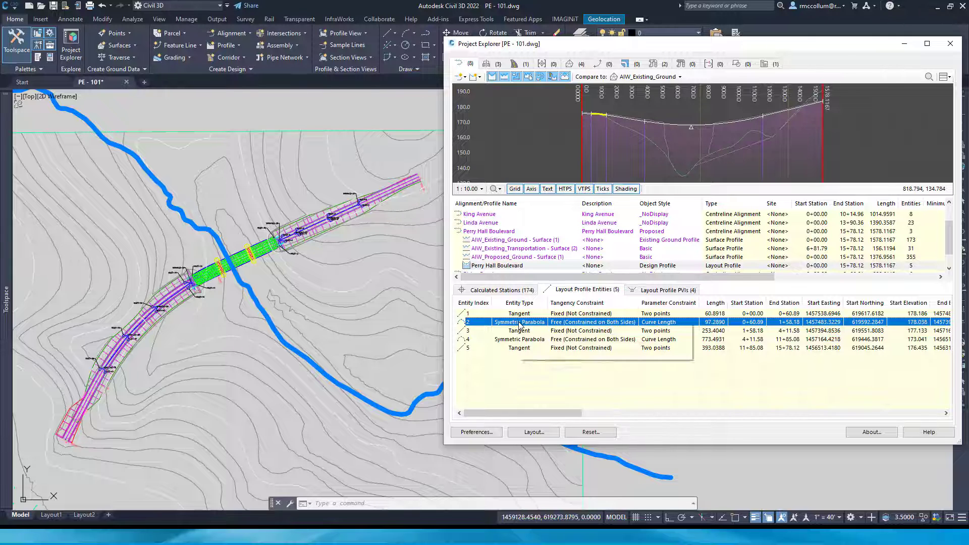
{"action": "right_click", "coordinate": [520, 325]}
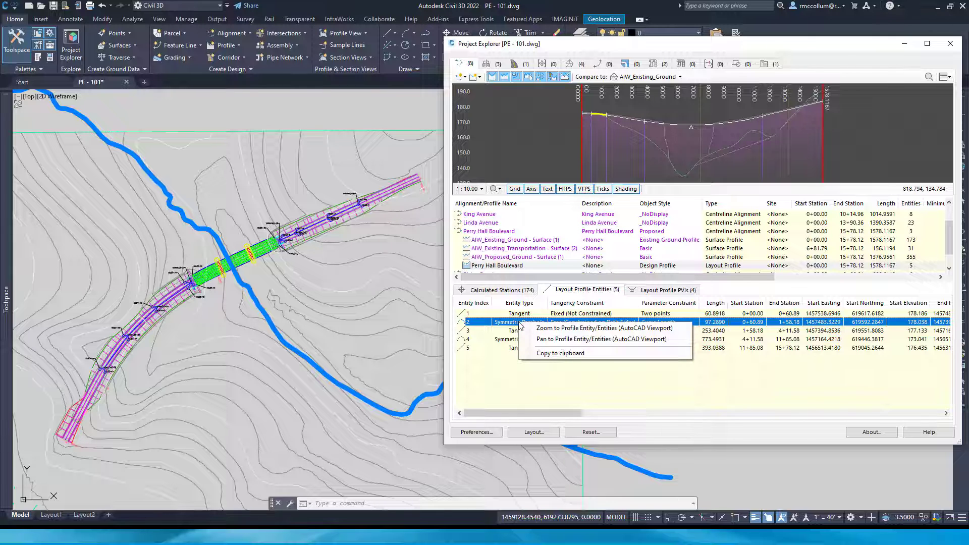
{"action": "left_click", "coordinate": [556, 328]}
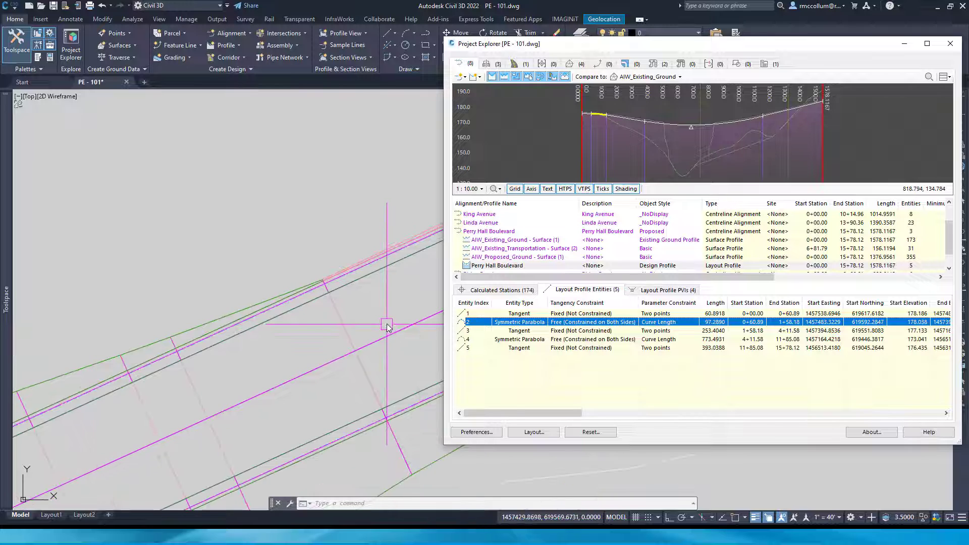
{"action": "scroll", "coordinate": [273, 279], "scroll_direction": "down", "scroll_amount": 5}
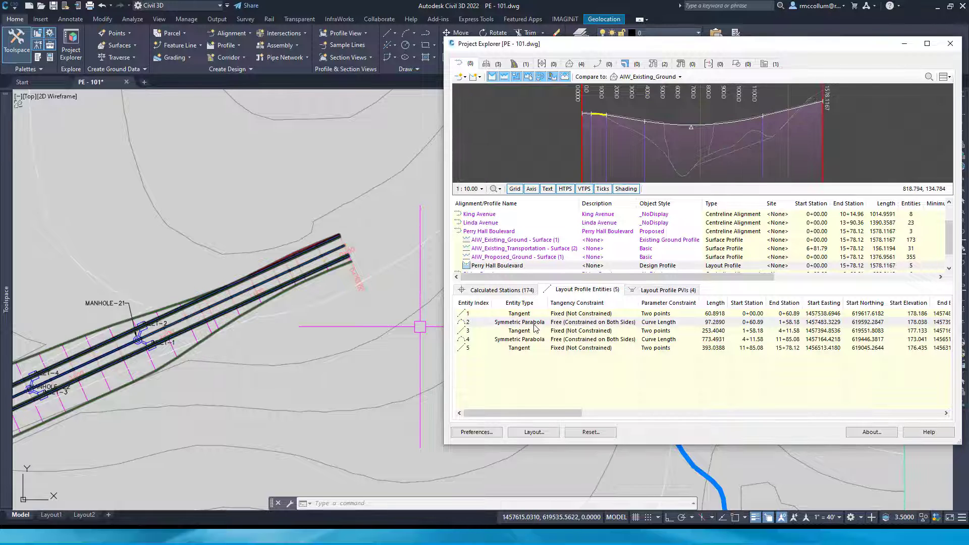
Examine the drawing location of the layout profile's symmetric parabola entity 2 and view entity 4 in the profile preview
{"action": "left_click", "coordinate": [534, 323]}
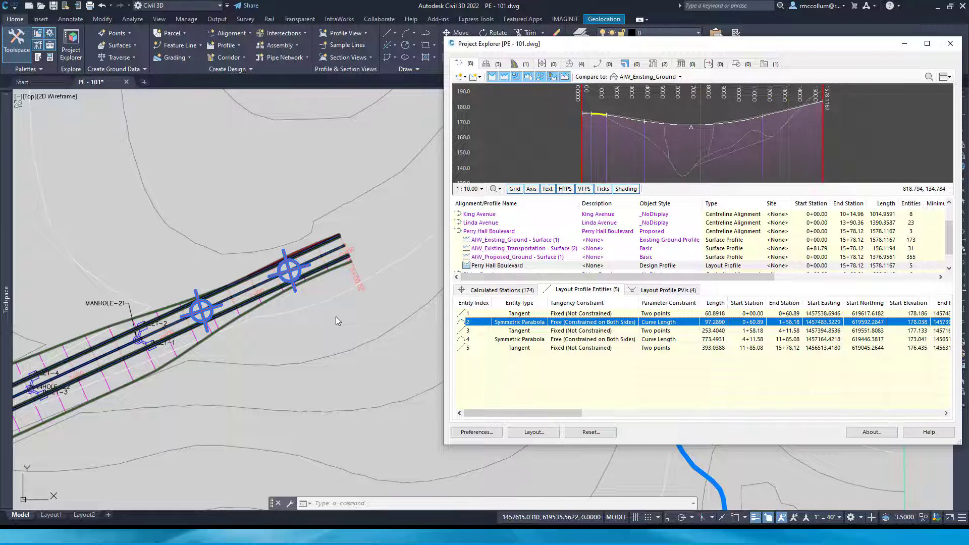
{"action": "left_click", "coordinate": [526, 323], "text": "ctrl"}
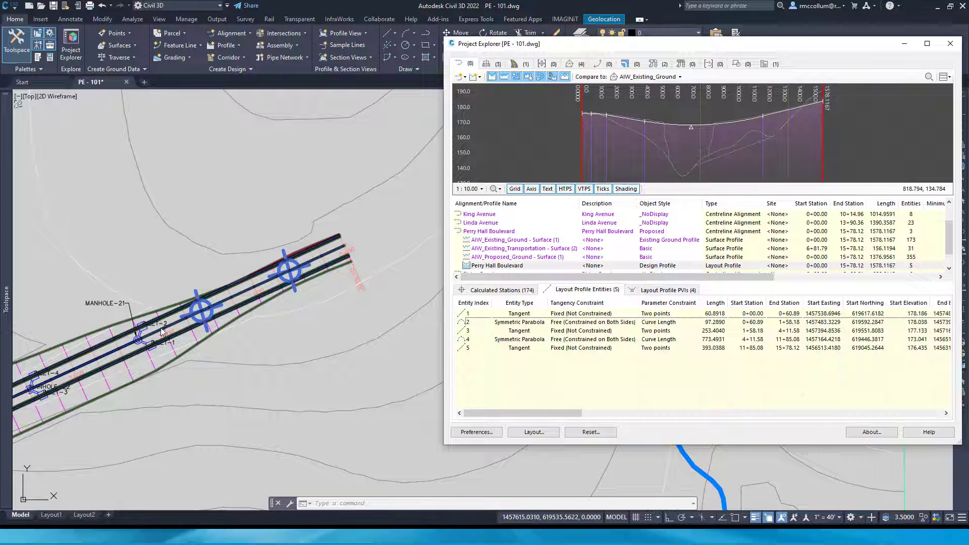
{"action": "scroll", "coordinate": [321, 275], "scroll_direction": "down", "scroll_amount": 6}
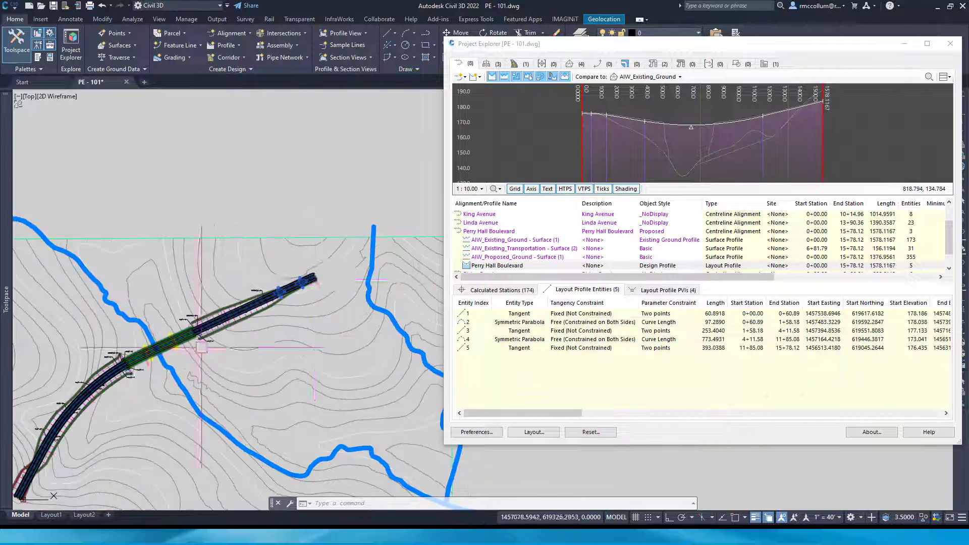
{"action": "scroll", "coordinate": [303, 333], "scroll_direction": "up", "scroll_amount": 8}
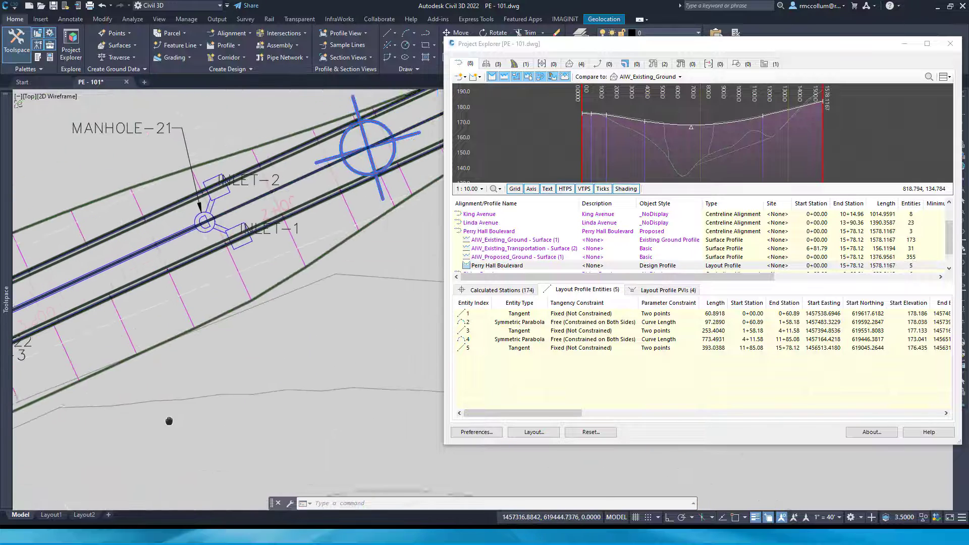
{"action": "middle_click_drag", "start_coordinate": [303, 333], "coordinate": [105, 439]}
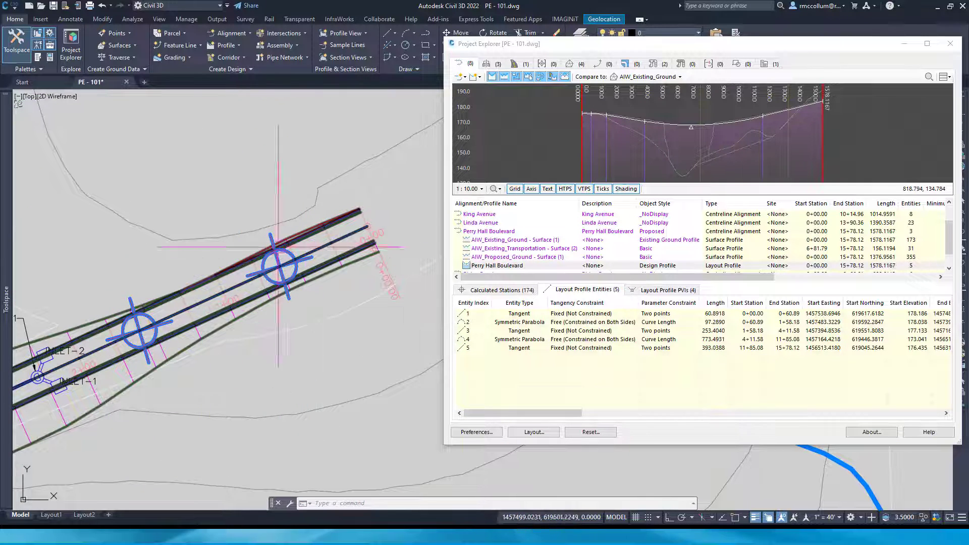
{"action": "left_click", "coordinate": [510, 340]}
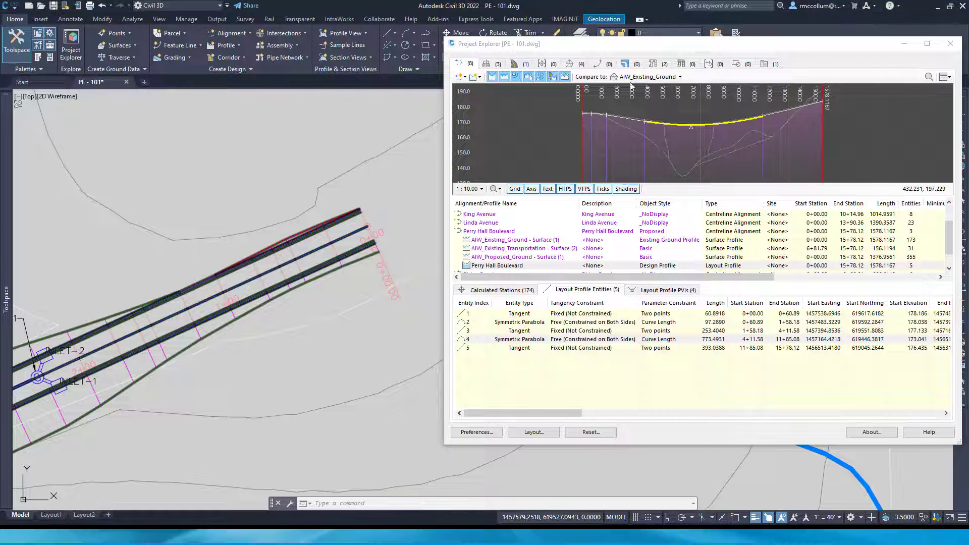
Show the drawing's assemblies and examine the Four Lane Undivided assembly enlarged in the cross-section preview
{"action": "left_click", "coordinate": [499, 65]}
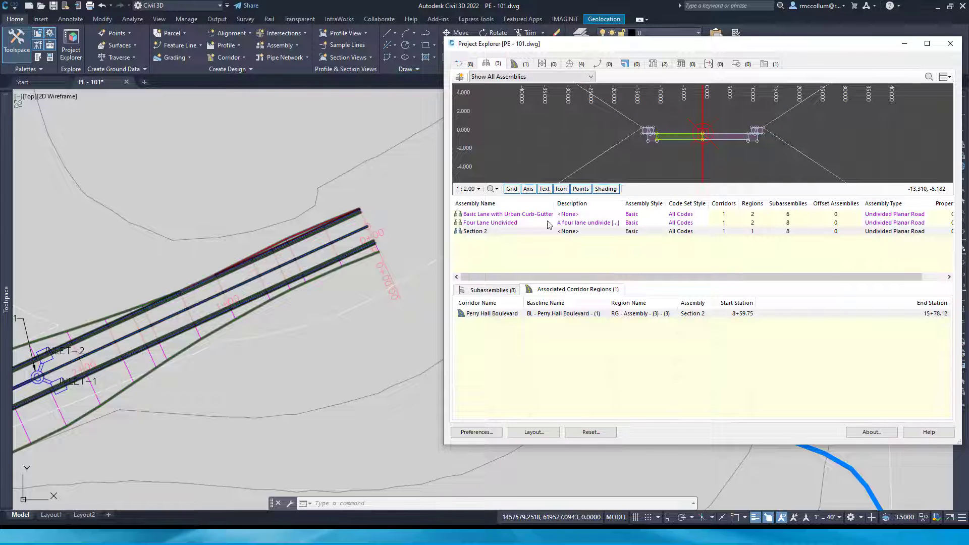
{"action": "left_click", "coordinate": [512, 226]}
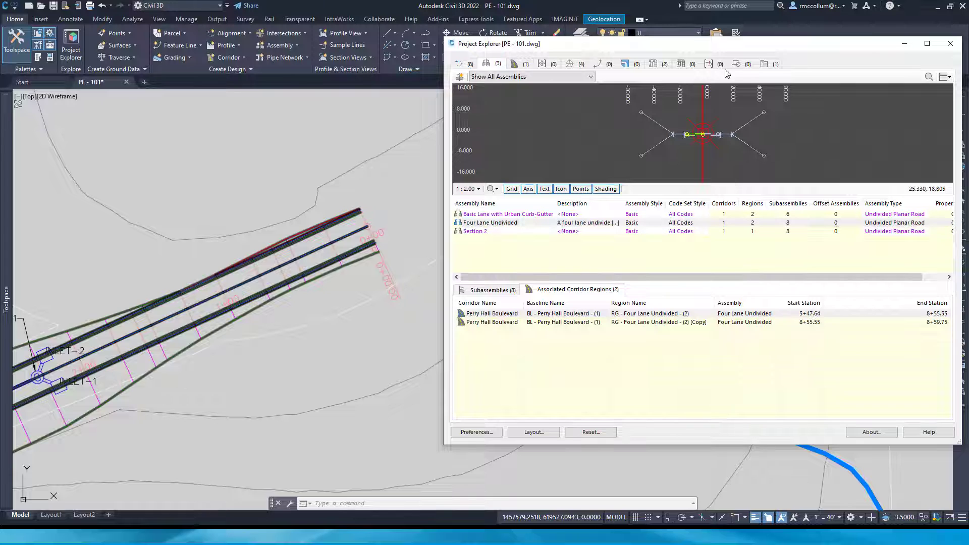
{"action": "left_click", "coordinate": [507, 225]}
{"action": "scroll", "coordinate": [697, 142], "scroll_direction": "up", "scroll_amount": 3}
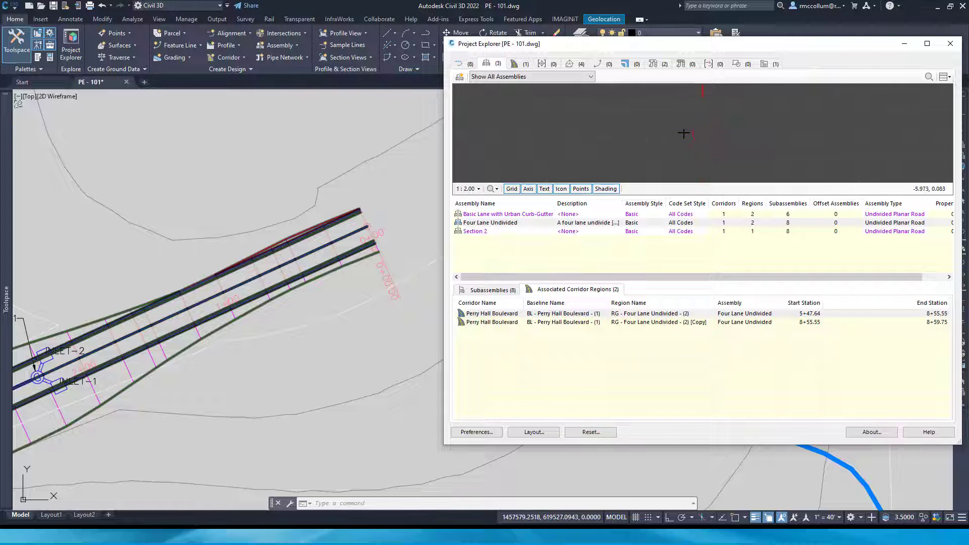
{"action": "scroll", "coordinate": [684, 133], "scroll_direction": "up", "scroll_amount": 2}
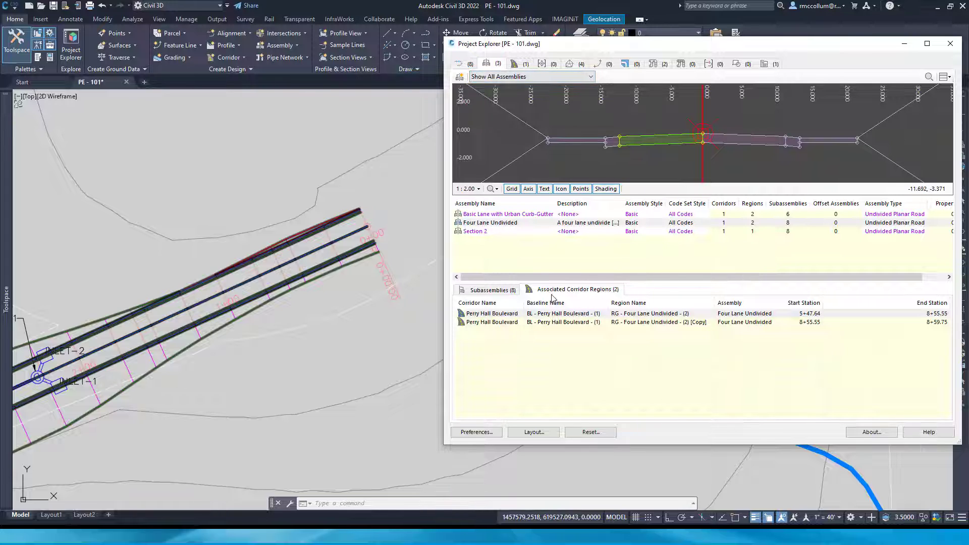
Compare the Four Lane Undivided assembly's subassembly list with its associated corridor regions
{"action": "left_click", "coordinate": [494, 290]}
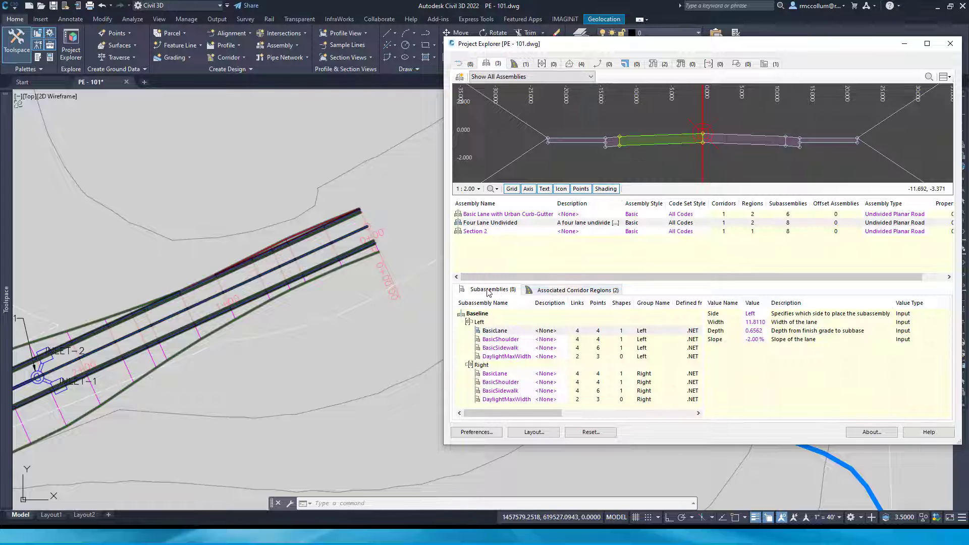
{"action": "left_click", "coordinate": [548, 290]}
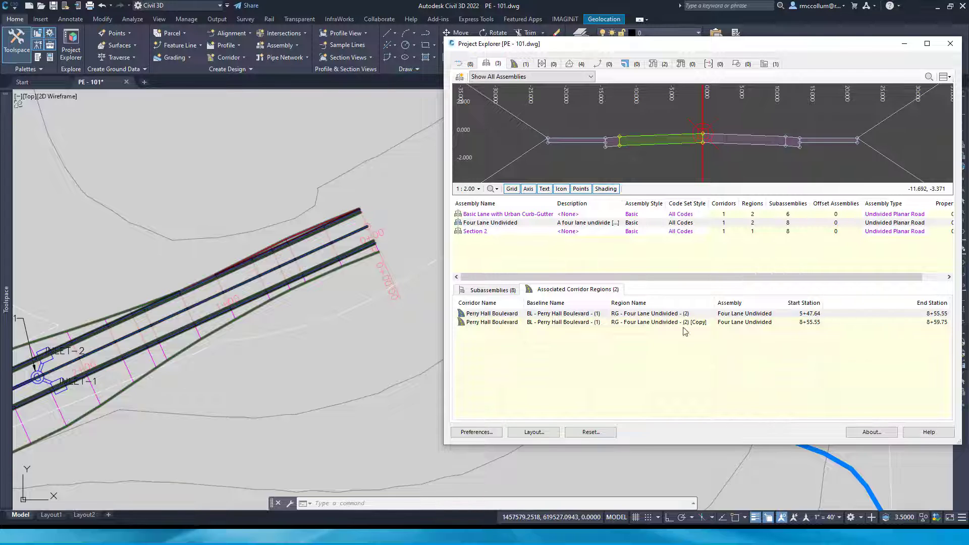
{"action": "left_click", "coordinate": [494, 290]}
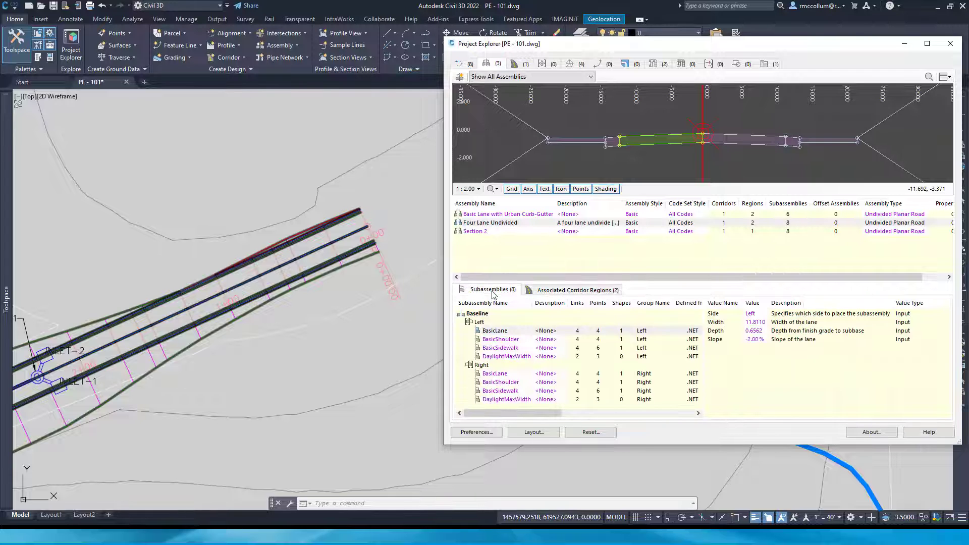
Inspect the lane, shoulder, sidewalk and daylight subassemblies on both sides of Four Lane Undivided and their parameters
{"action": "left_click", "coordinate": [497, 332]}
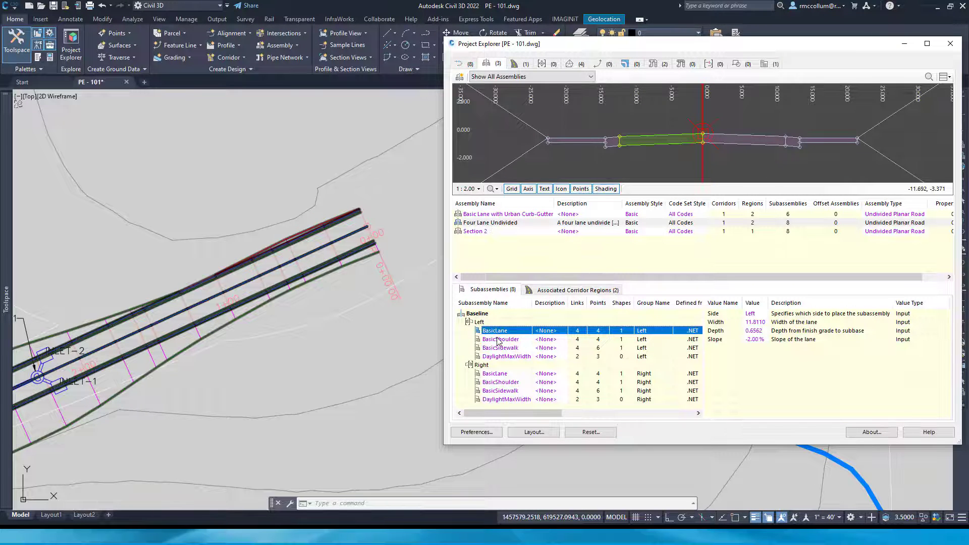
{"action": "left_click", "coordinate": [499, 340]}
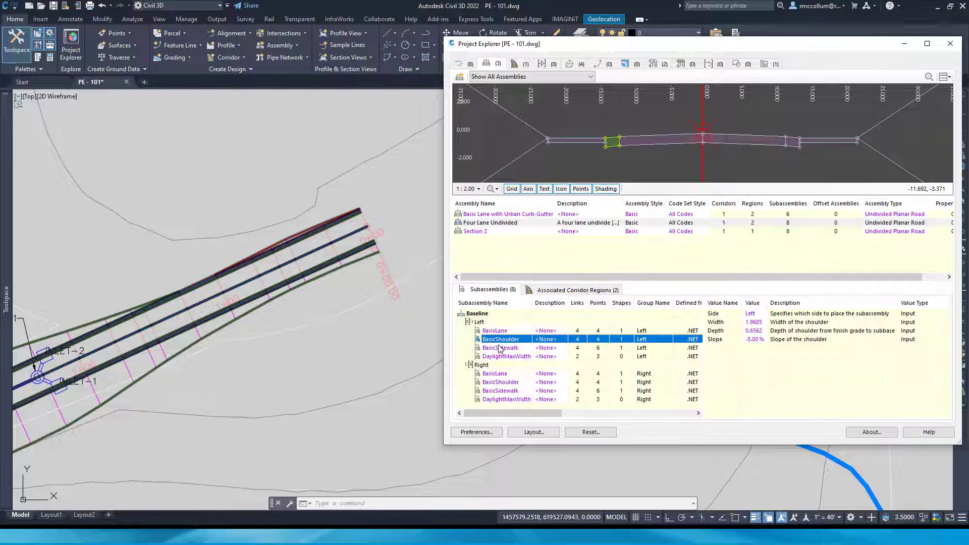
{"action": "left_click", "coordinate": [500, 350]}
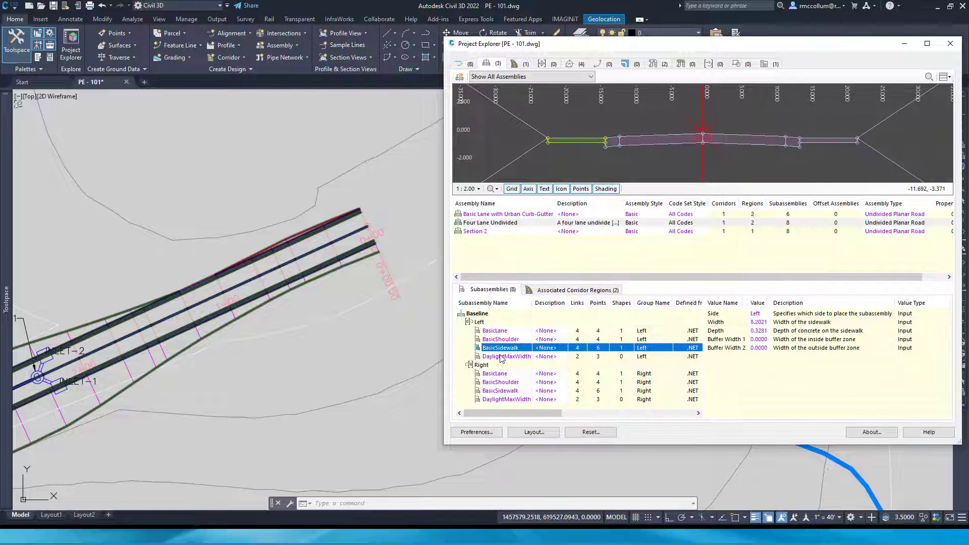
{"action": "left_click", "coordinate": [501, 357]}
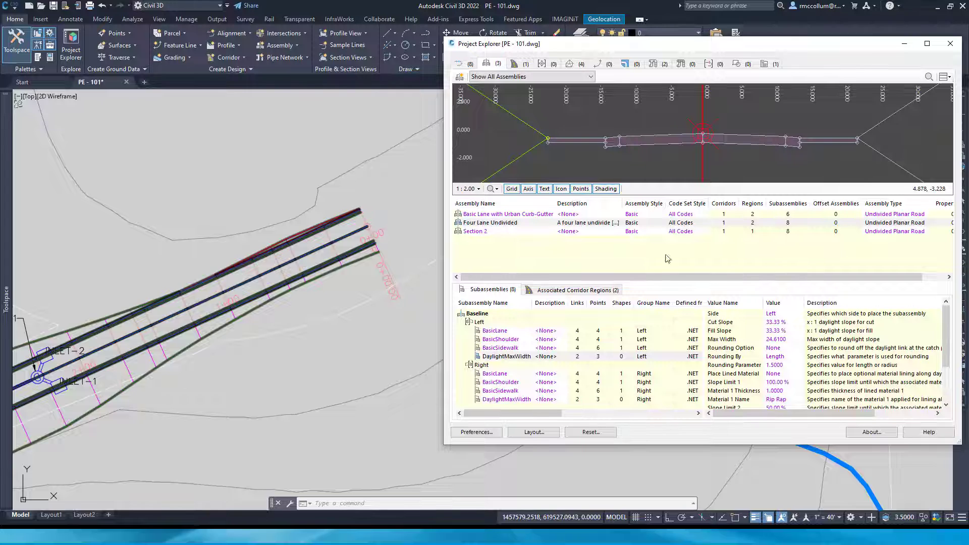
{"action": "left_click", "coordinate": [500, 383]}
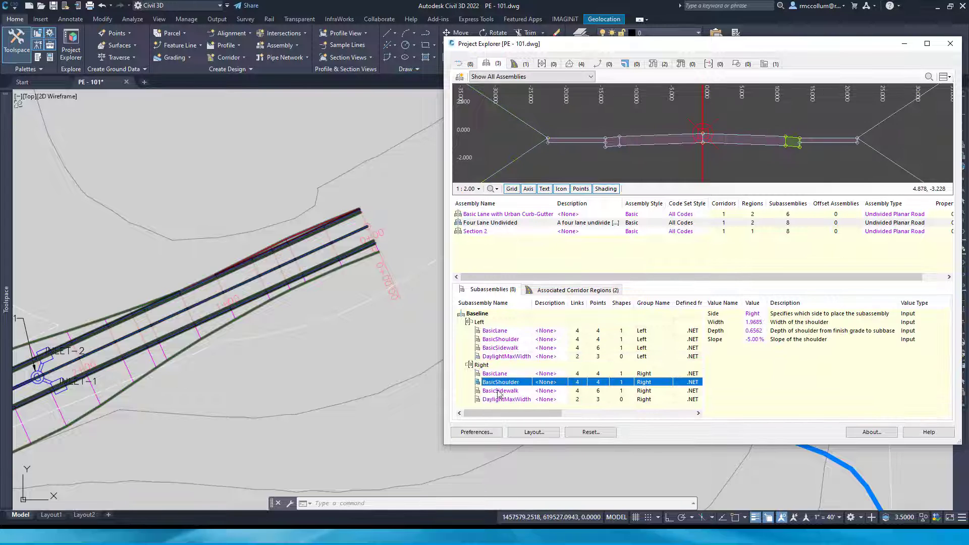
{"action": "left_click", "coordinate": [499, 392]}
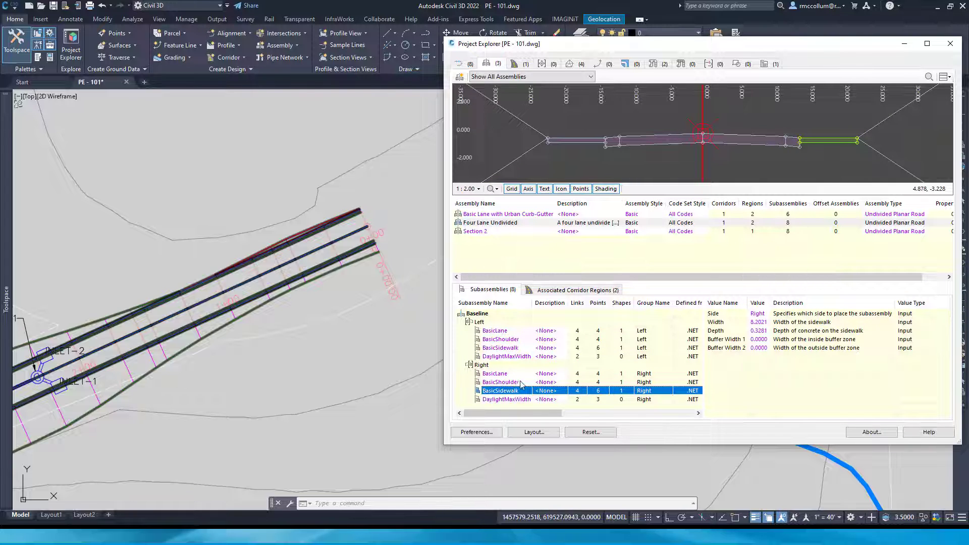
{"action": "left_click", "coordinate": [507, 374]}
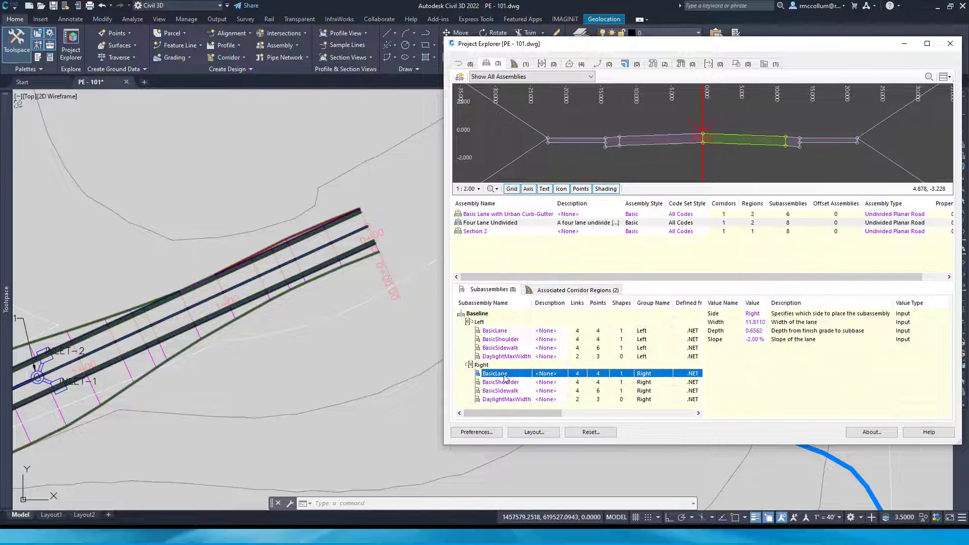
Review the editable width and the slope of Four Lane Undivided's right BasicLane, plus the right BasicSidewalk's parameters
{"action": "double_click", "coordinate": [754, 323]}
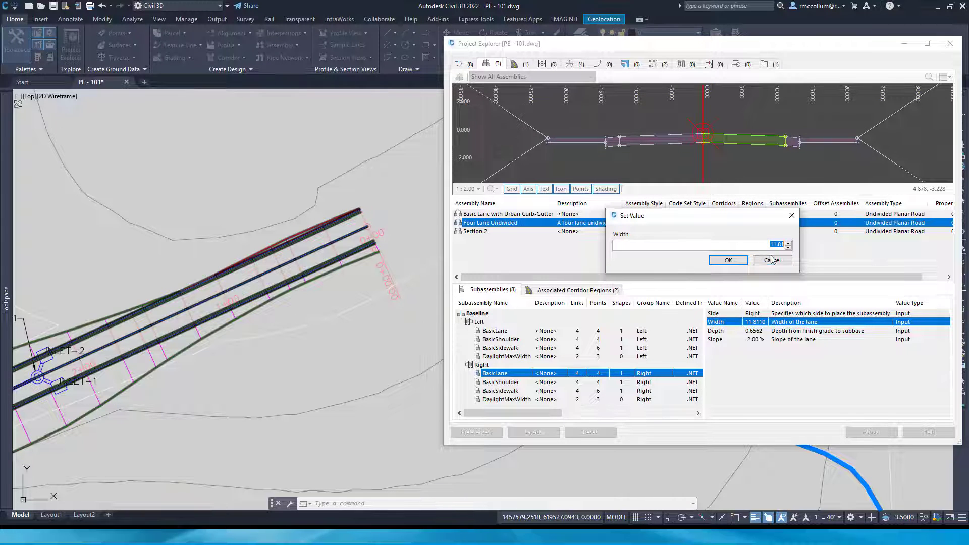
{"action": "left_click", "coordinate": [772, 260]}
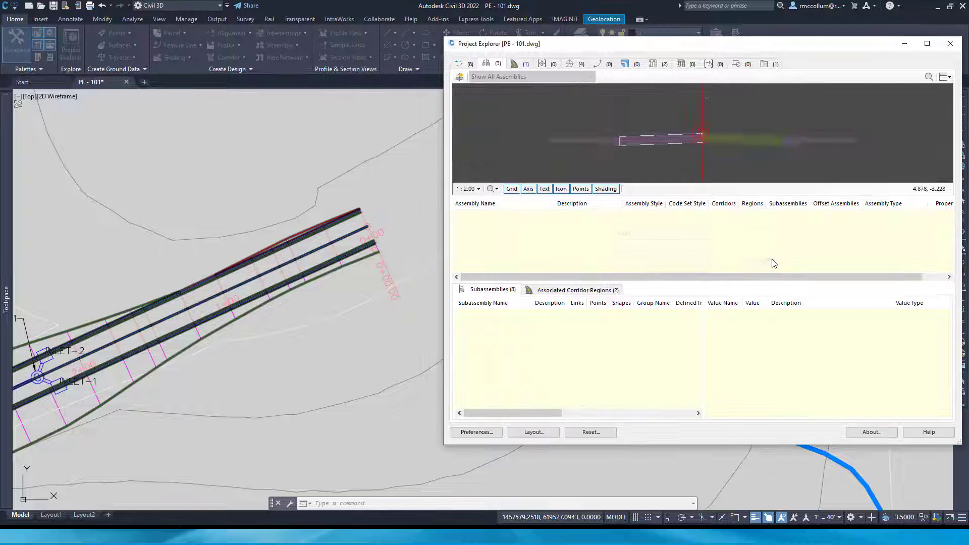
{"action": "left_click", "coordinate": [756, 339]}
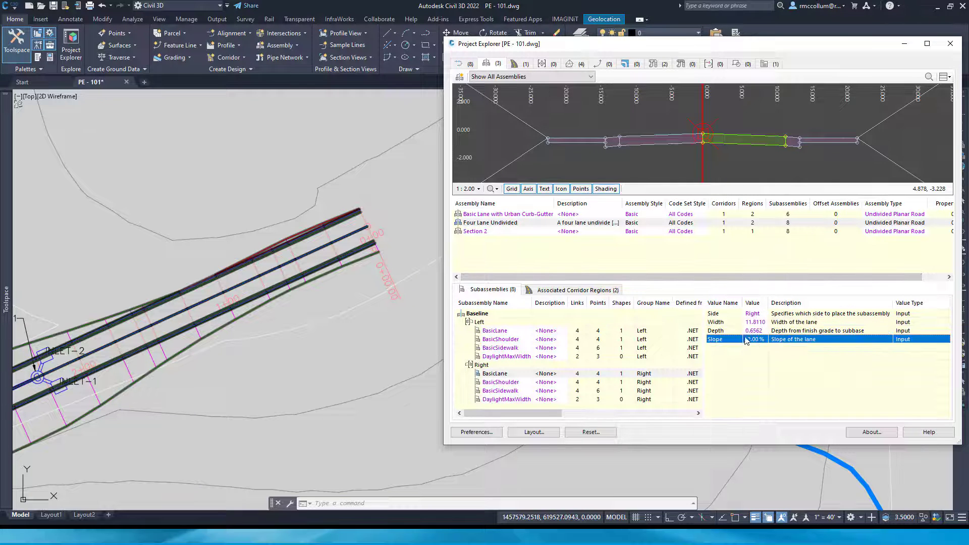
{"action": "left_click", "coordinate": [507, 391]}
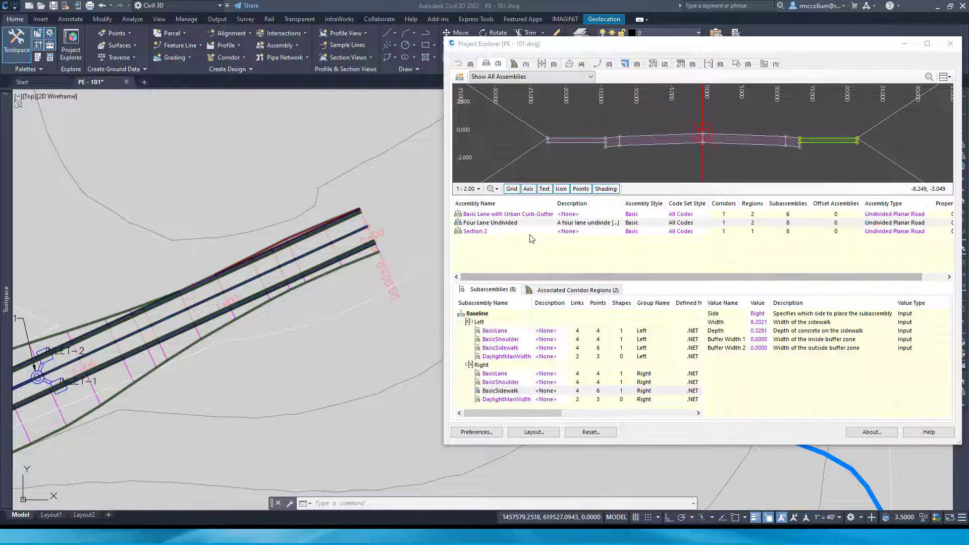
Examine the Section 2 assembly enlarged in the preview, including its left and right MedianFlushWithBarrier subassemblies
{"action": "left_click", "coordinate": [505, 232]}
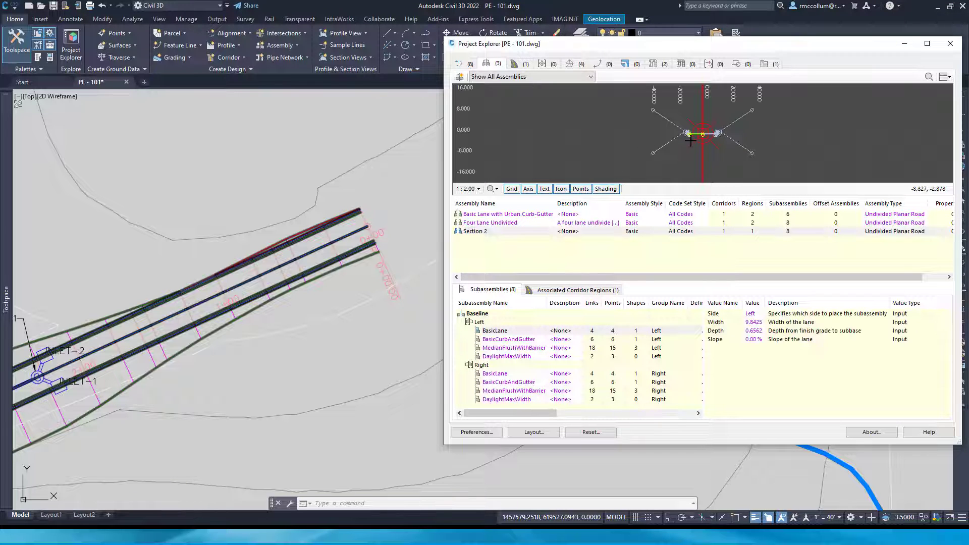
{"action": "scroll", "coordinate": [687, 135], "scroll_direction": "up", "scroll_amount": 2}
{"action": "scroll", "coordinate": [688, 134], "scroll_direction": "up", "scroll_amount": 3}
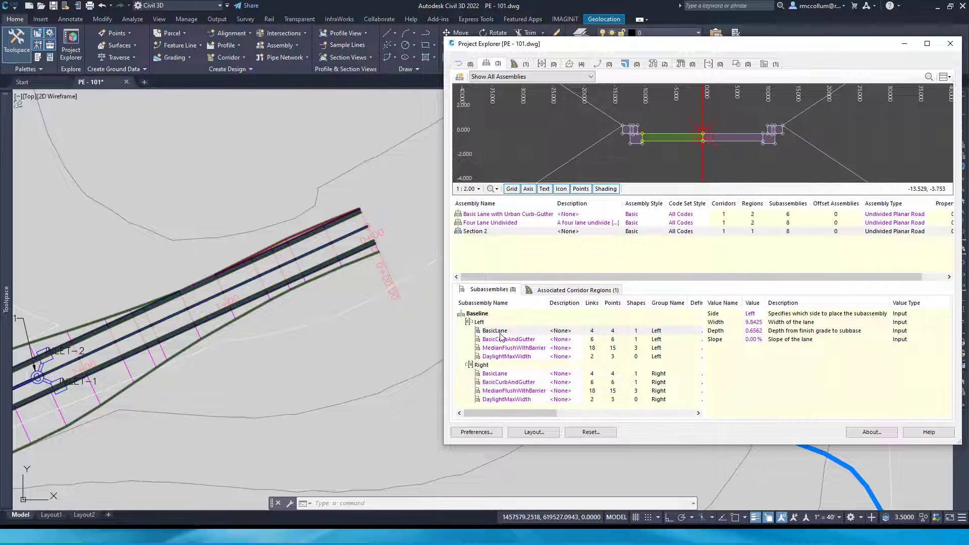
{"action": "scroll", "coordinate": [623, 169], "scroll_direction": "up", "scroll_amount": 2}
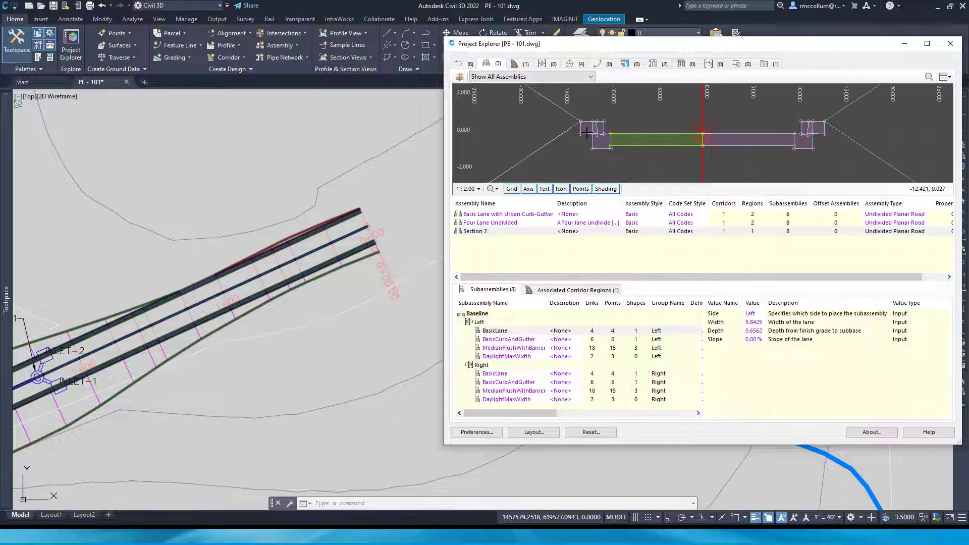
{"action": "left_click", "coordinate": [509, 349]}
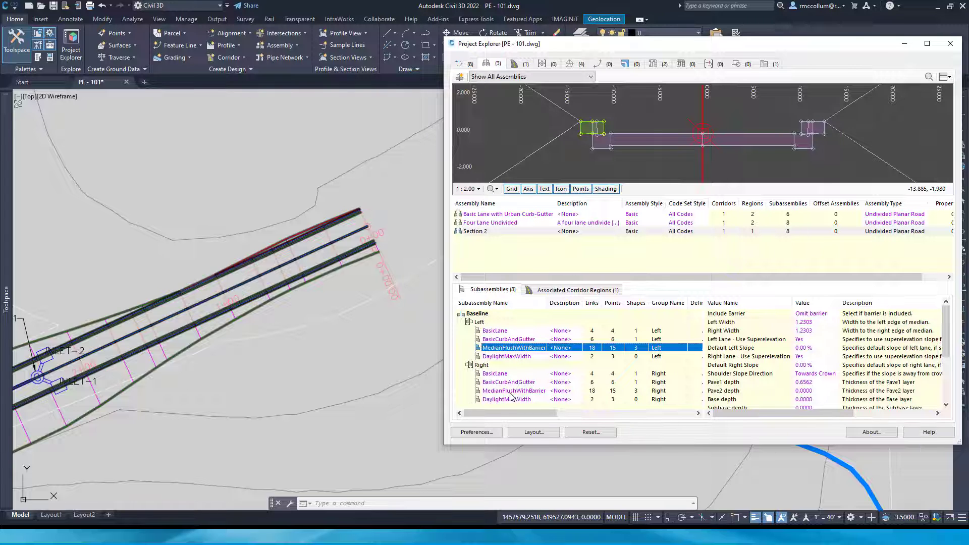
{"action": "left_click", "coordinate": [511, 391]}
Delete the left and right MedianFlushWithBarrier subassemblies from the Section 2 assembly
{"action": "left_click", "coordinate": [507, 350]}
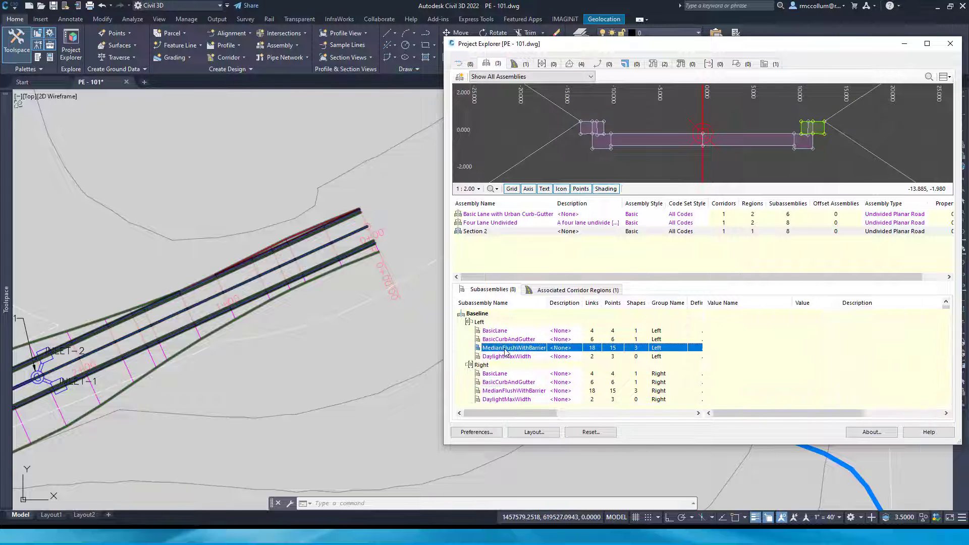
{"action": "right_click", "coordinate": [506, 350]}
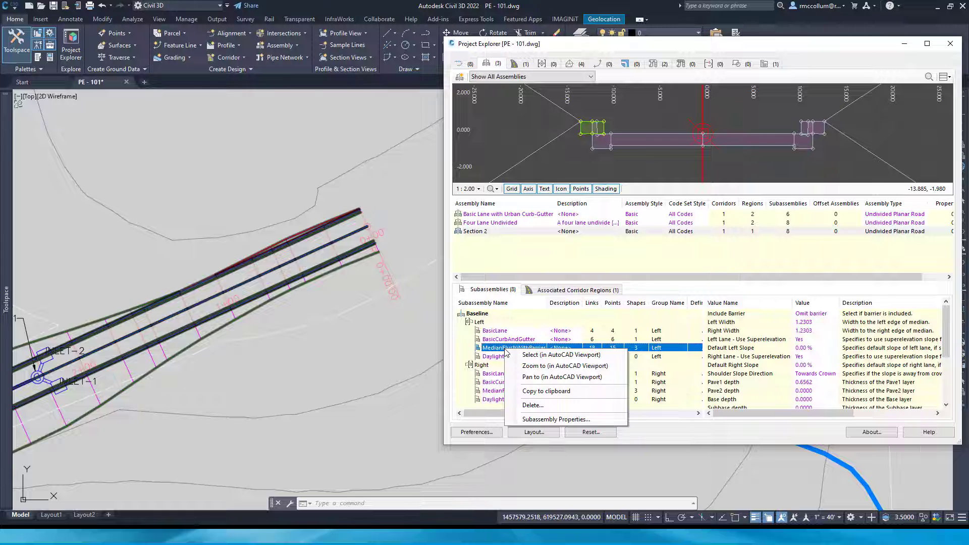
{"action": "left_click", "coordinate": [530, 405]}
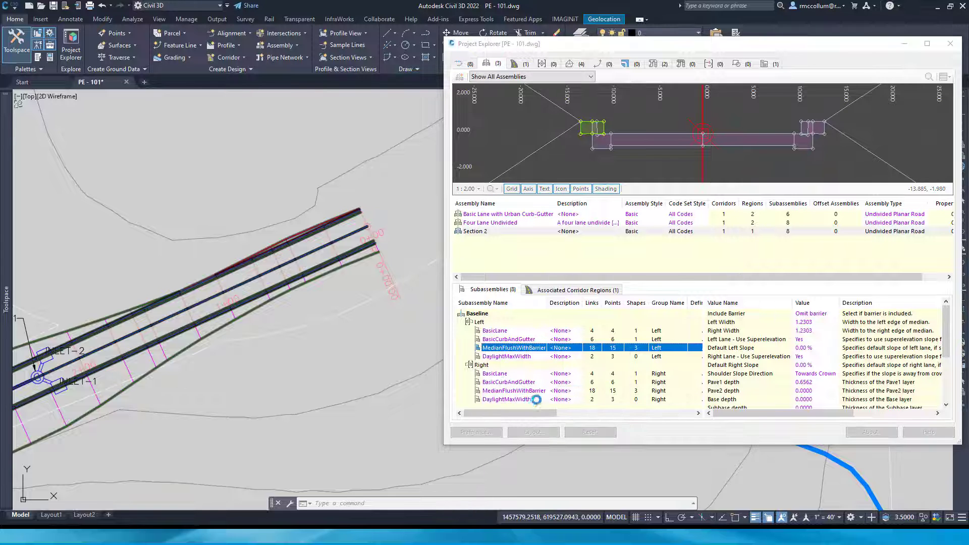
{"action": "left_click", "coordinate": [704, 270]}
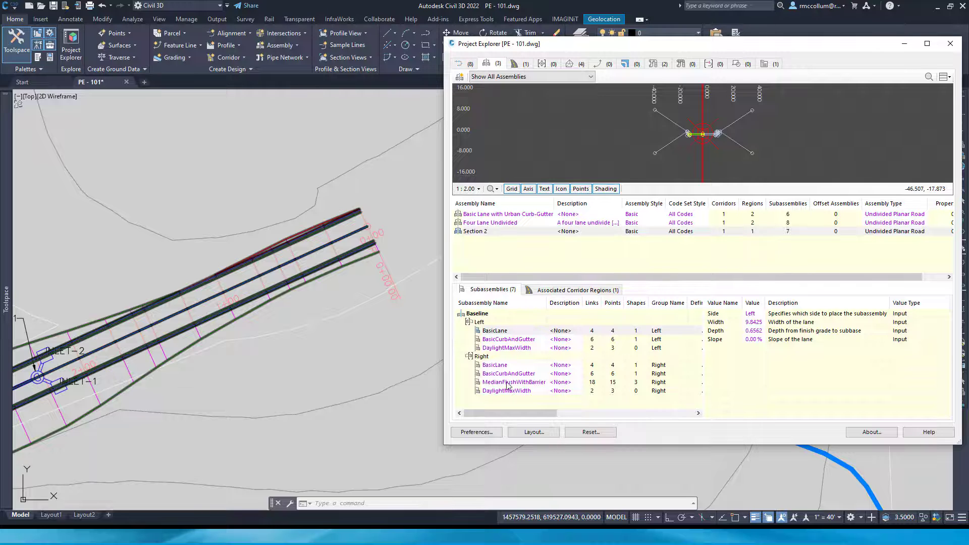
{"action": "left_click", "coordinate": [508, 383]}
{"action": "right_click", "coordinate": [507, 384]}
{"action": "left_click", "coordinate": [545, 437]}
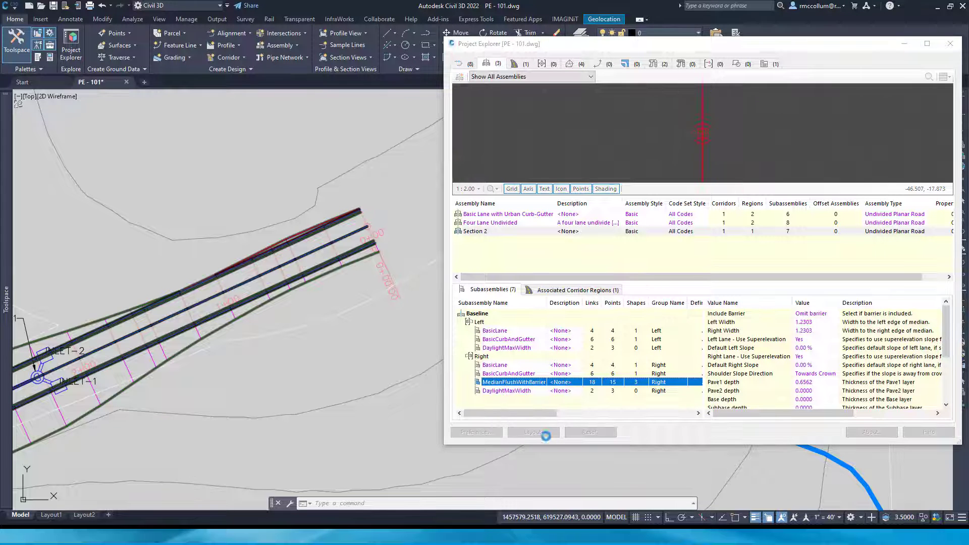
{"action": "left_click", "coordinate": [700, 269]}
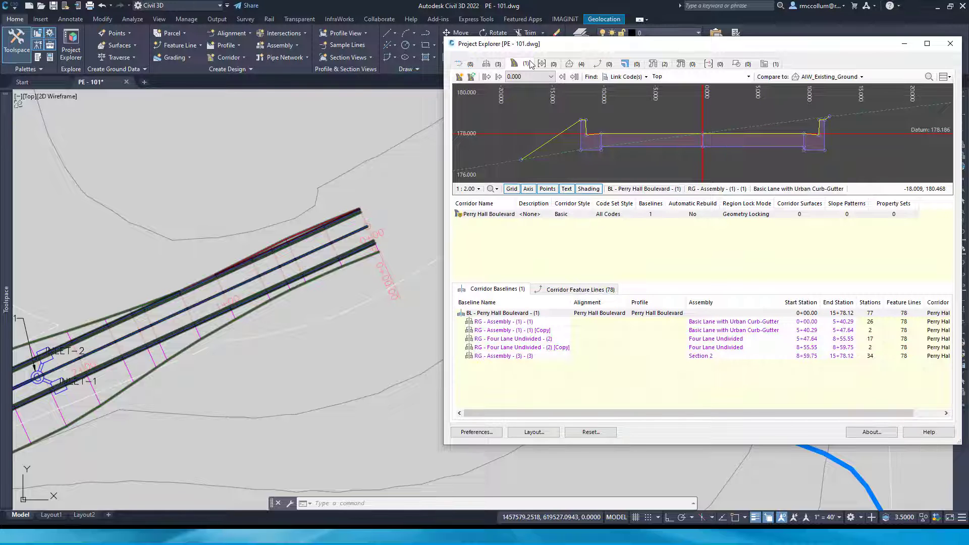
Rebuild the out-of-date Perry Hall Boulevard corridor and dismiss the event log
{"action": "mouse_move", "coordinate": [460, 217]}
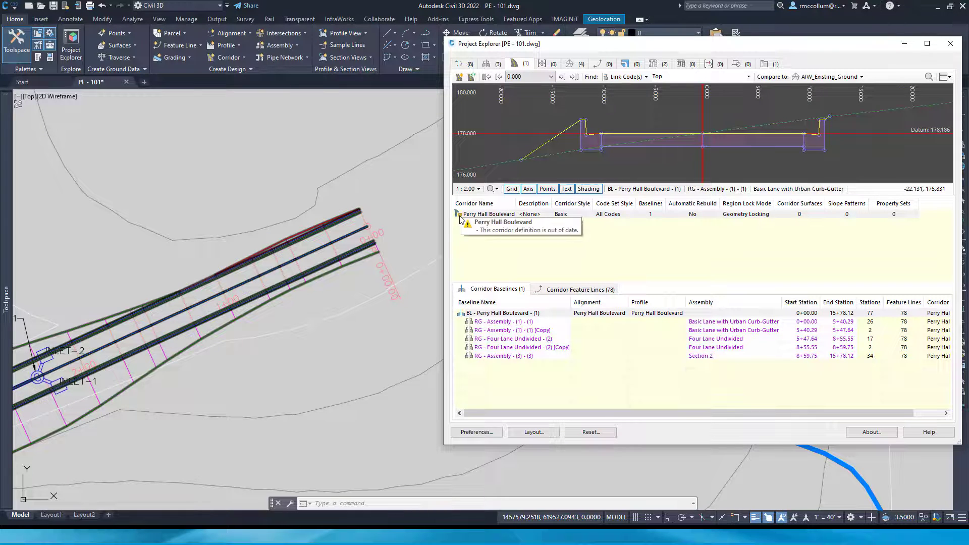
{"action": "right_click", "coordinate": [461, 217]}
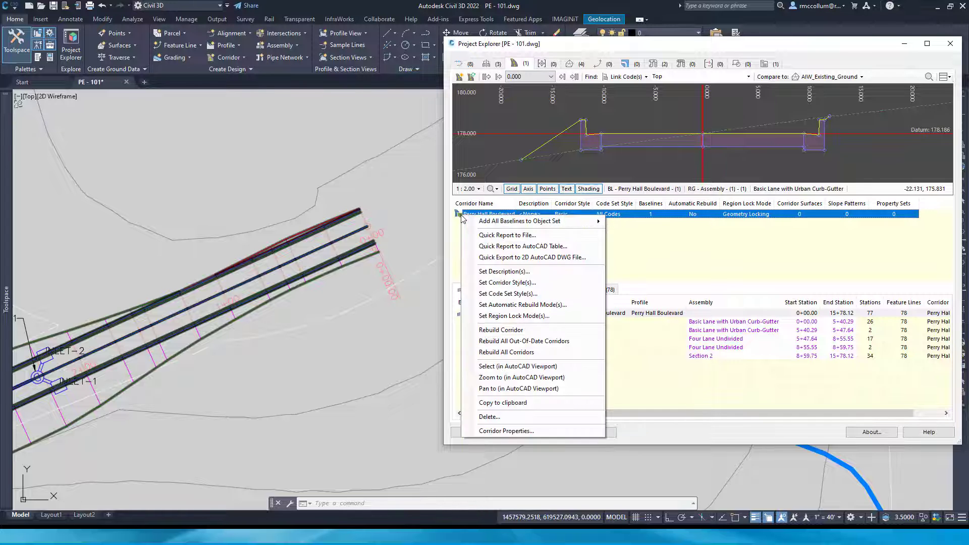
{"action": "left_click", "coordinate": [520, 330]}
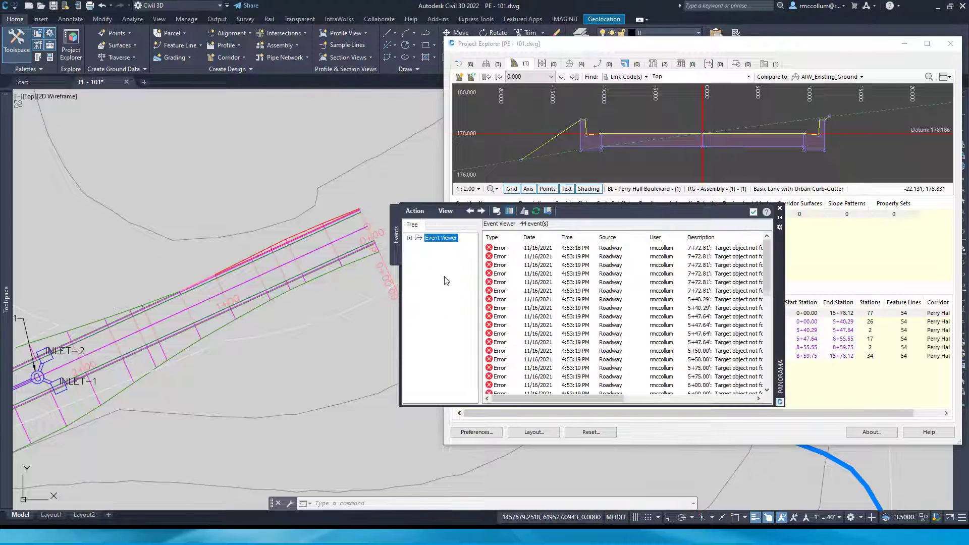
{"action": "left_click", "coordinate": [753, 212]}
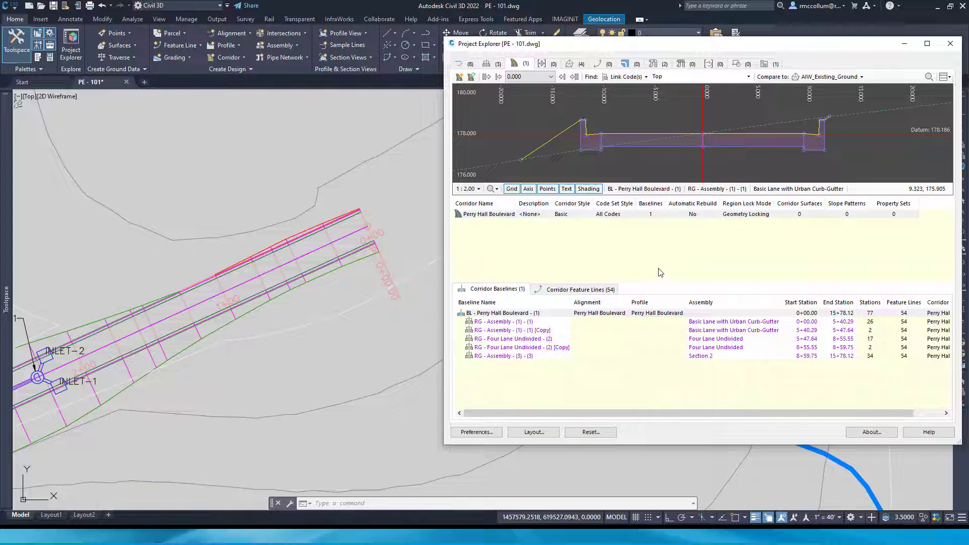
View the Perry Hall Boulevard corridor cross-sections at stations 547.638 and 150.000
{"action": "left_click", "coordinate": [551, 76]}
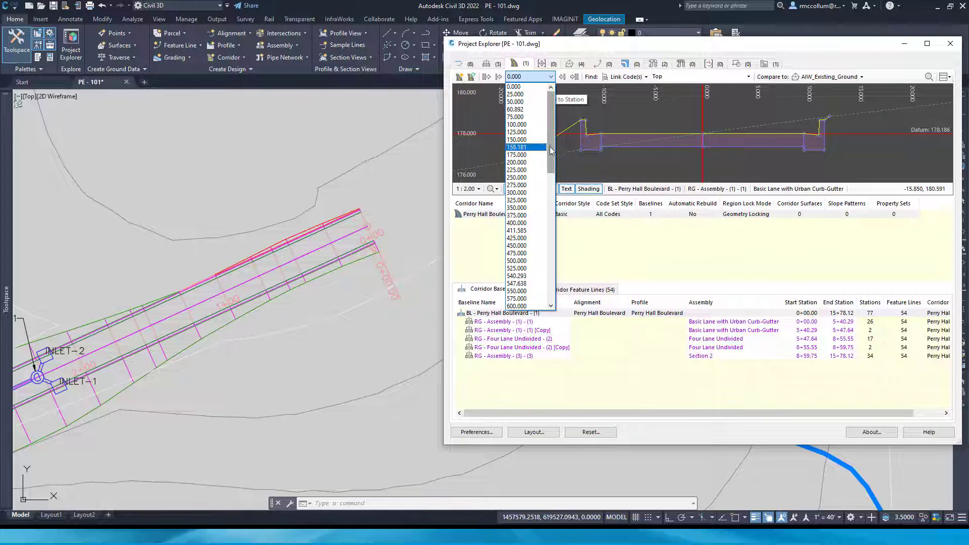
{"action": "left_click_drag", "start_coordinate": [550, 148], "coordinate": [551, 183]}
{"action": "left_click", "coordinate": [530, 185]}
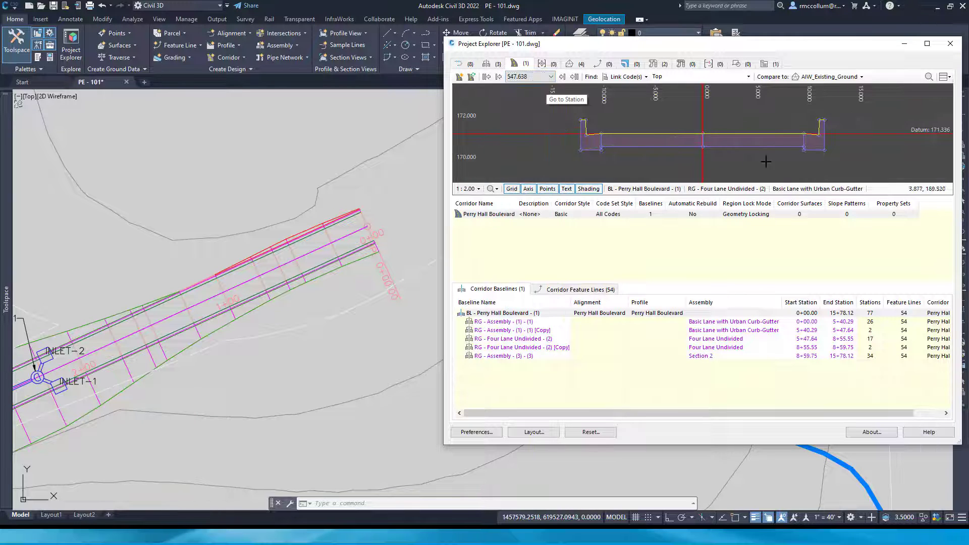
{"action": "left_click", "coordinate": [550, 76]}
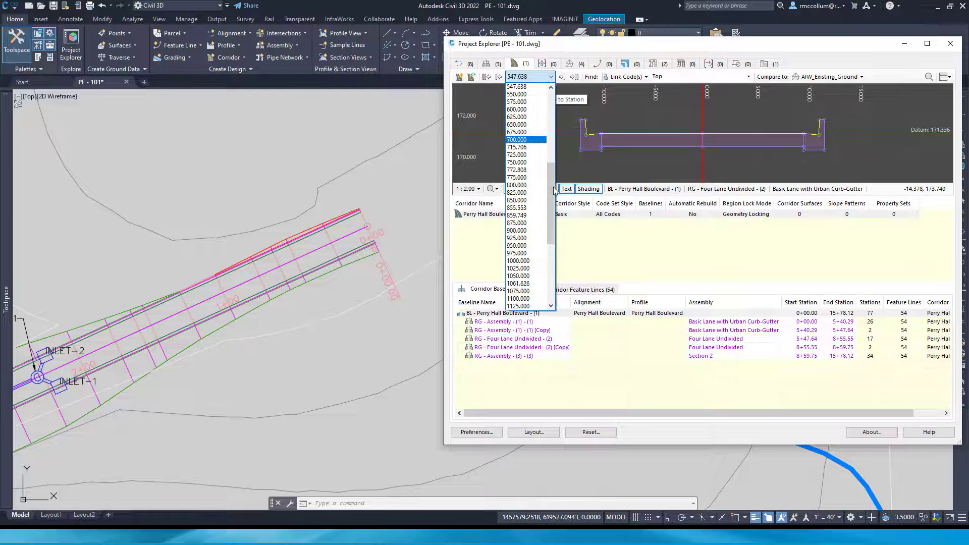
{"action": "scroll", "coordinate": [549, 127], "scroll_direction": "down", "scroll_amount": 2}
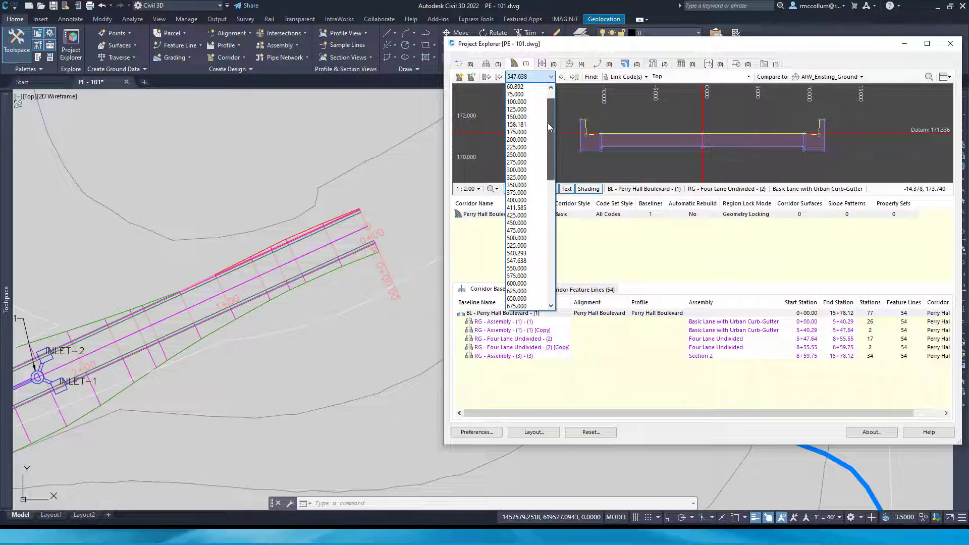
{"action": "left_click", "coordinate": [516, 117]}
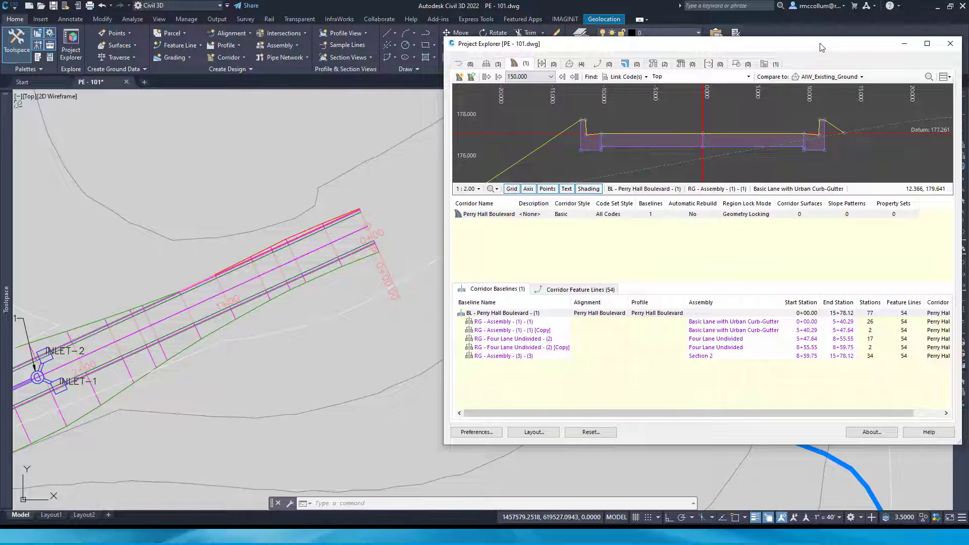
{"action": "left_click_drag", "start_coordinate": [820, 47], "coordinate": [733, 49]}
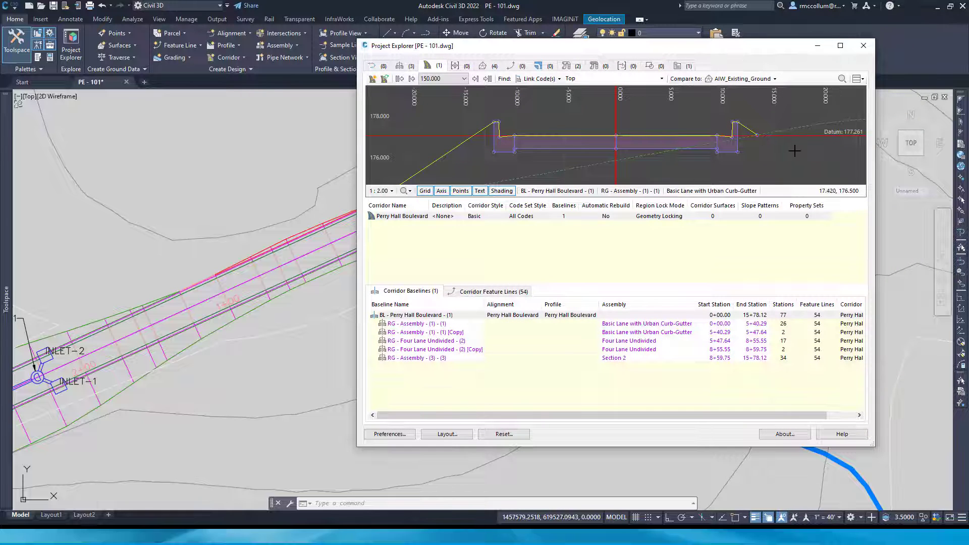
{"action": "scroll", "coordinate": [498, 161], "scroll_direction": "down", "scroll_amount": 1}
{"action": "middle_click_drag", "start_coordinate": [498, 161], "coordinate": [527, 122]}
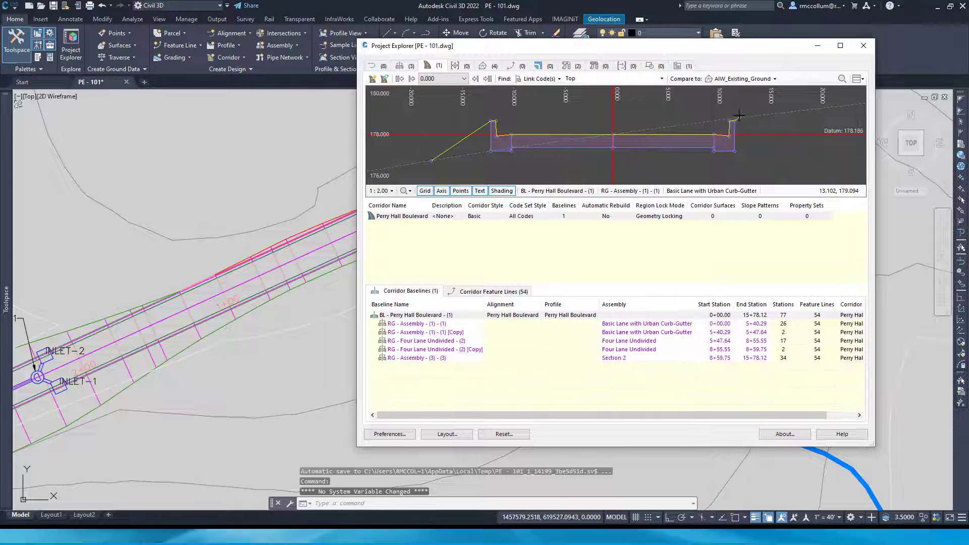
Clear the corridor section's comparison surface and restore AIW_Existing_Ground as the comparison
{"action": "left_click", "coordinate": [775, 79]}
{"action": "left_click", "coordinate": [741, 90]}
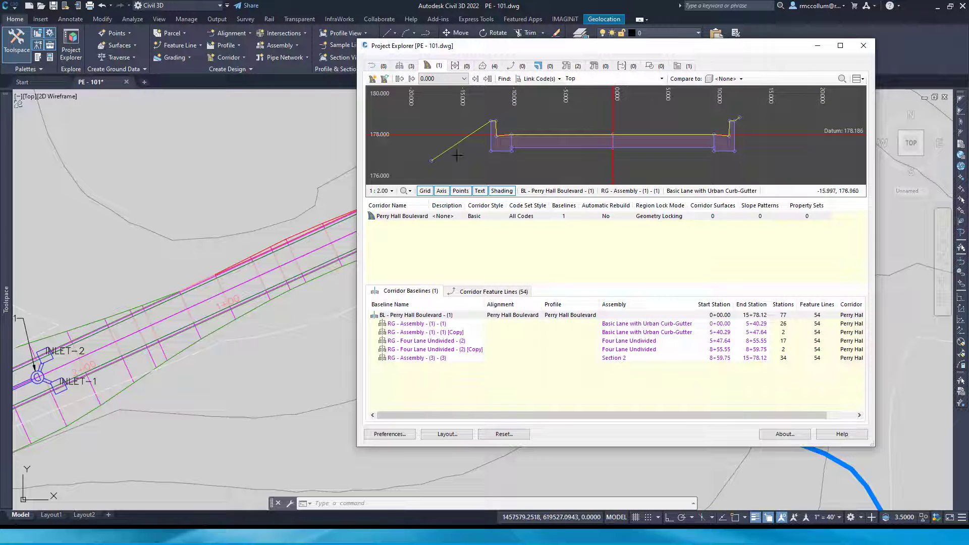
{"action": "left_click", "coordinate": [751, 80]}
{"action": "left_click", "coordinate": [751, 104]}
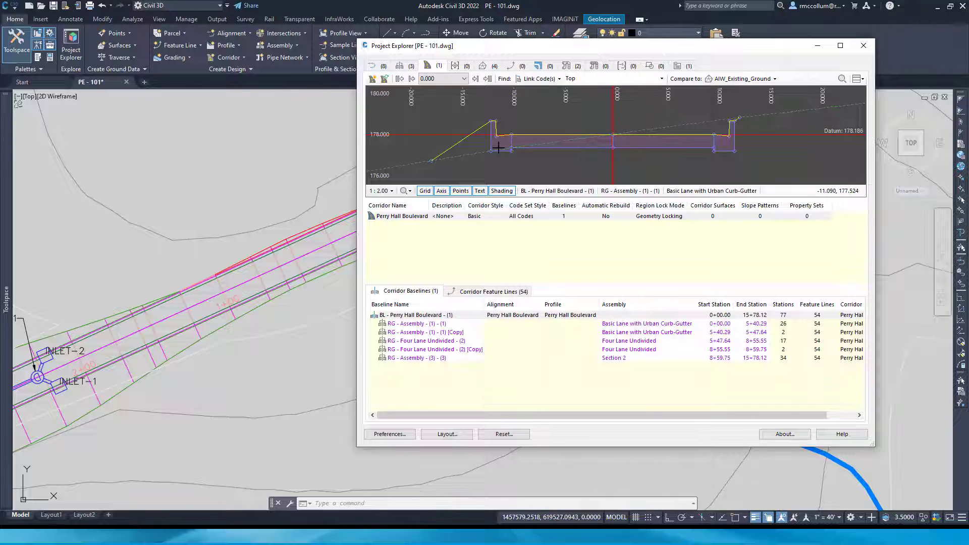
Review the sections of the first two corridor regions and the copied region's feature lines, including ETW_SubBase and Crown_SubBase
{"action": "left_click", "coordinate": [433, 324]}
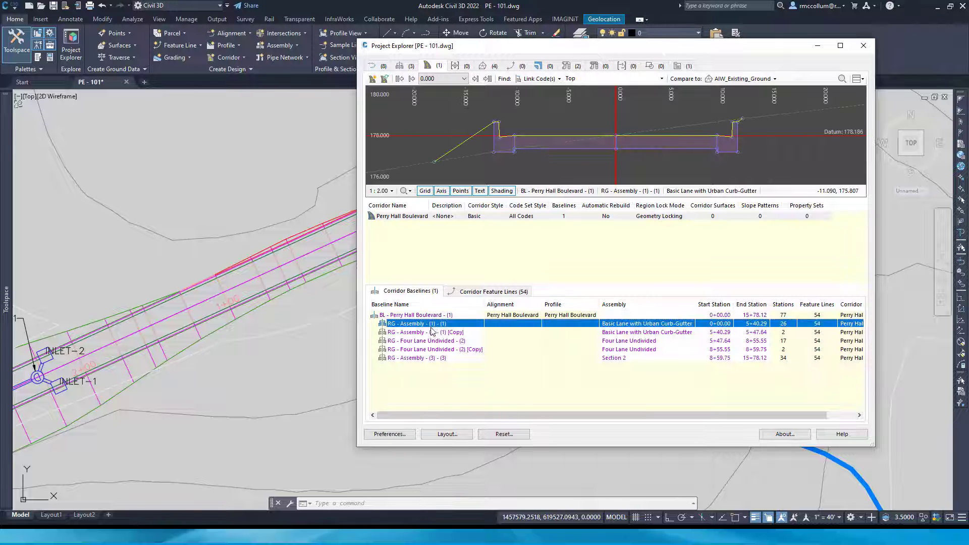
{"action": "left_click", "coordinate": [432, 333]}
{"action": "left_click", "coordinate": [492, 292]}
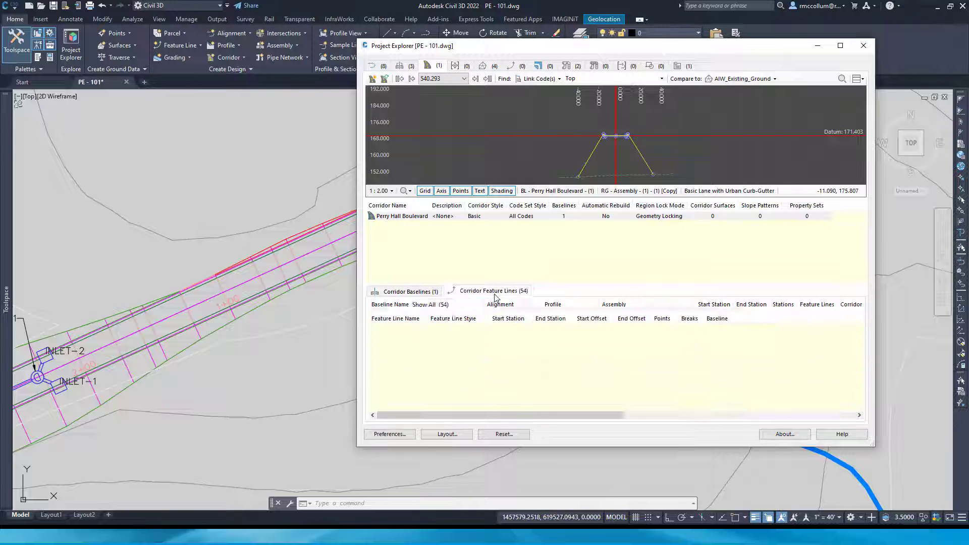
{"action": "left_click", "coordinate": [447, 355]}
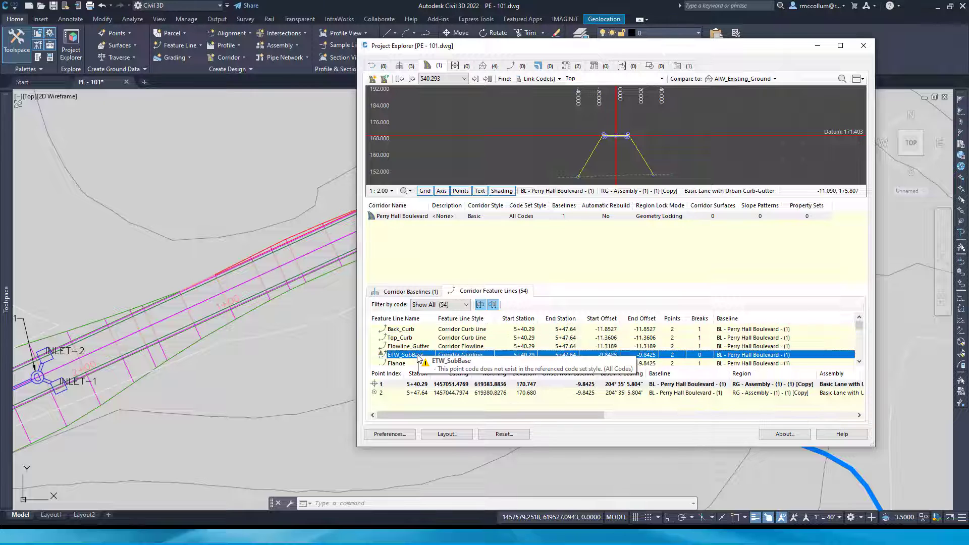
{"action": "scroll", "coordinate": [480, 342], "scroll_direction": "down", "scroll_amount": 3}
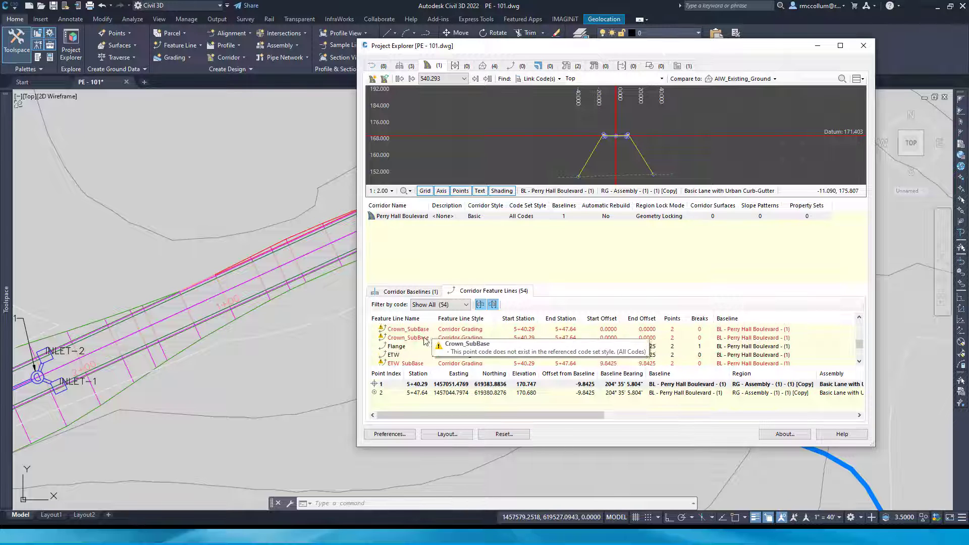
{"action": "mouse_move", "coordinate": [389, 334]}
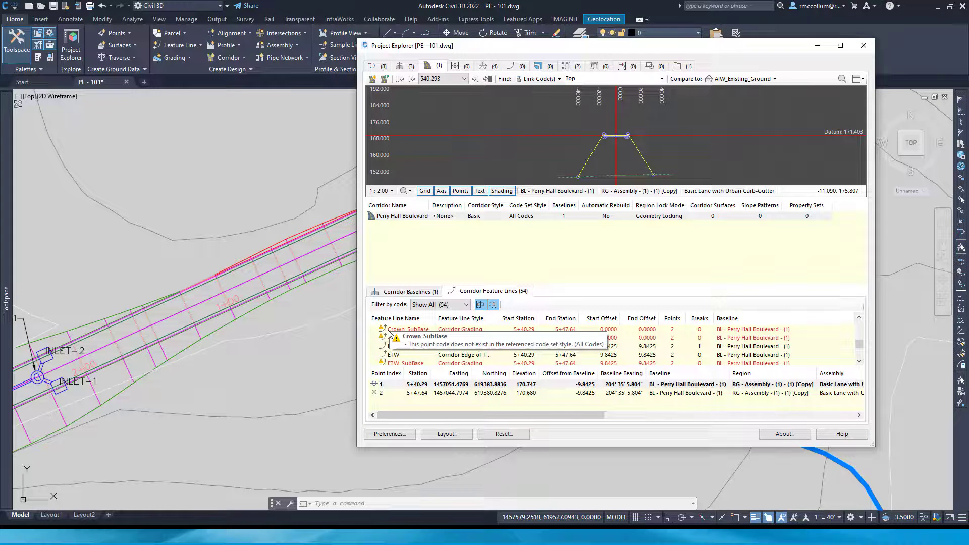
{"action": "scroll", "coordinate": [445, 342], "scroll_direction": "up", "scroll_amount": 3}
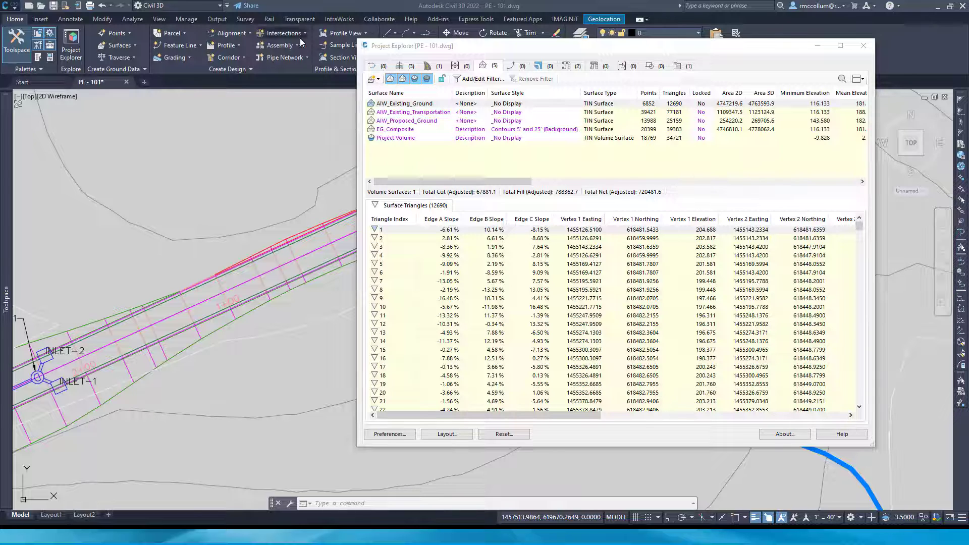
Review the available surface creation methods and the triangle data of the AIW_Existing_Ground surface
{"action": "left_click", "coordinate": [379, 79]}
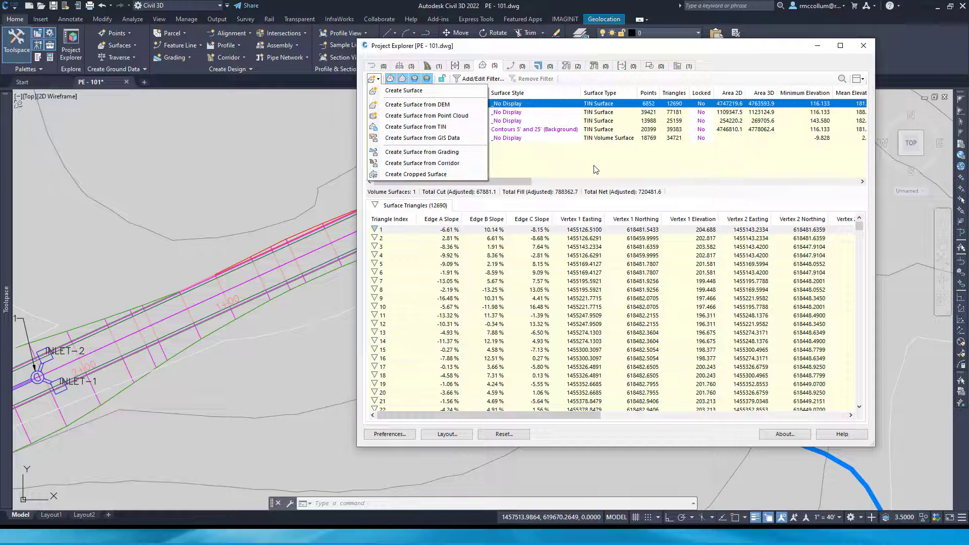
{"action": "left_click", "coordinate": [606, 170]}
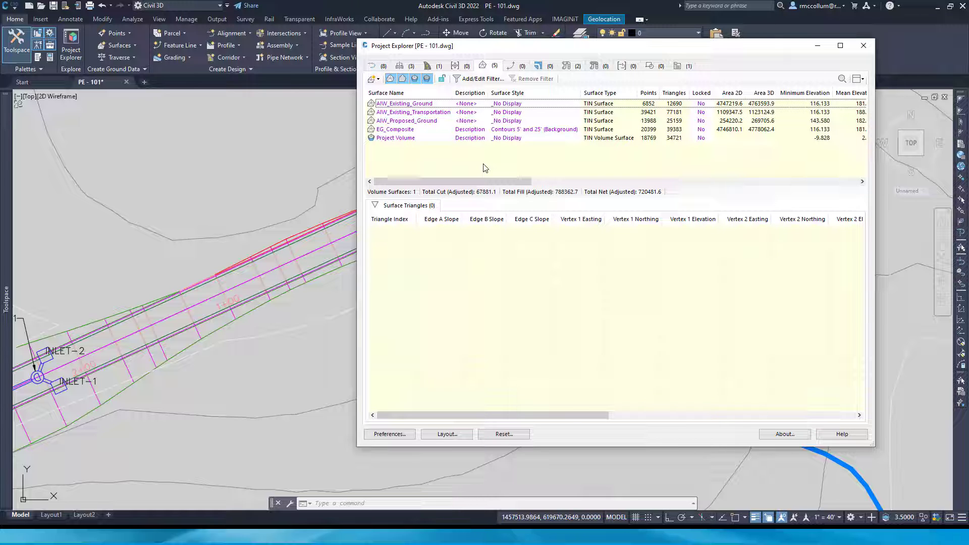
{"action": "left_click", "coordinate": [406, 103]}
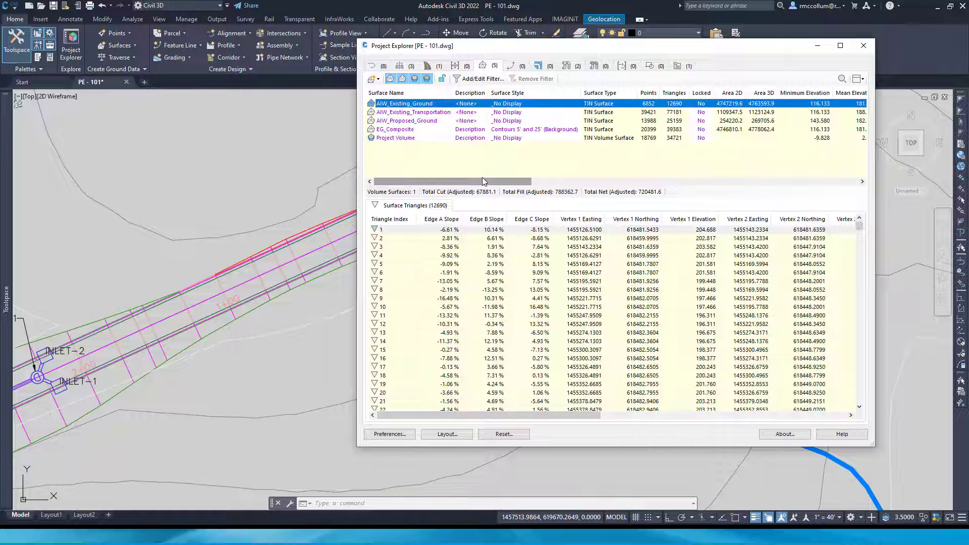
Set the EG_Composite surface's style to Contours 2' and 10' (Design)
{"action": "left_click", "coordinate": [518, 130]}
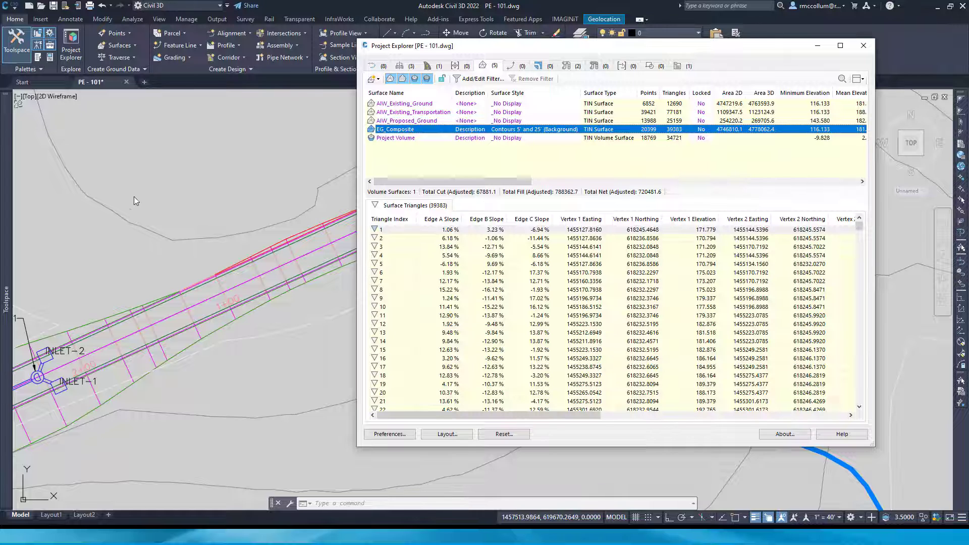
{"action": "right_click", "coordinate": [550, 134]}
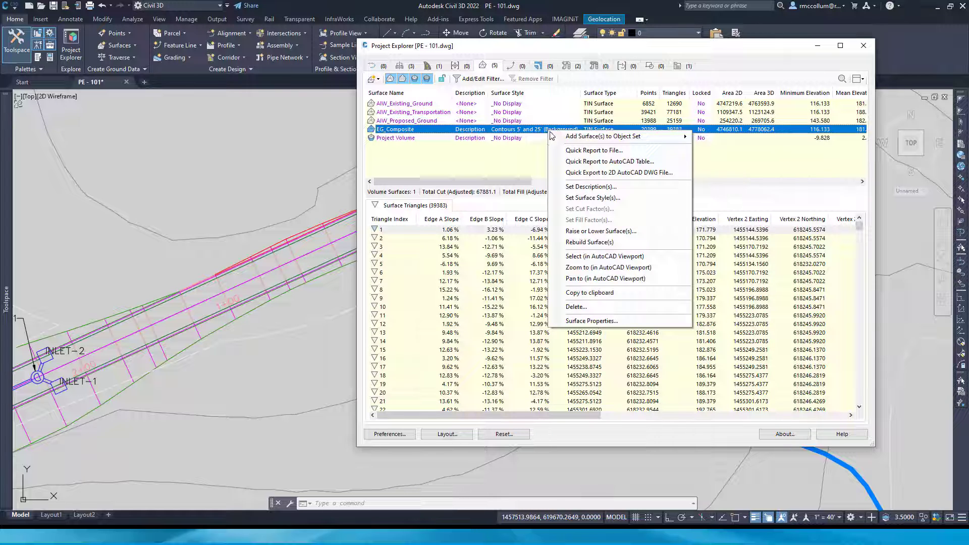
{"action": "left_click", "coordinate": [590, 198]}
{"action": "left_click", "coordinate": [623, 247]}
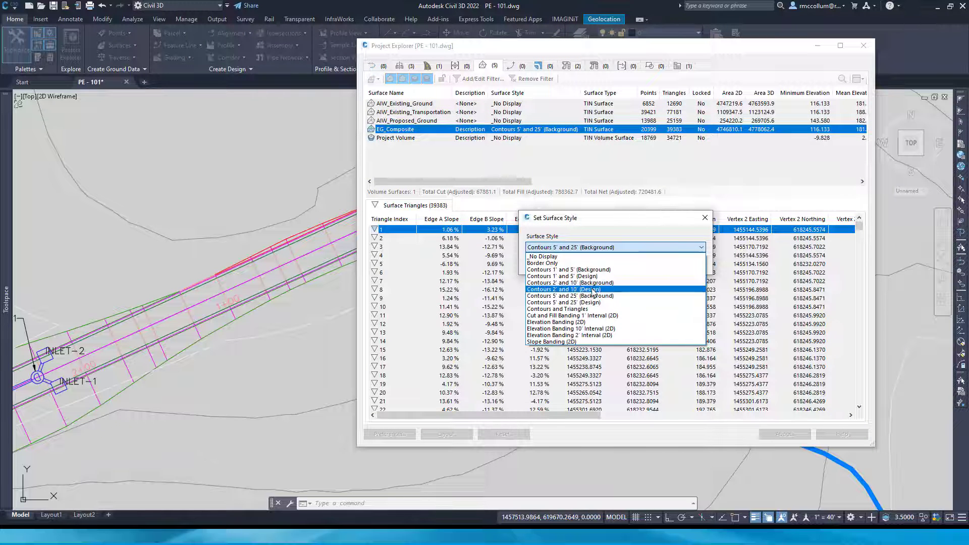
{"action": "left_click", "coordinate": [594, 290]}
{"action": "left_click", "coordinate": [651, 265]}
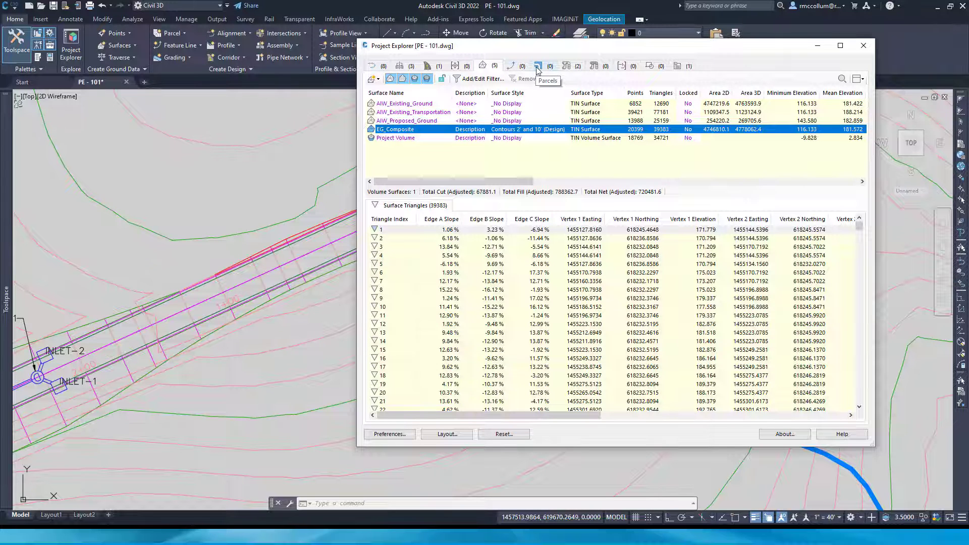
List the pipe networks and locate the East End Storm network in the drawing, keeping its structures in view
{"action": "left_click", "coordinate": [567, 68]}
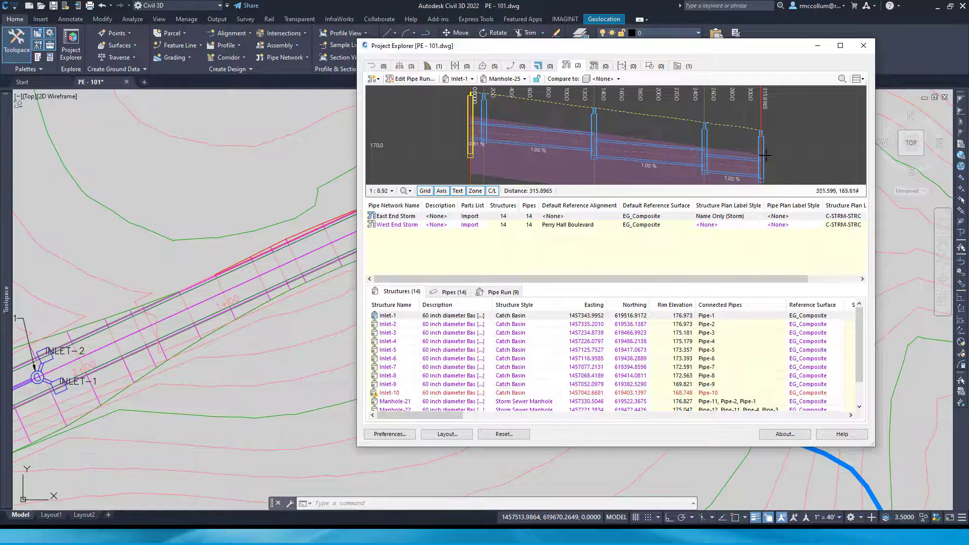
{"action": "left_click", "coordinate": [409, 219]}
{"action": "right_click", "coordinate": [410, 221]}
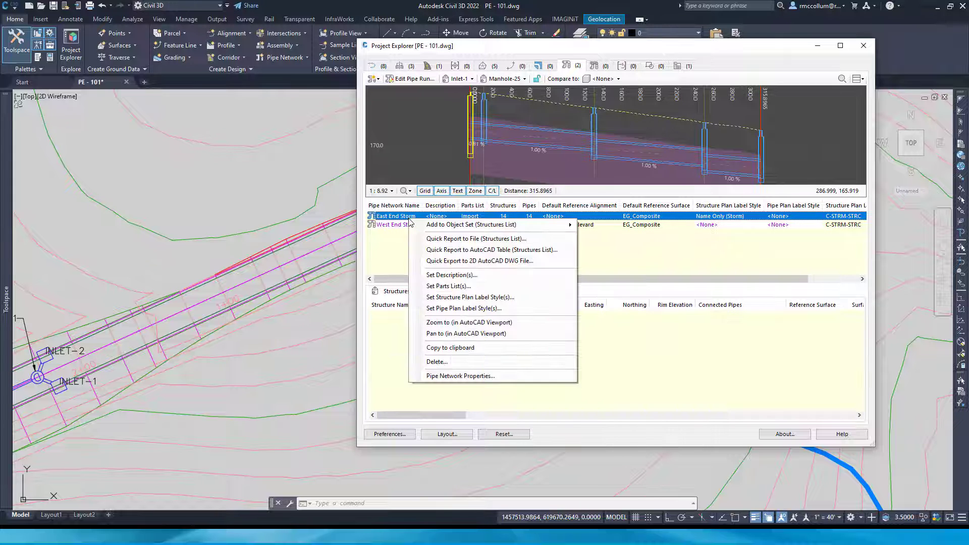
{"action": "left_click", "coordinate": [462, 323]}
{"action": "scroll", "coordinate": [272, 294], "scroll_direction": "down", "scroll_amount": 2}
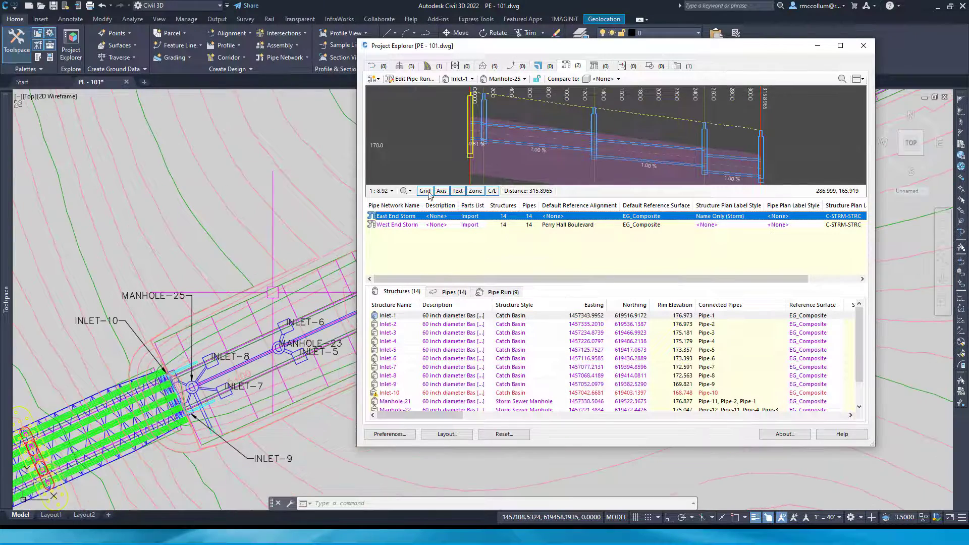
{"action": "left_click_drag", "start_coordinate": [541, 46], "coordinate": [620, 73]}
{"action": "scroll", "coordinate": [320, 156], "scroll_direction": "down", "scroll_amount": 4}
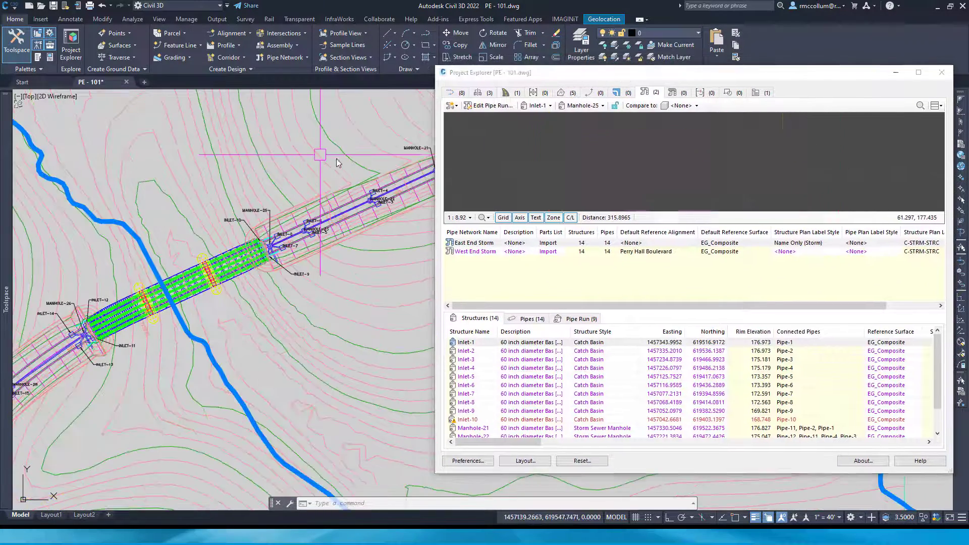
{"action": "middle_click_drag", "start_coordinate": [342, 165], "coordinate": [264, 201]}
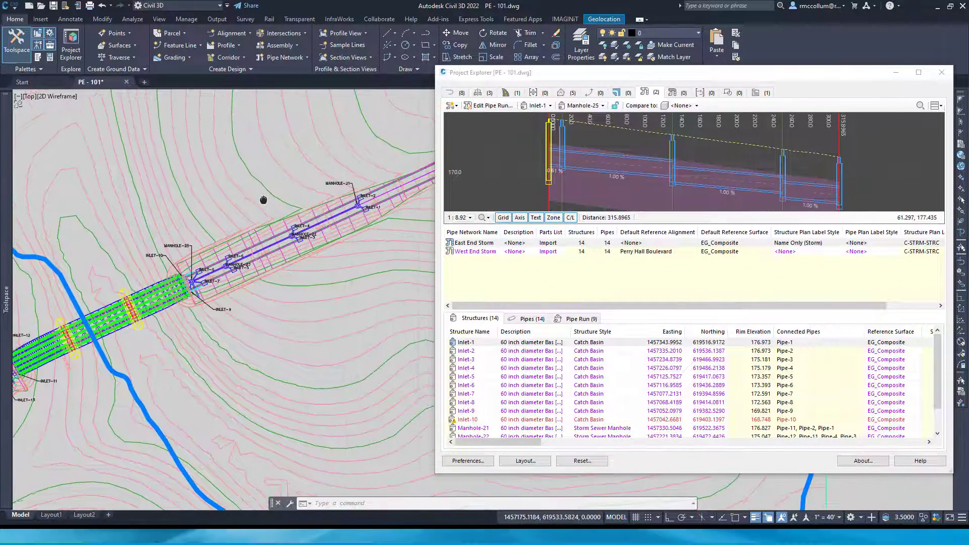
Locate the West End Storm network in the drawing and examine its inlets around Manhole-26
{"action": "left_click", "coordinate": [481, 252]}
{"action": "right_click", "coordinate": [480, 251]}
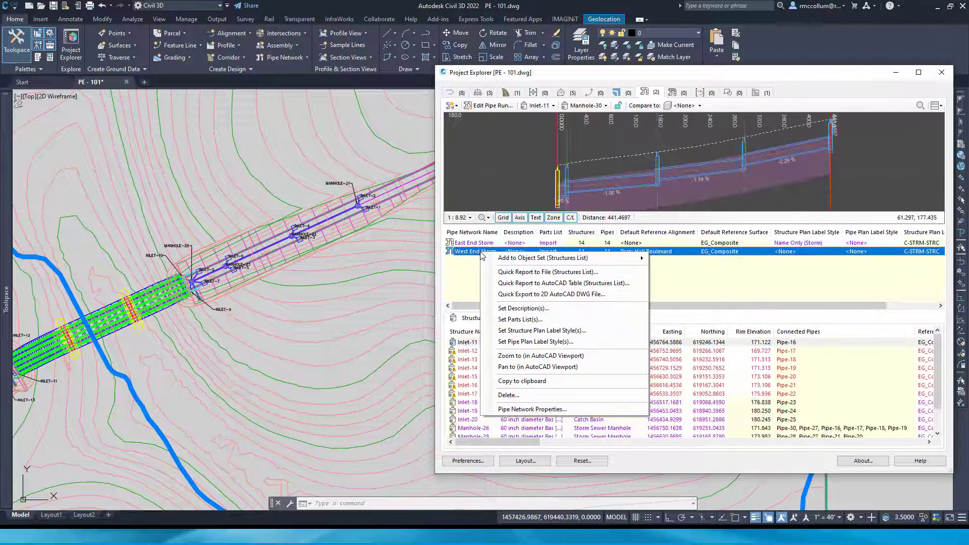
{"action": "left_click", "coordinate": [505, 367]}
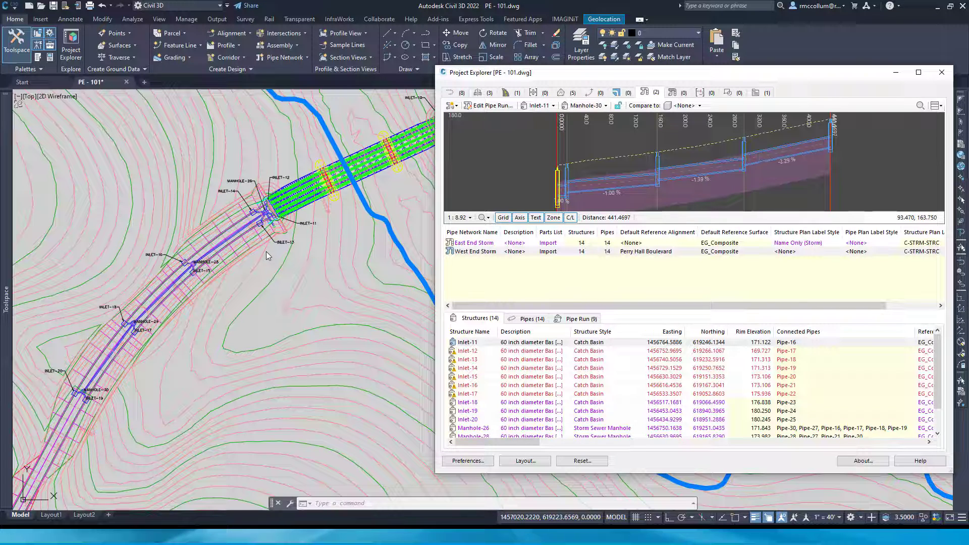
{"action": "scroll", "coordinate": [270, 251], "scroll_direction": "up", "scroll_amount": 5}
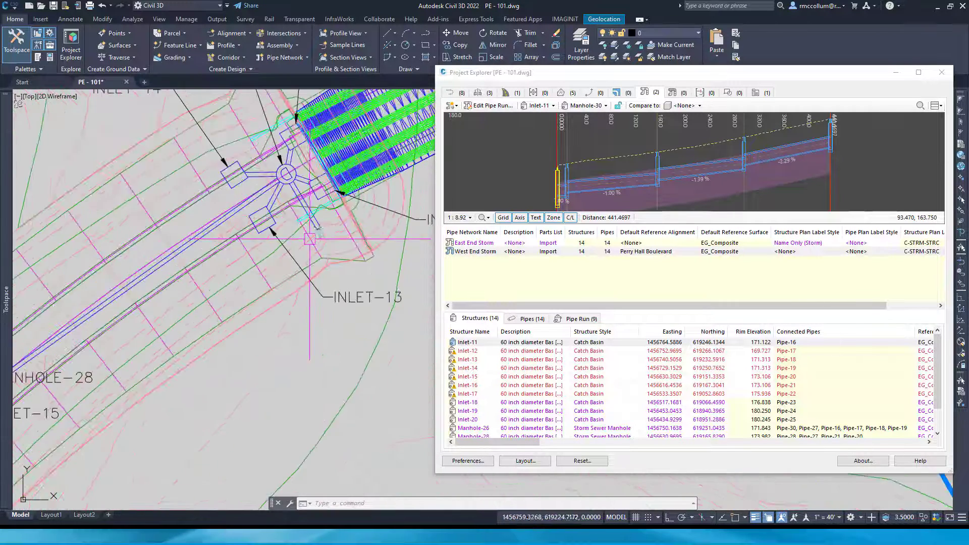
{"action": "scroll", "coordinate": [318, 237], "scroll_direction": "down", "scroll_amount": 4}
{"action": "scroll", "coordinate": [267, 182], "scroll_direction": "up", "scroll_amount": 3}
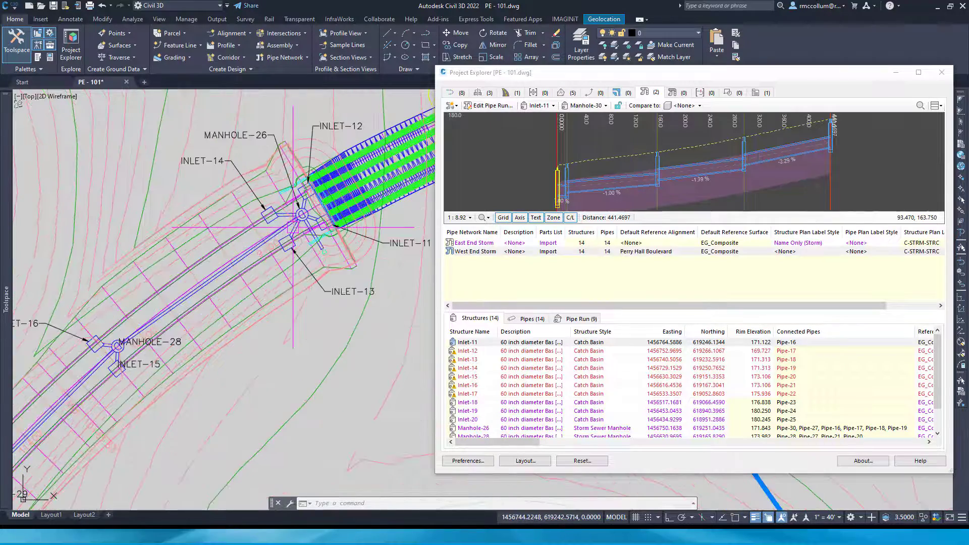
Set the West End Storm pipe run to start at Manhole-30 and end at Manhole-26
{"action": "scroll", "coordinate": [267, 182], "scroll_direction": "down", "scroll_amount": 4}
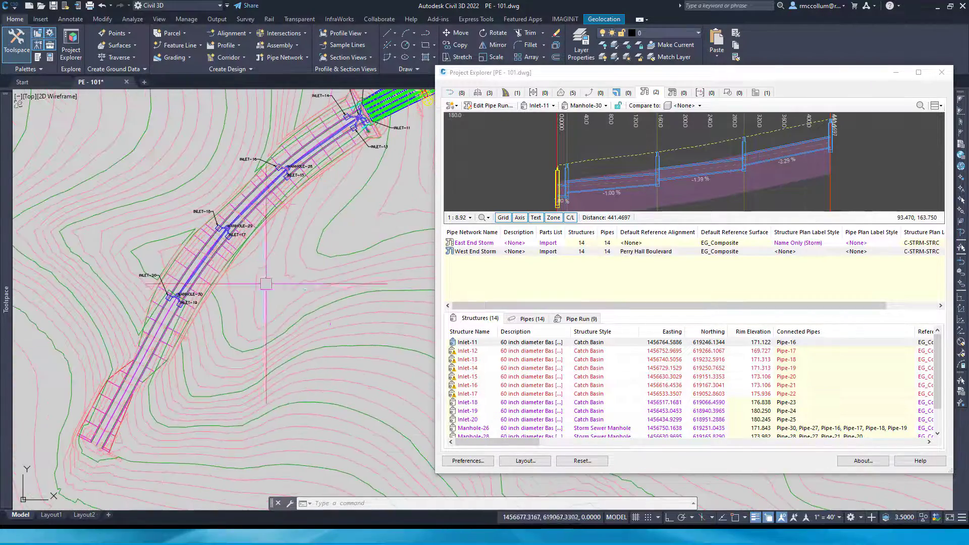
{"action": "scroll", "coordinate": [187, 309], "scroll_direction": "up", "scroll_amount": 4}
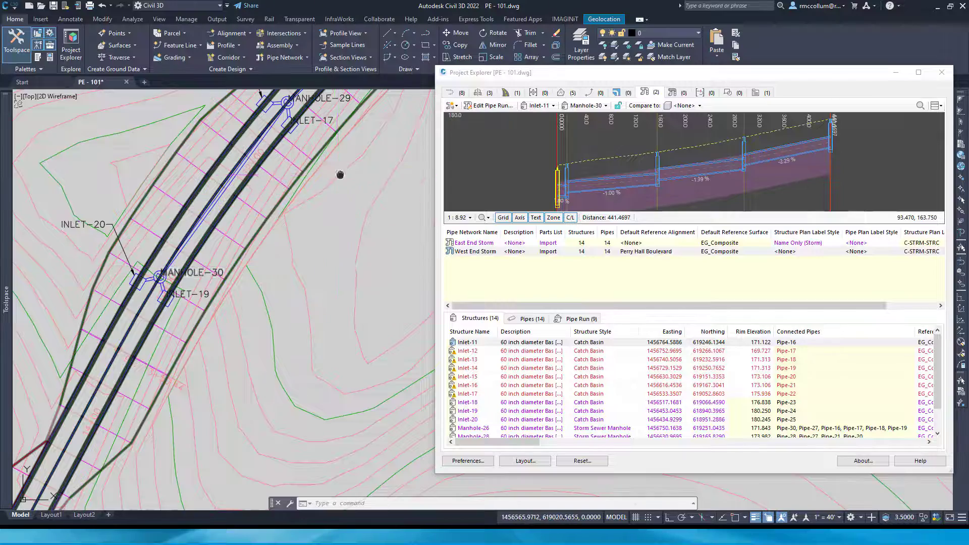
{"action": "middle_click_drag", "start_coordinate": [340, 173], "coordinate": [108, 495]}
{"action": "middle_click_drag", "start_coordinate": [377, 295], "coordinate": [225, 412]}
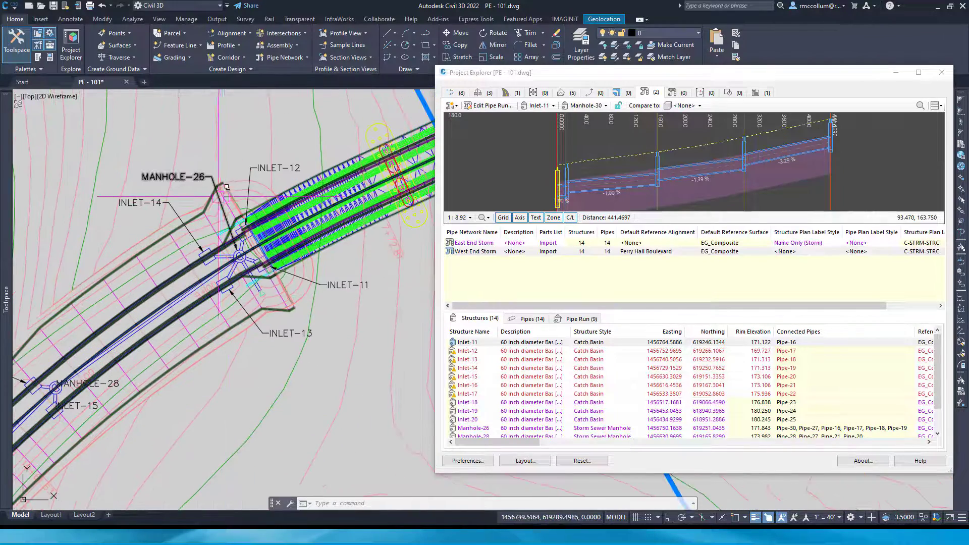
{"action": "left_click", "coordinate": [553, 106]}
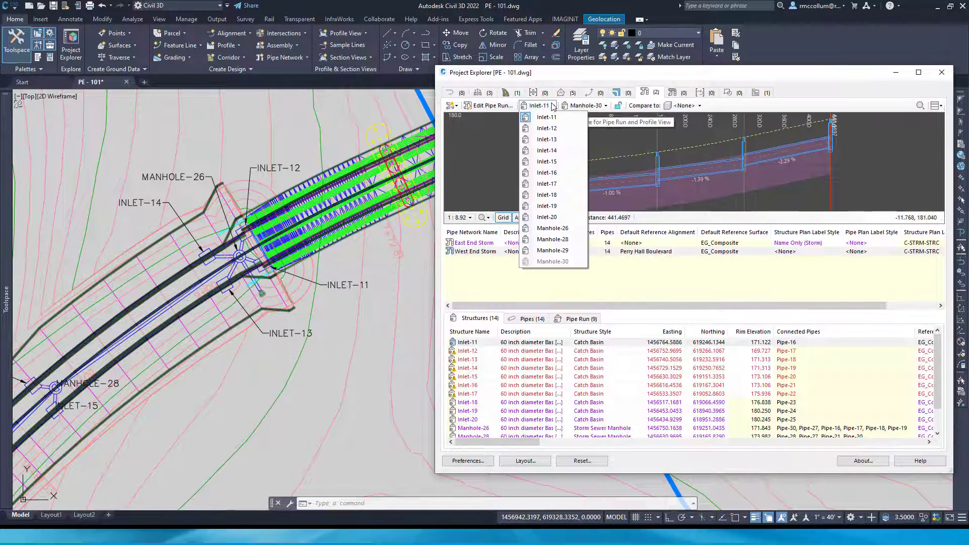
{"action": "left_click", "coordinate": [547, 118]}
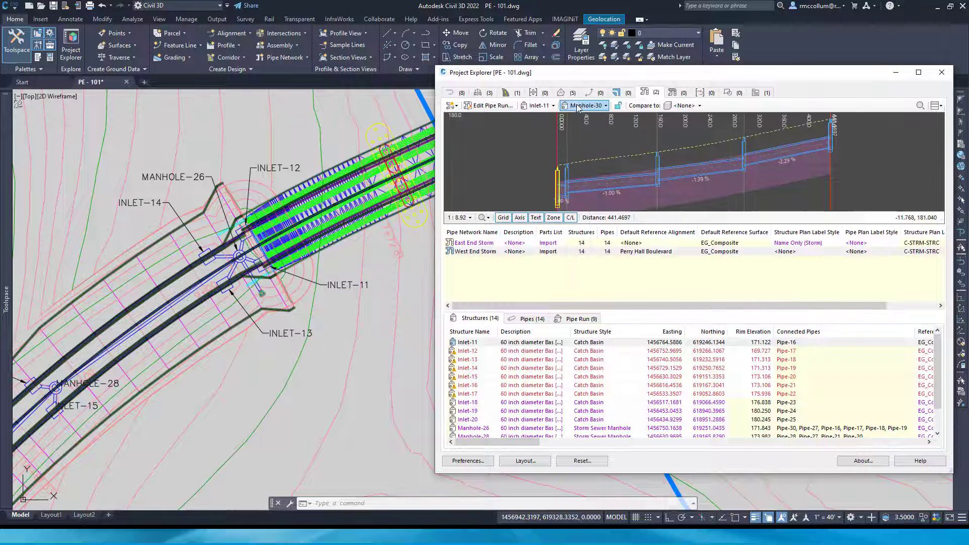
{"action": "left_click", "coordinate": [581, 106]}
{"action": "left_click", "coordinate": [599, 228]}
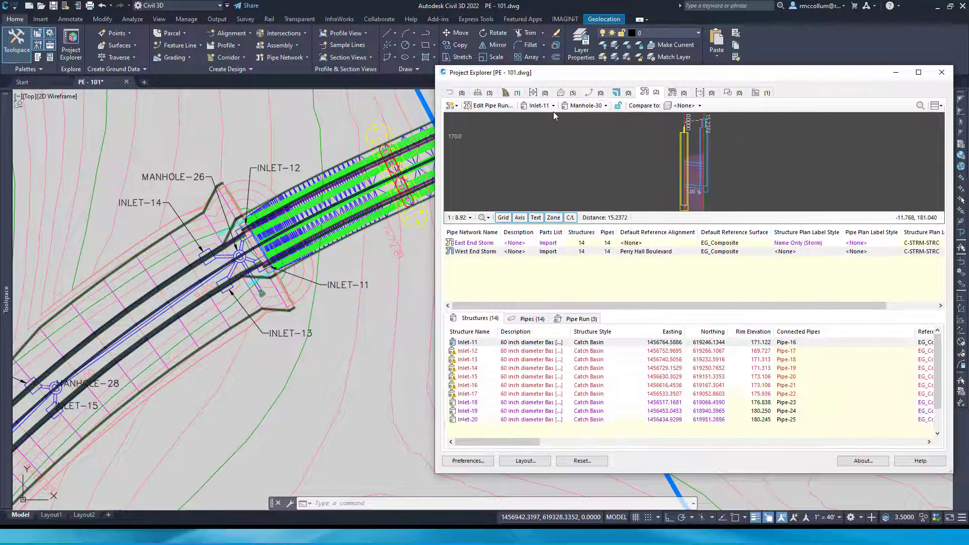
{"action": "left_click", "coordinate": [551, 105]}
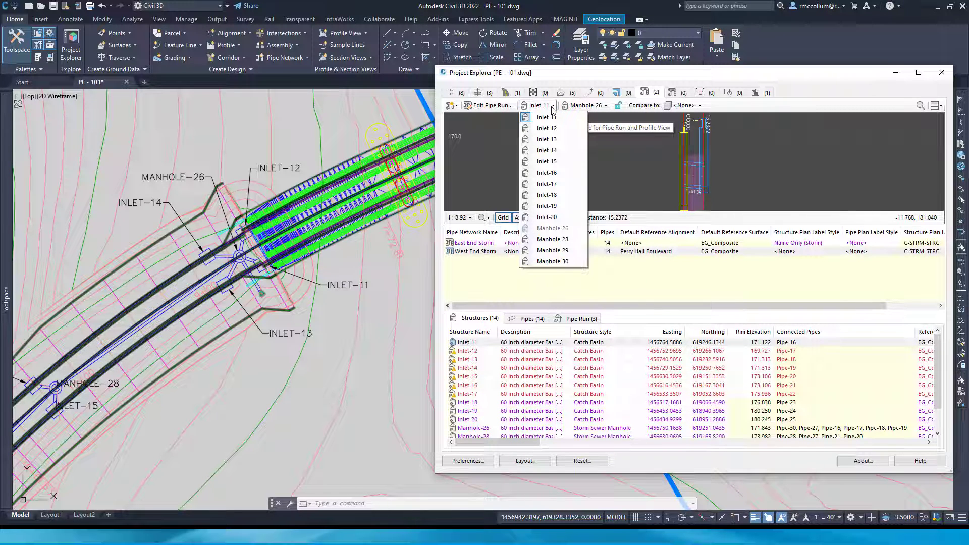
{"action": "left_click", "coordinate": [558, 261]}
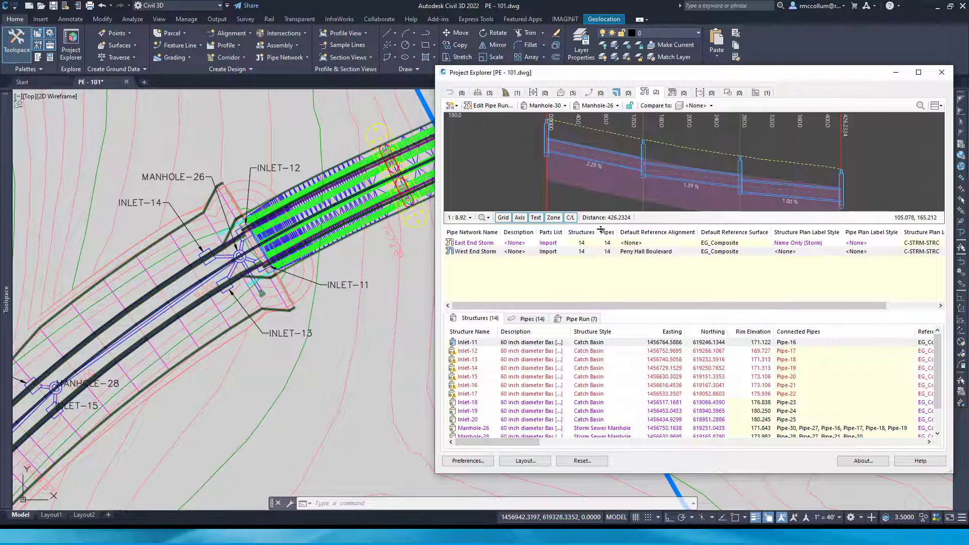
Review the pipe run data from Manhole-30 to Manhole-26, including the inverts and slopes along its length
{"action": "left_click", "coordinate": [574, 318]}
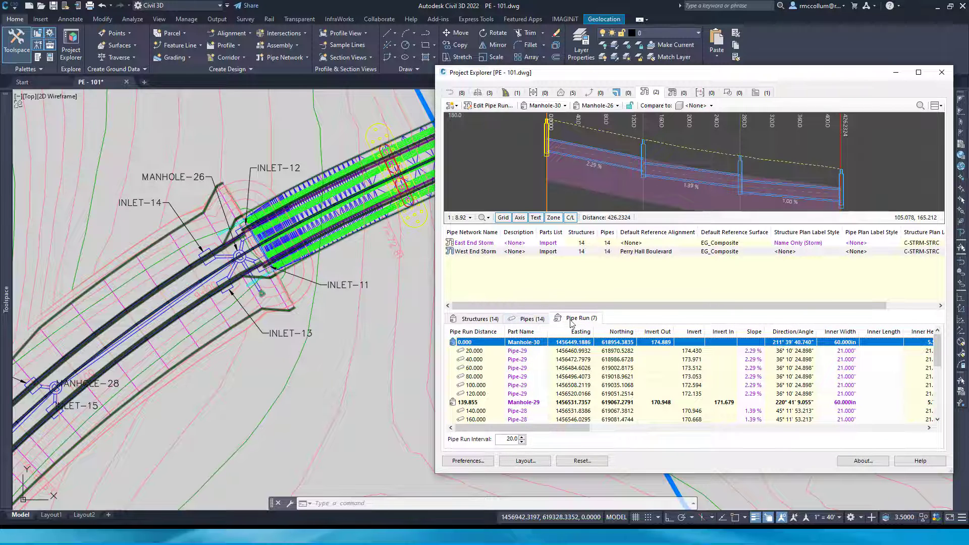
{"action": "scroll", "coordinate": [480, 363], "scroll_direction": "down", "scroll_amount": 5}
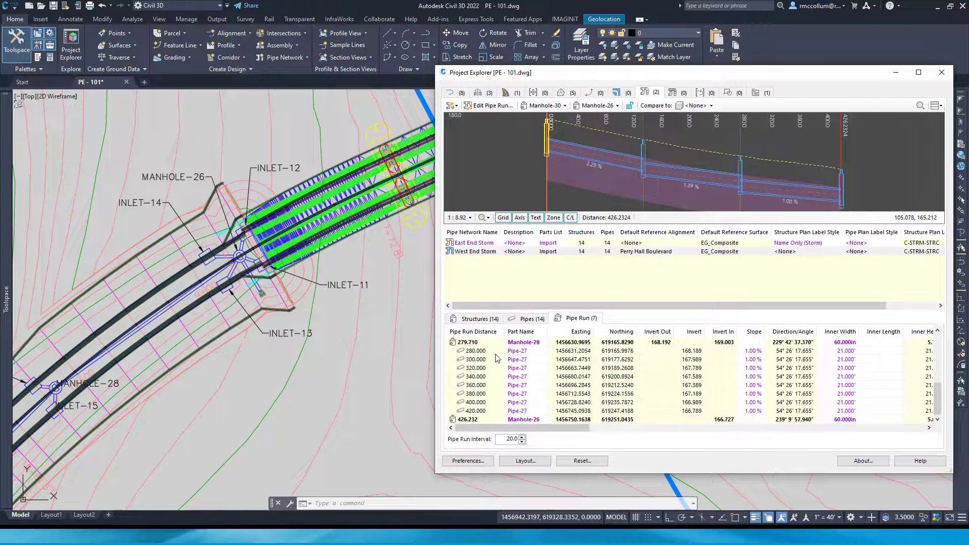
{"action": "scroll", "coordinate": [492, 384], "scroll_direction": "up", "scroll_amount": 5}
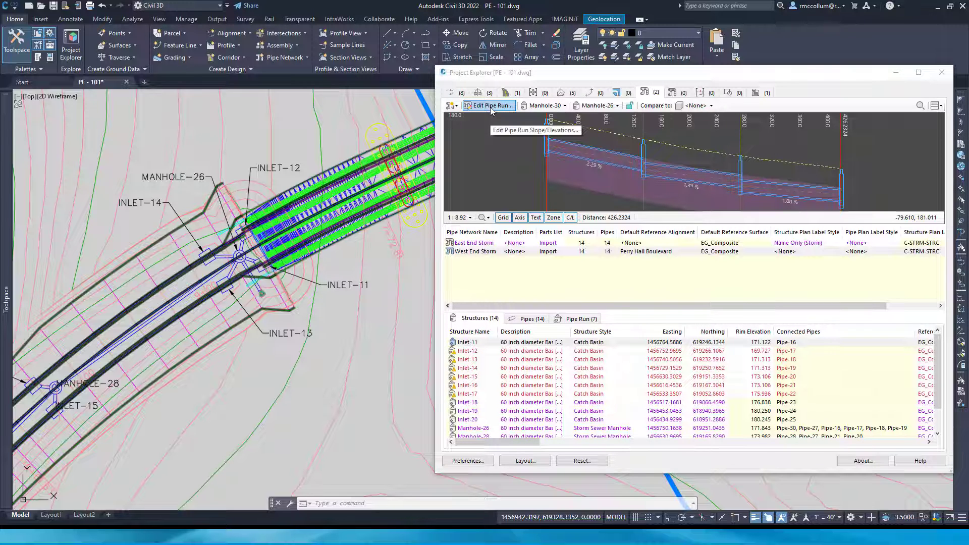
Set the slope of the run from Manhole-30 to Manhole-26 to 2.5%, and show the IMAGINiT pipe tools
{"action": "left_click", "coordinate": [490, 106]}
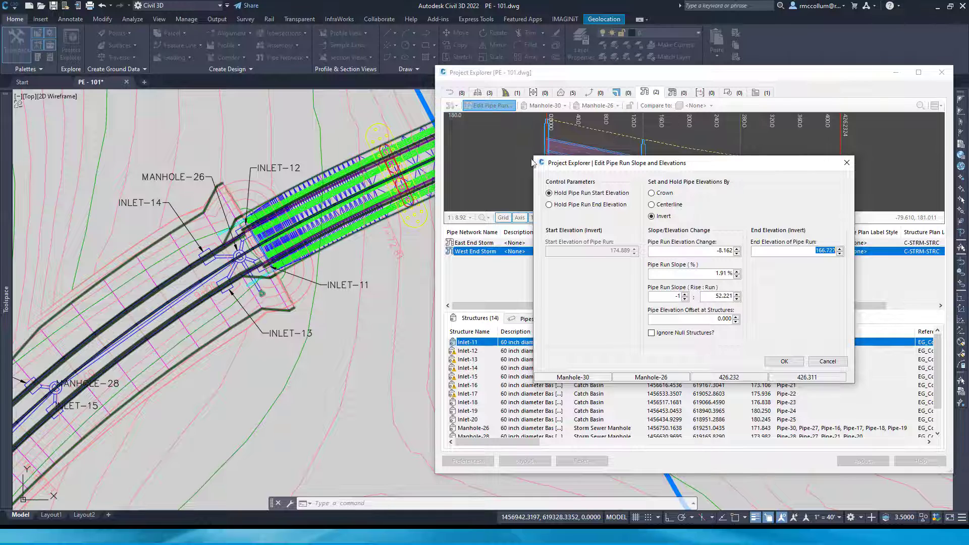
{"action": "double_click", "coordinate": [685, 276]}
{"action": "type", "text": "2"}
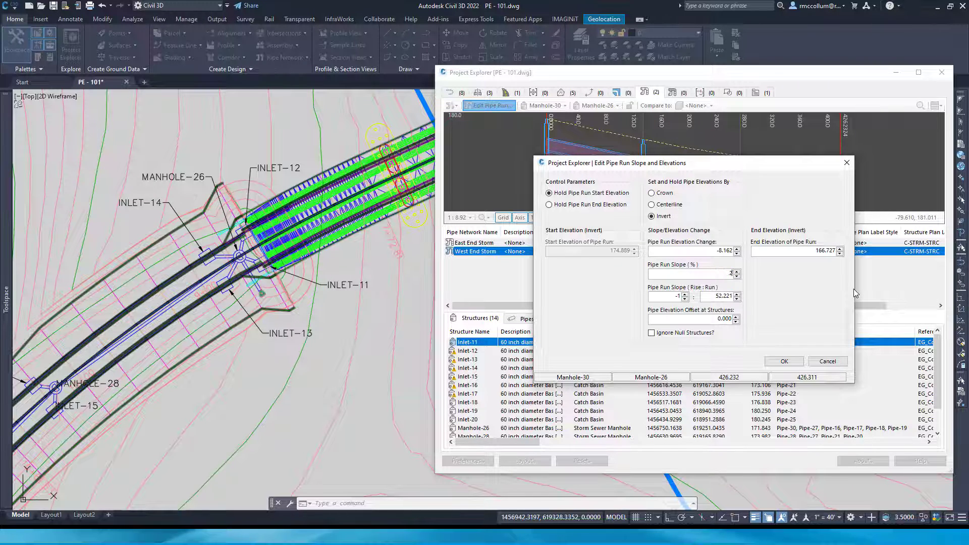
{"action": "type", "text": ".5"}
{"action": "left_click", "coordinate": [785, 362]}
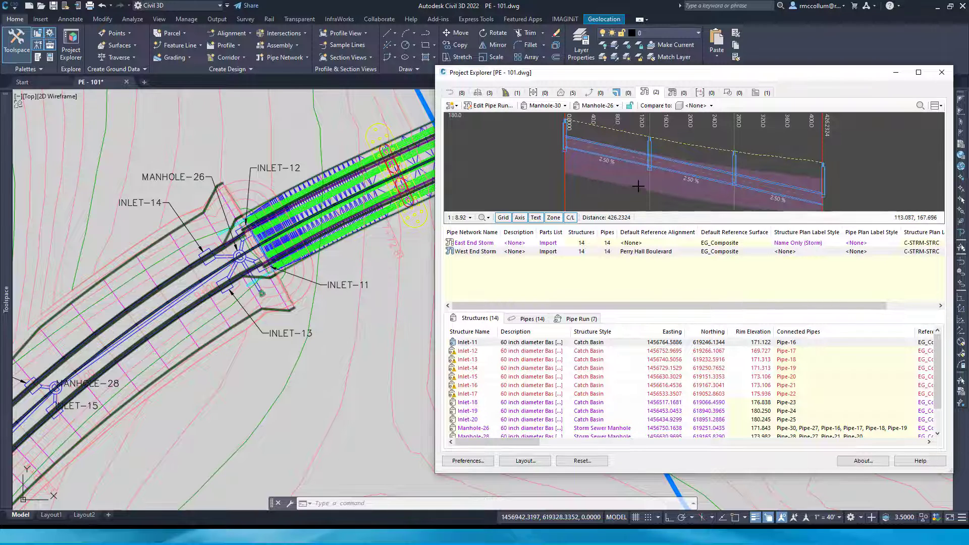
{"action": "left_click", "coordinate": [565, 19]}
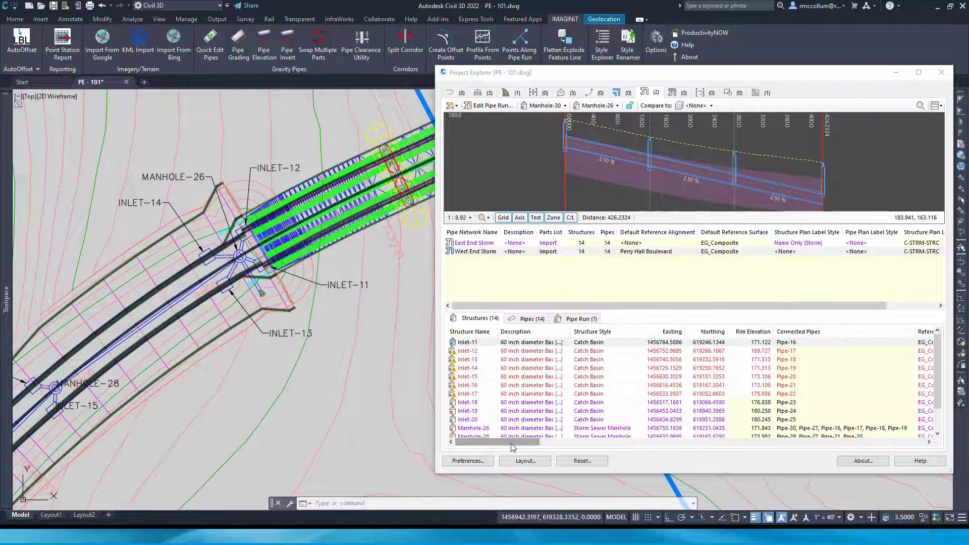
Check the flagged inlets' rim elevation warnings and set Auto Surface Adjust to Yes for Inlet-12 through Inlet-17
{"action": "mouse_move", "coordinate": [470, 355]}
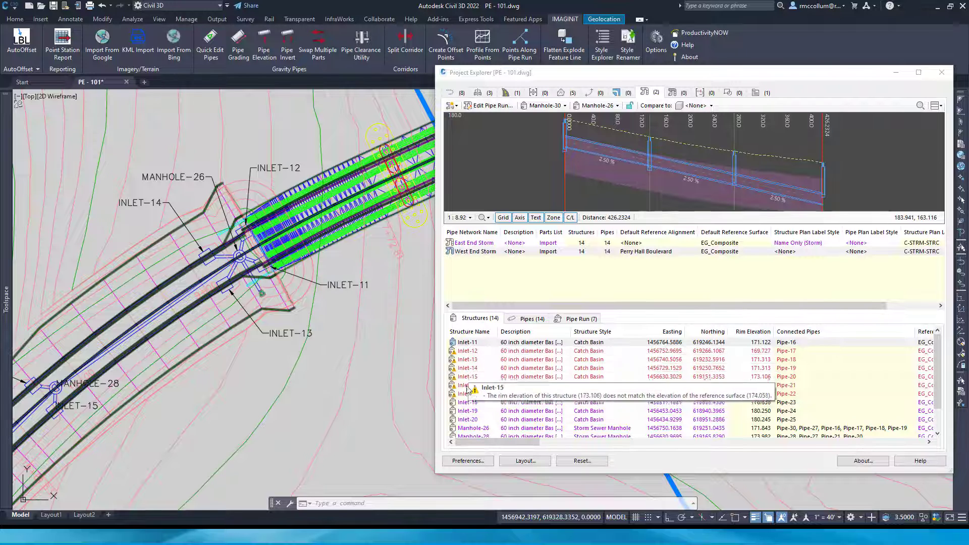
{"action": "left_click_drag", "start_coordinate": [491, 443], "coordinate": [562, 445]}
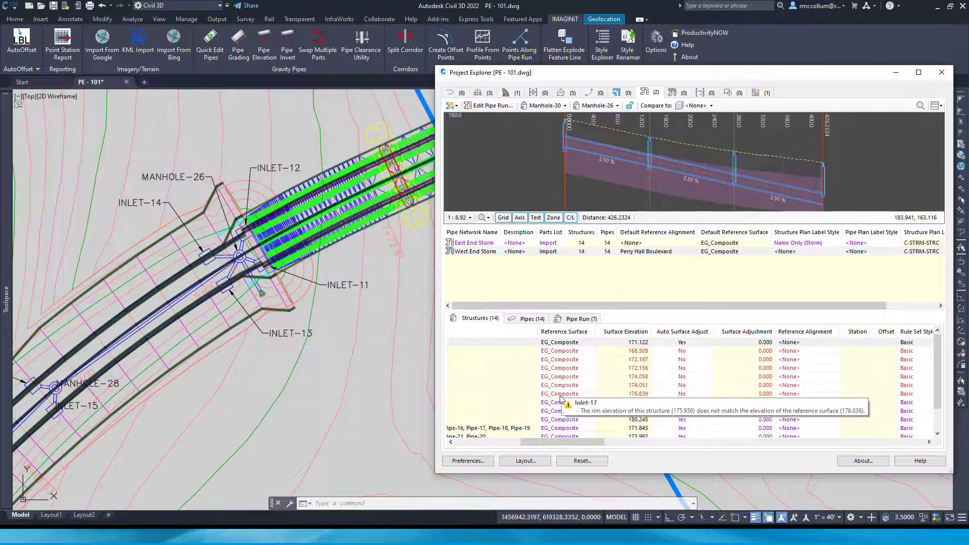
{"action": "left_click", "coordinate": [571, 353]}
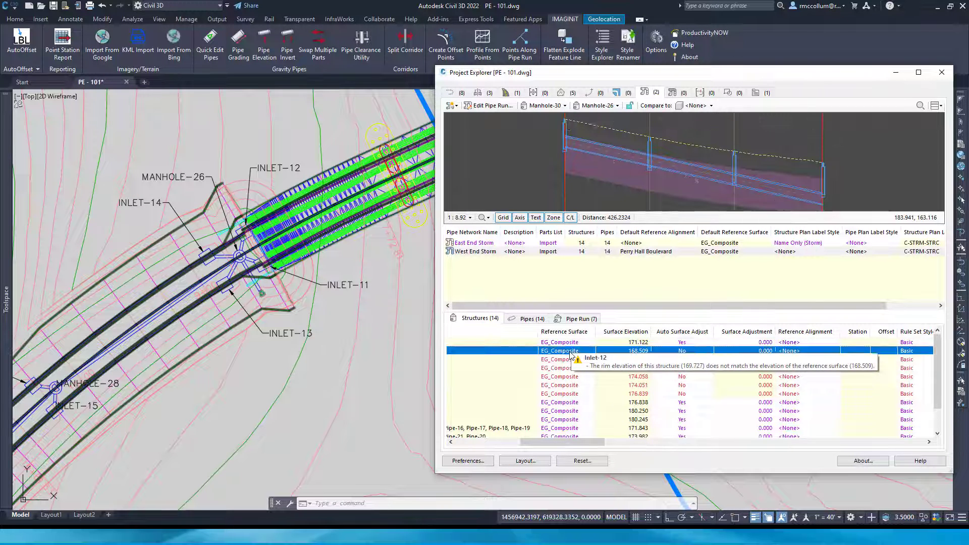
{"action": "left_click", "coordinate": [562, 395], "text": "shift"}
{"action": "scroll", "coordinate": [562, 398], "scroll_direction": "left", "scroll_amount": 5}
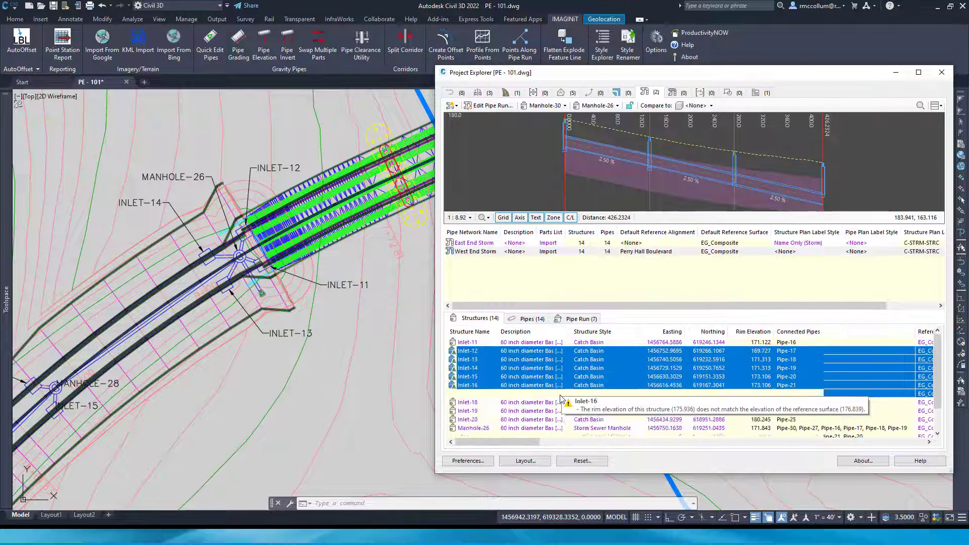
{"action": "left_click_drag", "start_coordinate": [535, 448], "coordinate": [552, 448]}
{"action": "right_click", "coordinate": [584, 379]}
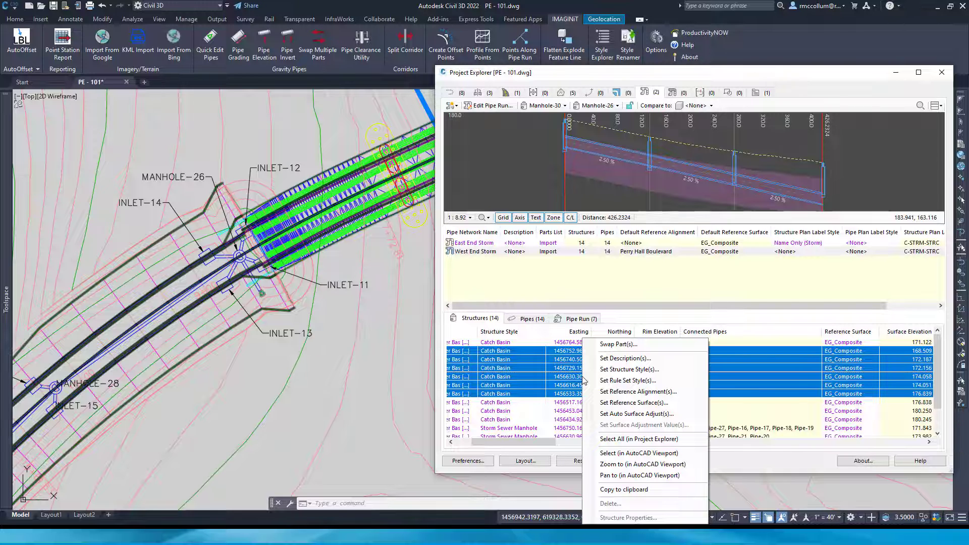
{"action": "left_click", "coordinate": [615, 414]}
{"action": "left_click", "coordinate": [618, 274]}
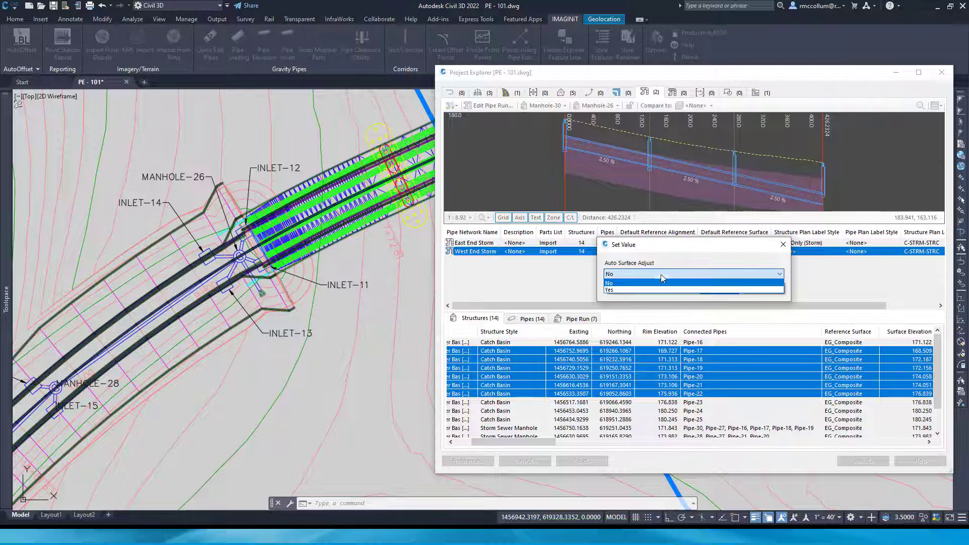
{"action": "left_click", "coordinate": [619, 290]}
{"action": "left_click", "coordinate": [719, 291]}
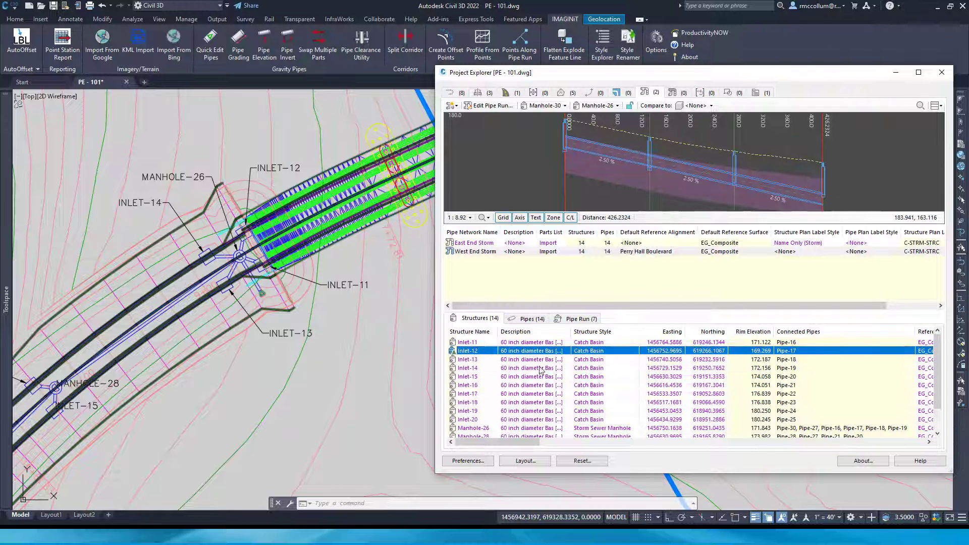
Examine Inlet-12's remaining rim elevation warning and compare its surface elevation and adjustment settings with the other structures
{"action": "left_click", "coordinate": [470, 357]}
{"action": "left_click", "coordinate": [468, 352]}
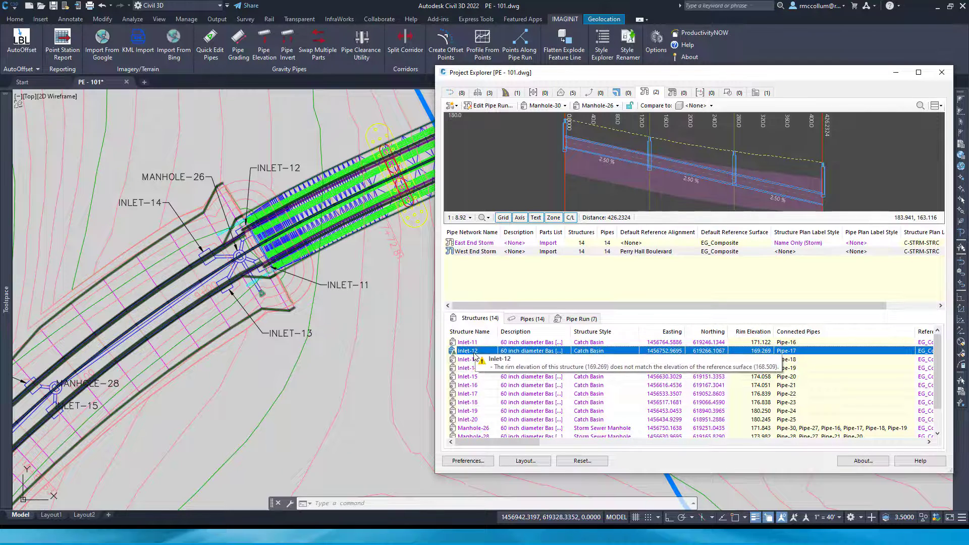
{"action": "scroll", "coordinate": [486, 390], "scroll_direction": "down", "scroll_amount": 2}
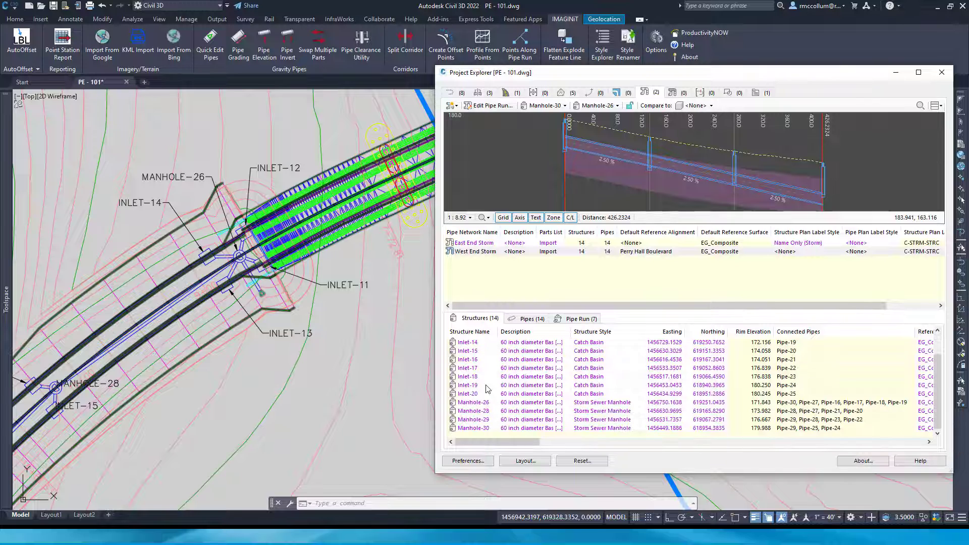
{"action": "scroll", "coordinate": [487, 389], "scroll_direction": "up", "scroll_amount": 2}
{"action": "mouse_move", "coordinate": [477, 355]}
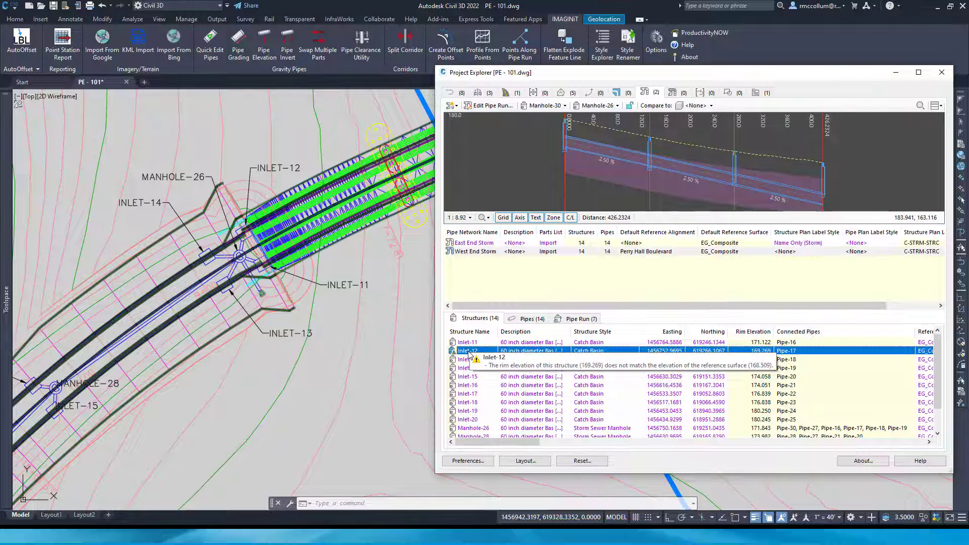
{"action": "left_click_drag", "start_coordinate": [509, 441], "coordinate": [562, 439]}
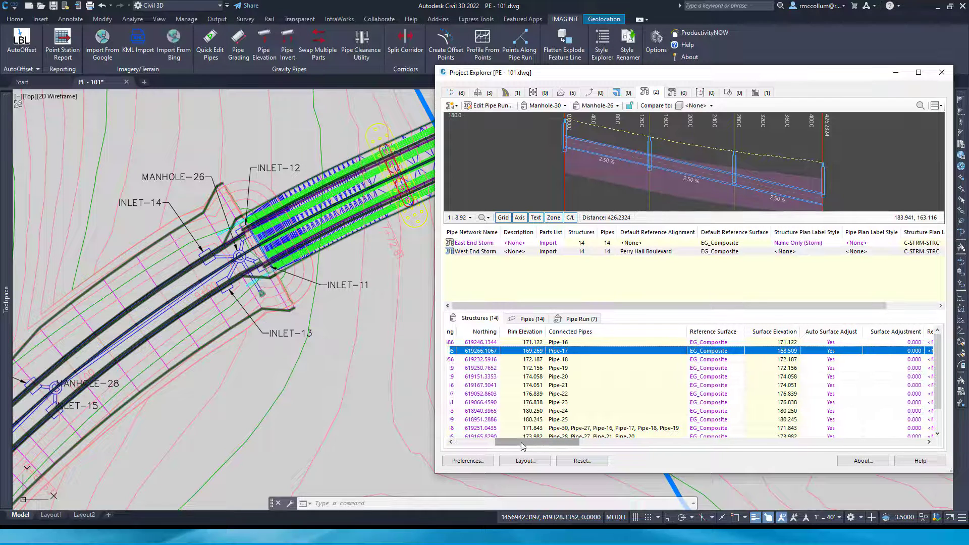
{"action": "left_click_drag", "start_coordinate": [523, 442], "coordinate": [482, 443]}
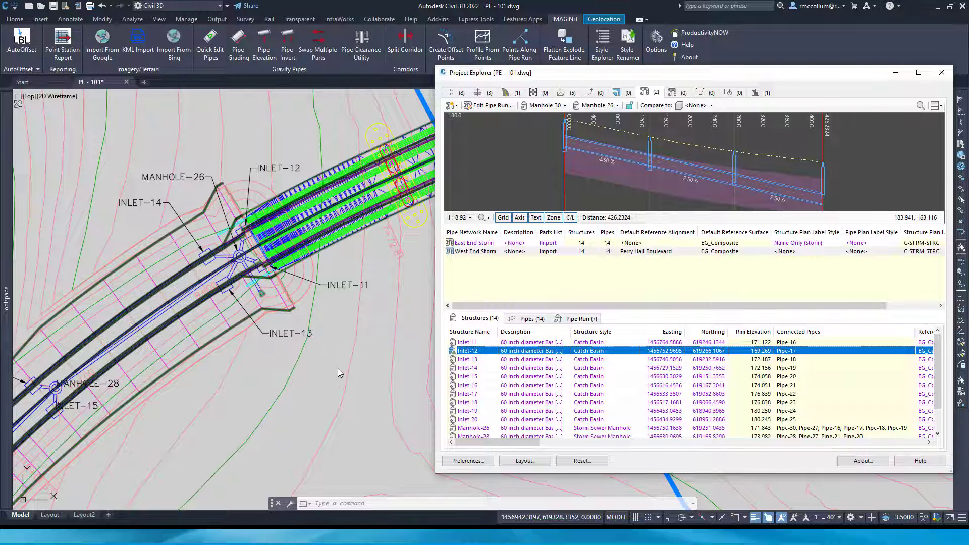
Select Inlet-12, -15, -16, -18, -20 and Manhole-26, -28, -29 together in the drawing, view them and clear the selection
{"action": "left_click", "coordinate": [475, 402], "text": "ctrl"}
{"action": "left_click", "coordinate": [478, 377], "text": "ctrl"}
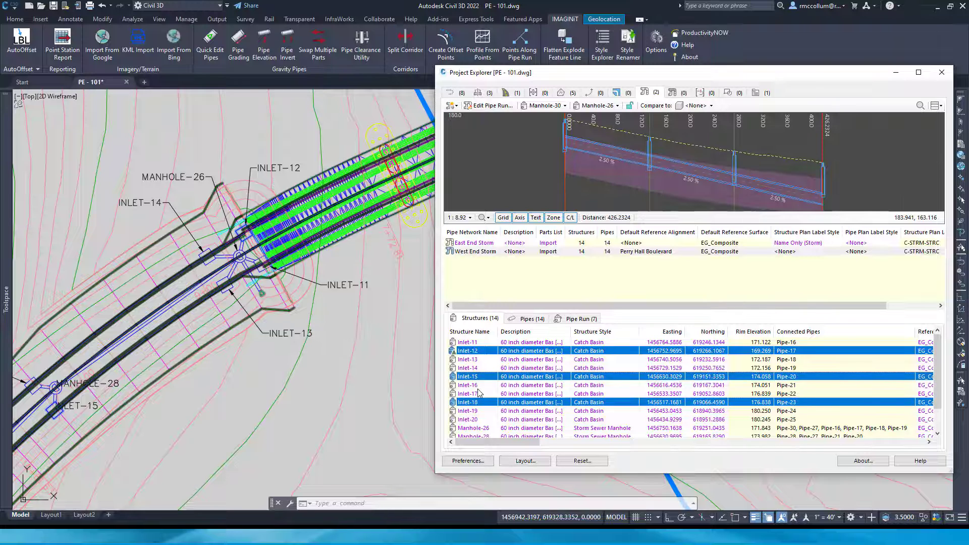
{"action": "left_click", "coordinate": [477, 388], "text": "ctrl"}
{"action": "left_click", "coordinate": [483, 421], "text": "ctrl"}
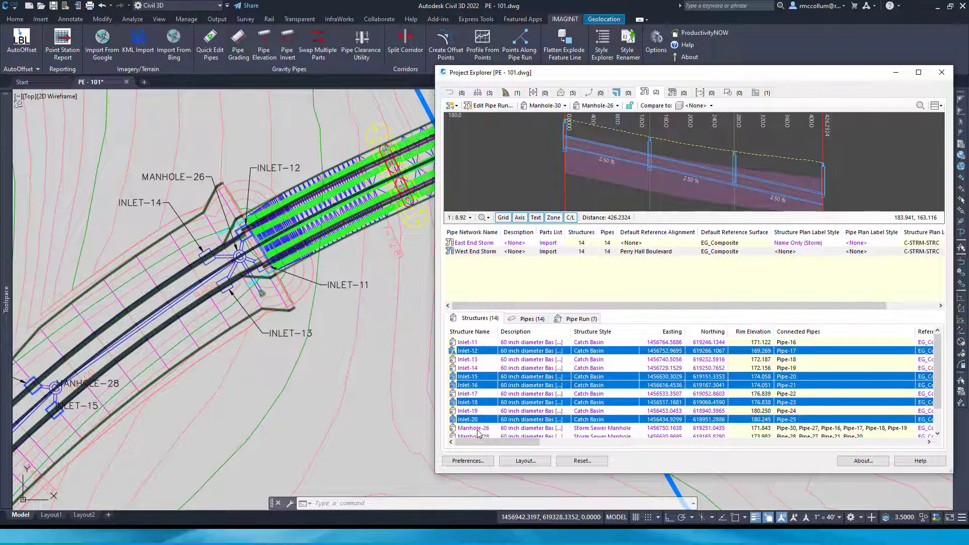
{"action": "left_click", "coordinate": [476, 429], "text": "ctrl"}
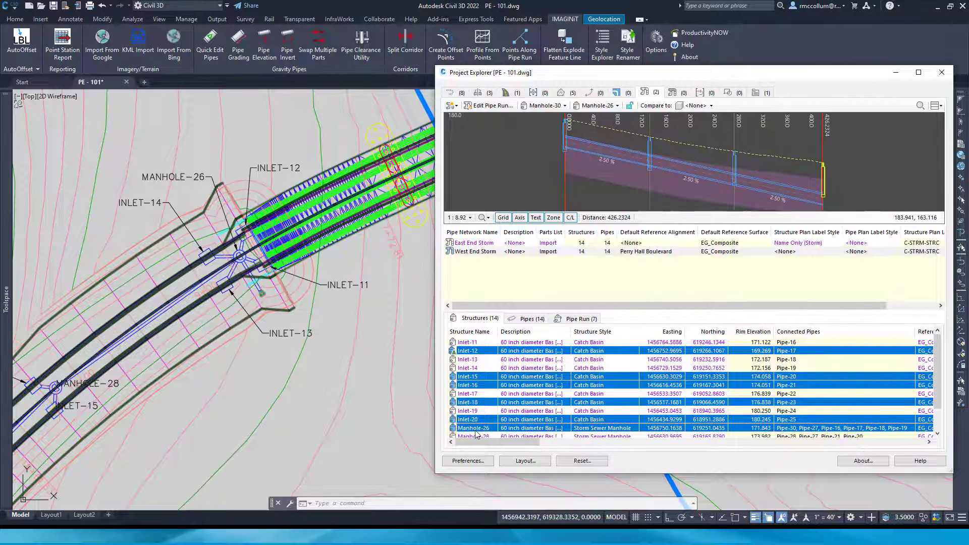
{"action": "scroll", "coordinate": [483, 426], "scroll_direction": "down", "scroll_amount": 1}
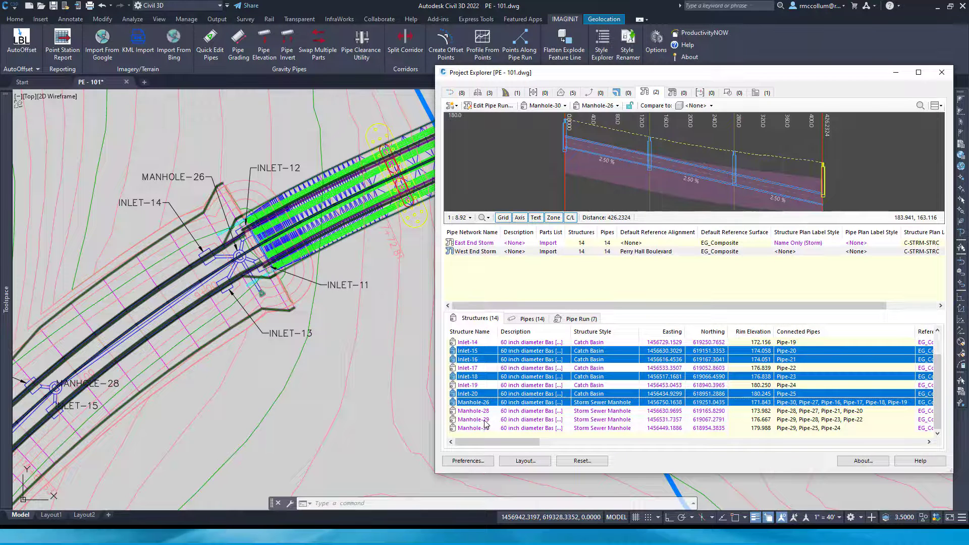
{"action": "left_click", "coordinate": [485, 420], "text": "shift"}
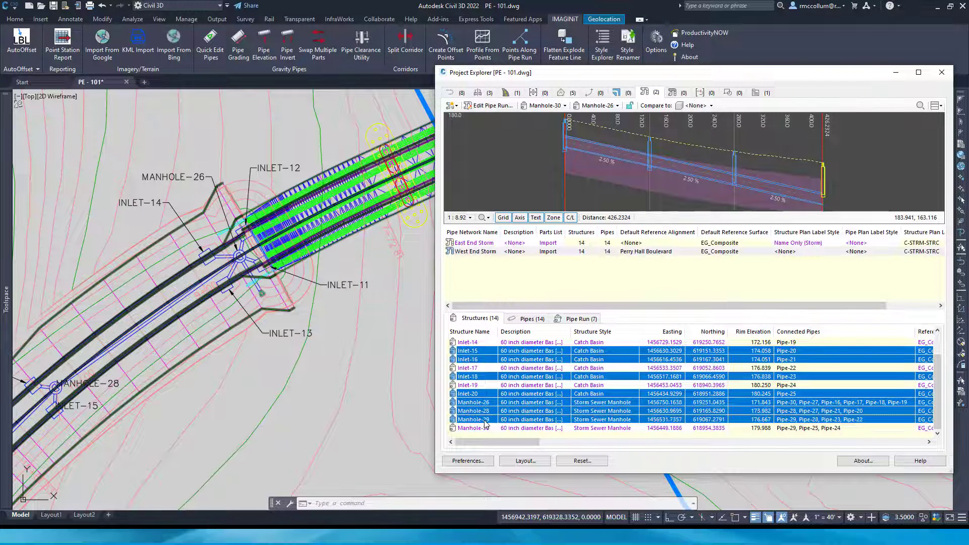
{"action": "right_click", "coordinate": [485, 423]}
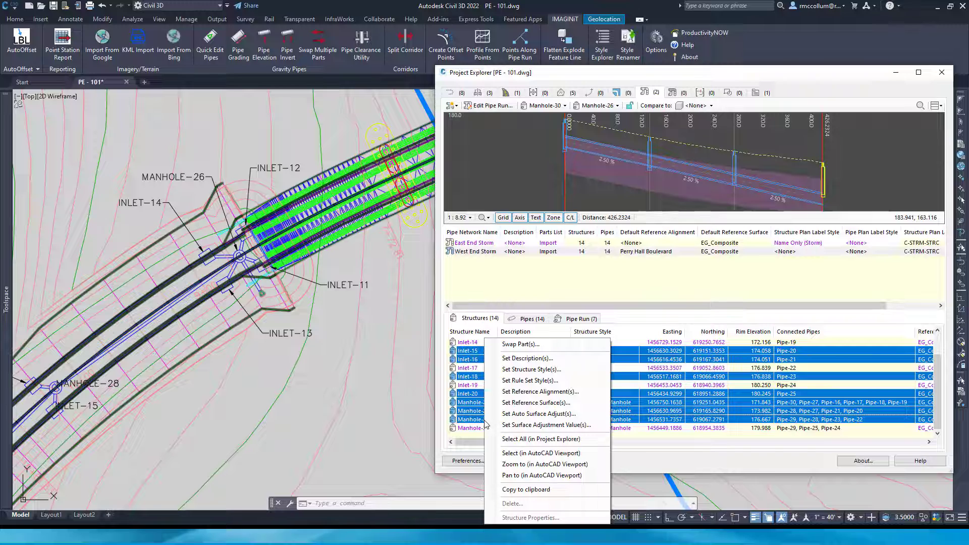
{"action": "left_click", "coordinate": [538, 454]}
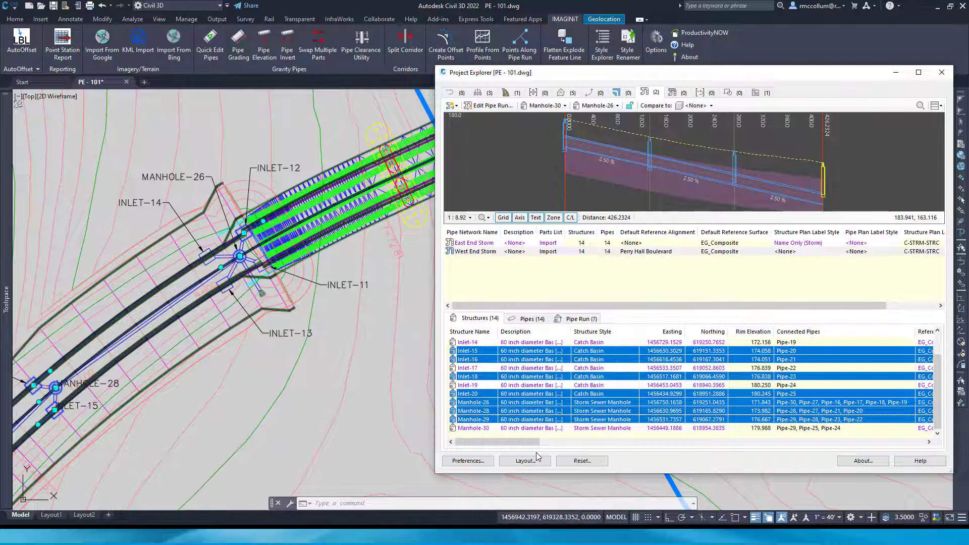
{"action": "scroll", "coordinate": [333, 377], "scroll_direction": "down", "scroll_amount": 3}
{"action": "key", "text": "Escape"}
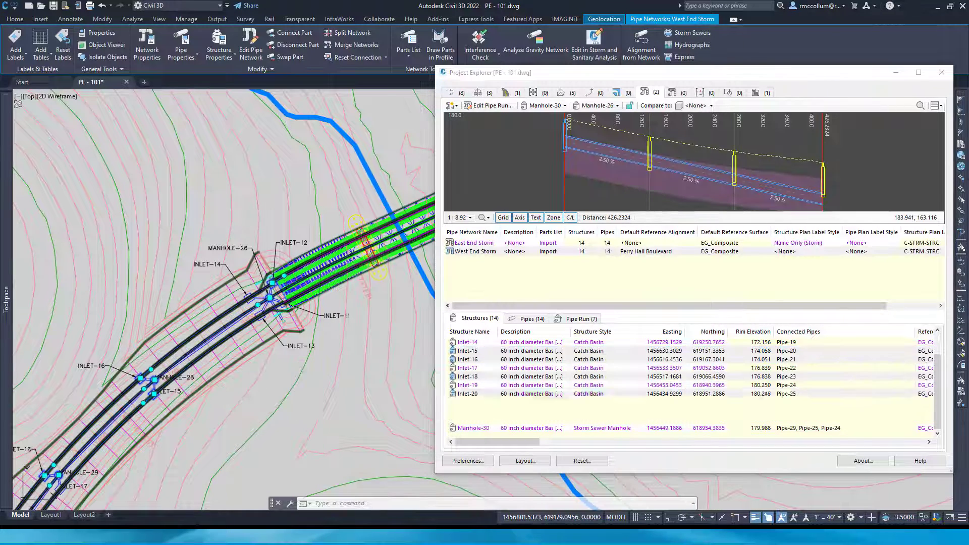
Examine the storm structures along the corridor from the west end to the east end and clear the structure selection
{"action": "mouse_move", "coordinate": [185, 406]}
{"action": "middle_mouse_down"}
{"action": "mouse_move", "coordinate": [318, 238]}
{"action": "mouse_move", "coordinate": [366, 142]}
{"action": "middle_mouse_up"}
{"action": "scroll", "coordinate": [222, 407], "scroll_direction": "down", "scroll_amount": 2}
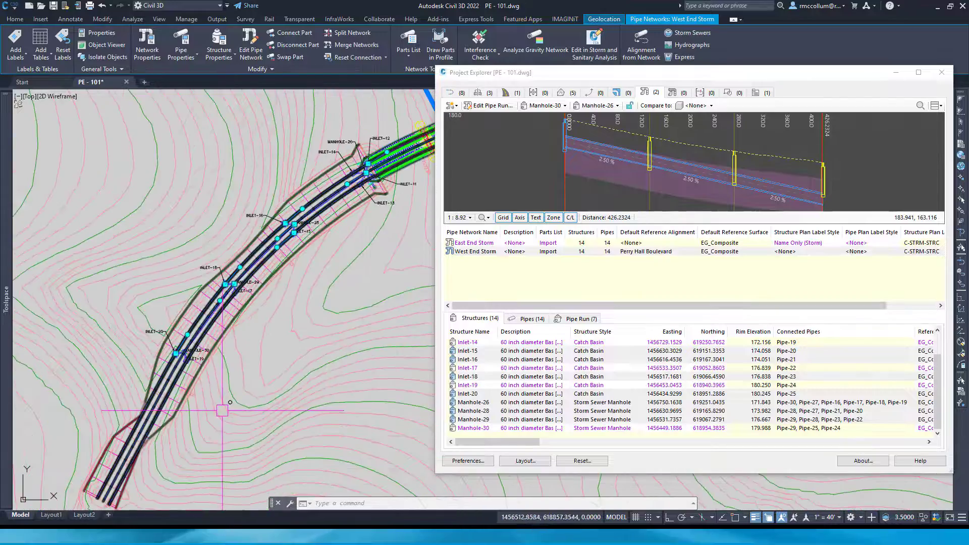
{"action": "mouse_move", "coordinate": [223, 407]}
{"action": "middle_mouse_down"}
{"action": "mouse_move", "coordinate": [277, 281]}
{"action": "mouse_move", "coordinate": [154, 410]}
{"action": "middle_mouse_up"}
{"action": "middle_click_drag", "start_coordinate": [398, 228], "coordinate": [212, 366]}
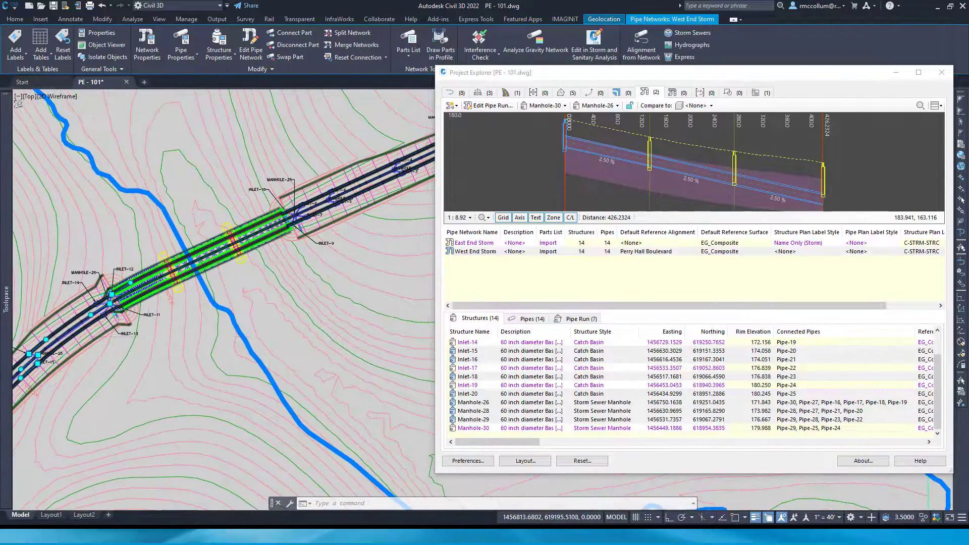
{"action": "middle_click_drag", "start_coordinate": [329, 243], "coordinate": [206, 309]}
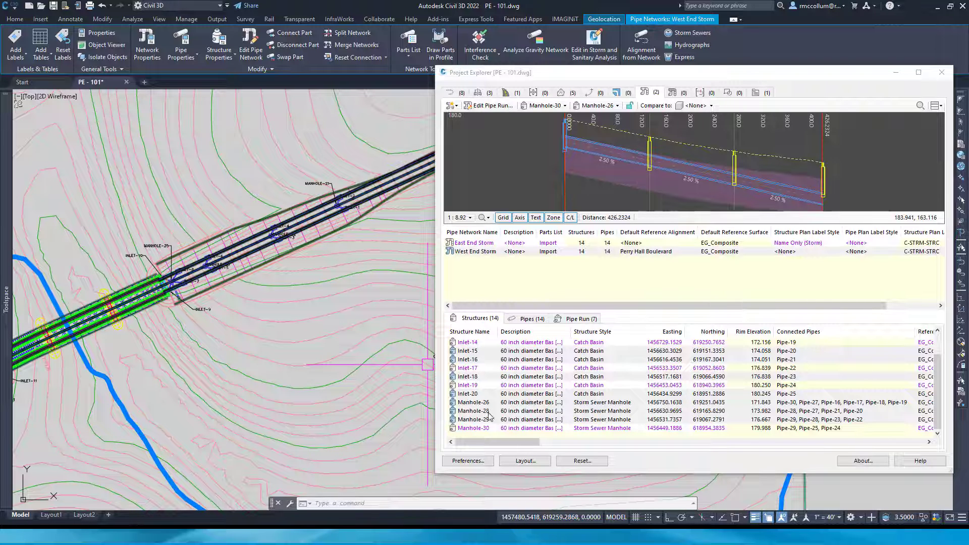
{"action": "scroll", "coordinate": [521, 418], "scroll_direction": "up", "scroll_amount": 1}
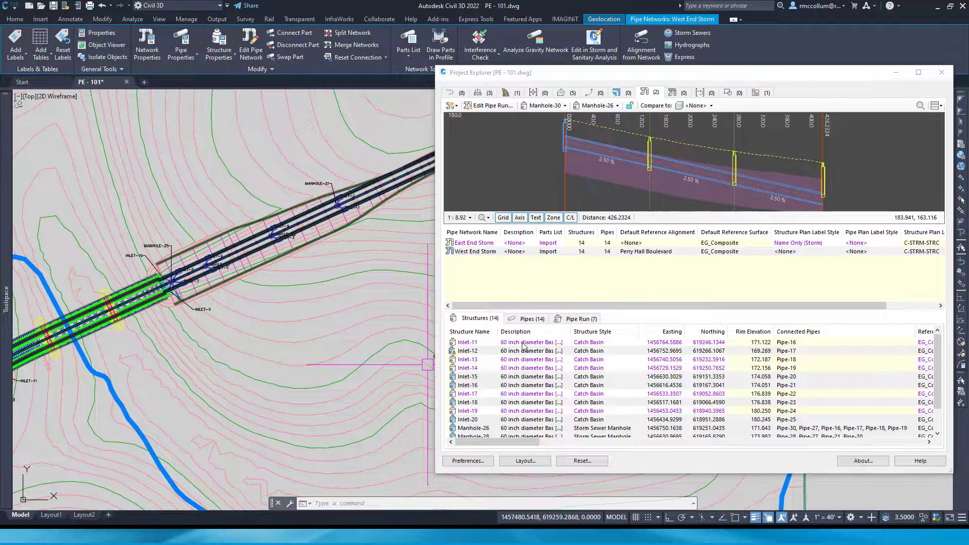
{"action": "key", "text": "Escape"}
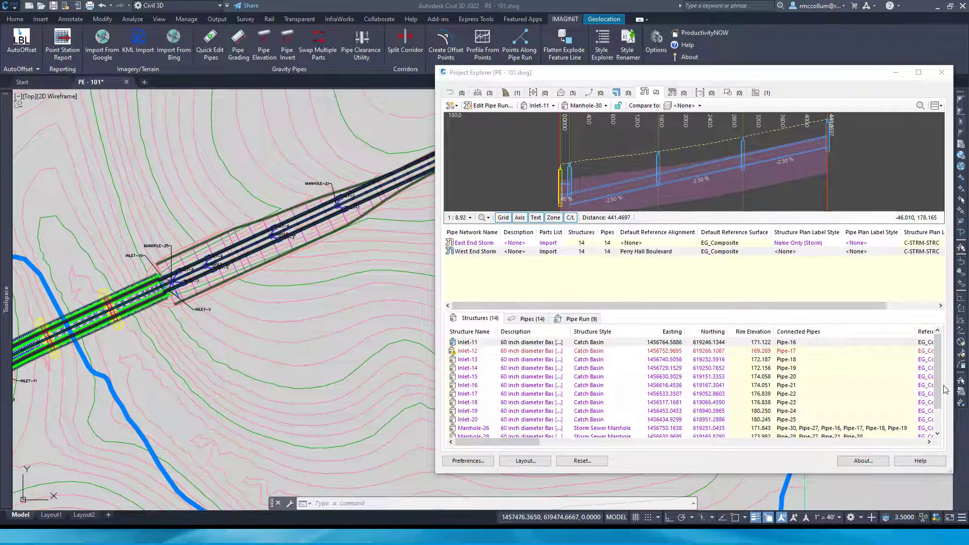
Run the East End Pipe Run object set's action to export it to AutoCAD tables in model space
{"action": "left_click", "coordinate": [756, 93]}
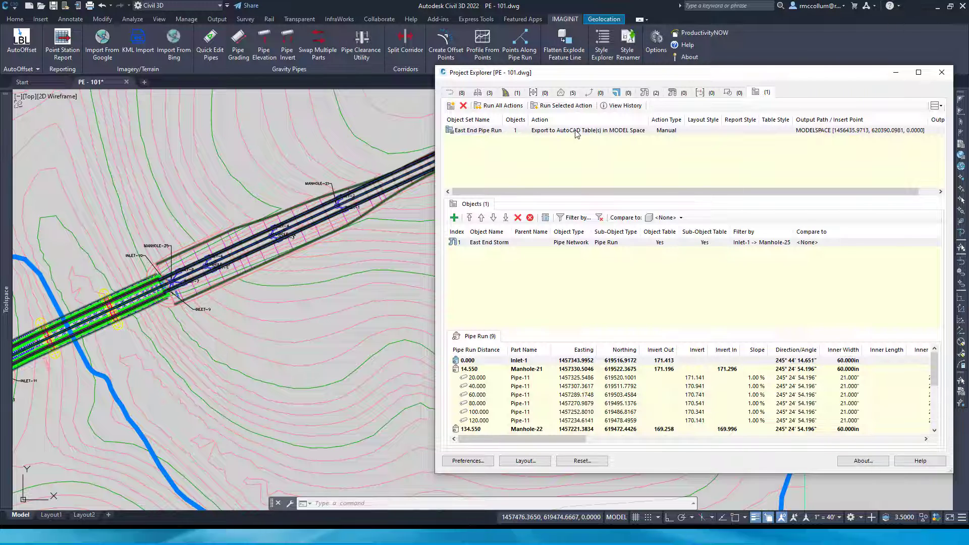
{"action": "right_click", "coordinate": [494, 134]}
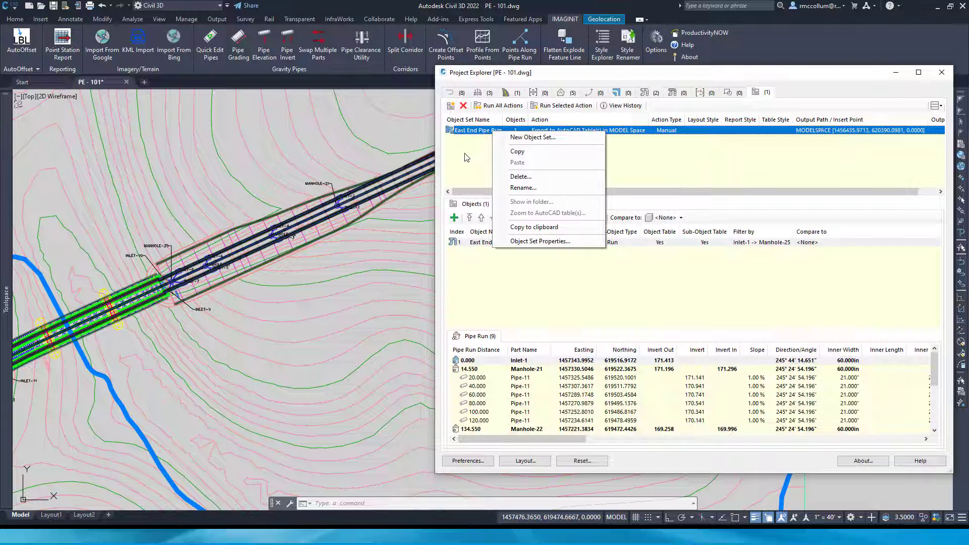
{"action": "left_click", "coordinate": [482, 184]}
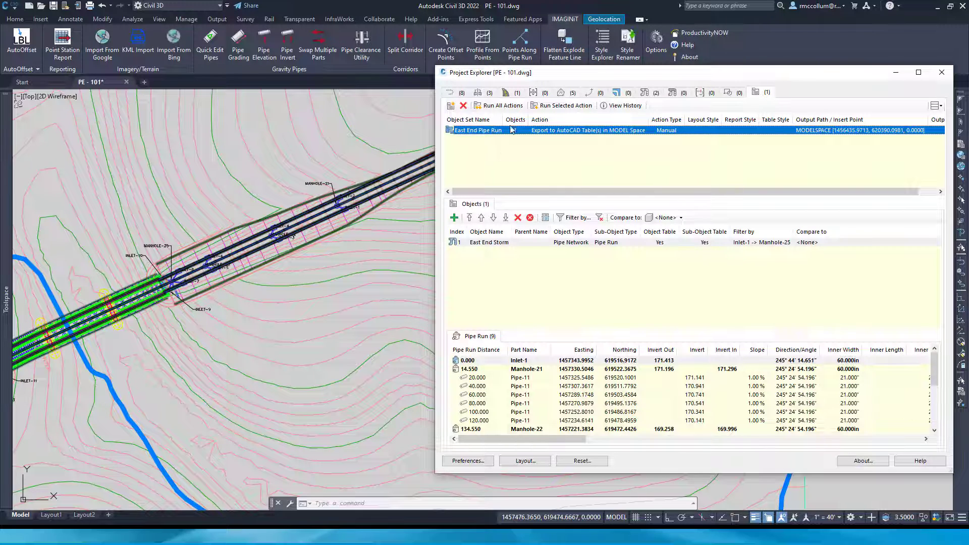
{"action": "left_click", "coordinate": [546, 112]}
{"action": "scroll", "coordinate": [521, 173], "scroll_direction": "right", "scroll_amount": 1}
{"action": "scroll", "coordinate": [485, 183], "scroll_direction": "right", "scroll_amount": 1}
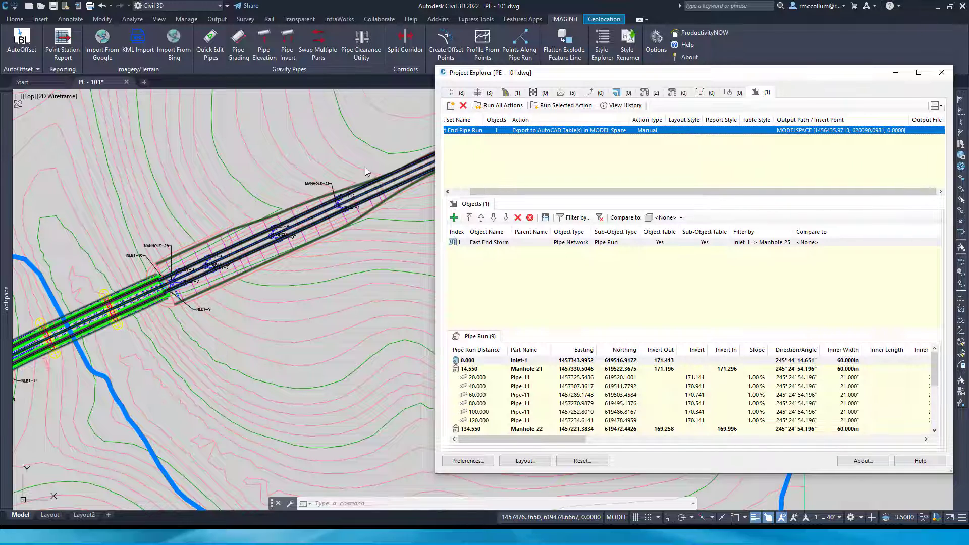
Locate the exported East End Pipe Run table north of the site in model space and select it
{"action": "scroll", "coordinate": [346, 164], "scroll_direction": "down", "scroll_amount": 7}
{"action": "middle_click_drag", "start_coordinate": [337, 128], "coordinate": [352, 277]}
{"action": "scroll", "coordinate": [331, 239], "scroll_direction": "up", "scroll_amount": 6}
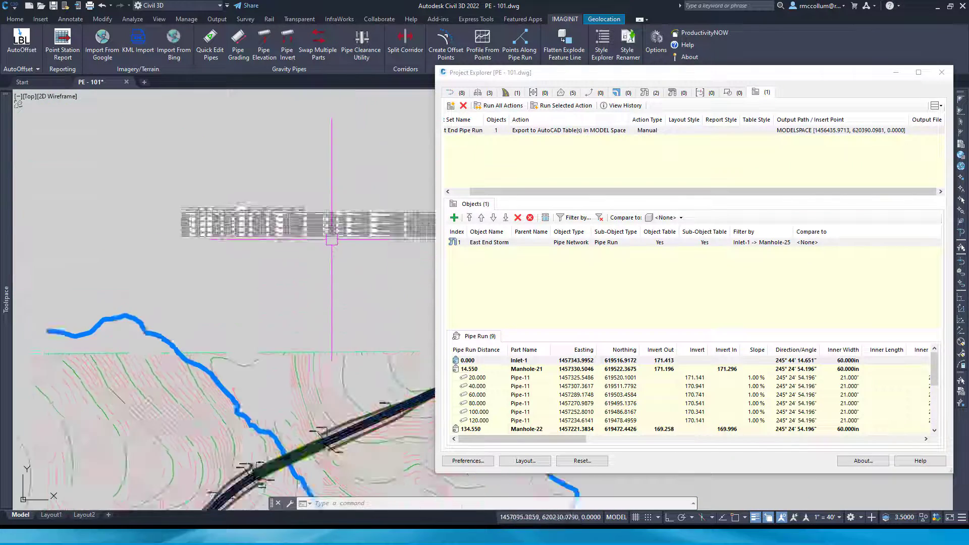
{"action": "middle_click_drag", "start_coordinate": [189, 215], "coordinate": [366, 289]}
{"action": "scroll", "coordinate": [318, 268], "scroll_direction": "up", "scroll_amount": 8}
{"action": "mouse_move", "coordinate": [192, 270]}
{"action": "middle_mouse_down"}
{"action": "mouse_move", "coordinate": [321, 257]}
{"action": "mouse_move", "coordinate": [241, 273]}
{"action": "middle_mouse_up"}
{"action": "scroll", "coordinate": [321, 257], "scroll_direction": "down", "scroll_amount": 6}
{"action": "left_click", "coordinate": [429, 229]}
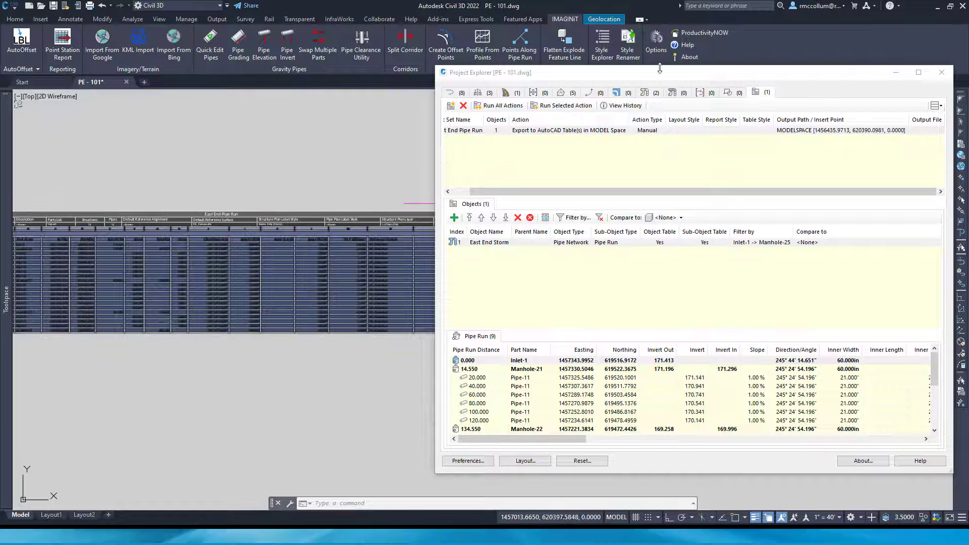
Move Project Explorer off the drawing, deselect the table, examine its columns through Compared Offset, and bring Project Explorer back
{"action": "left_click_drag", "start_coordinate": [659, 71], "coordinate": [968, 84]}
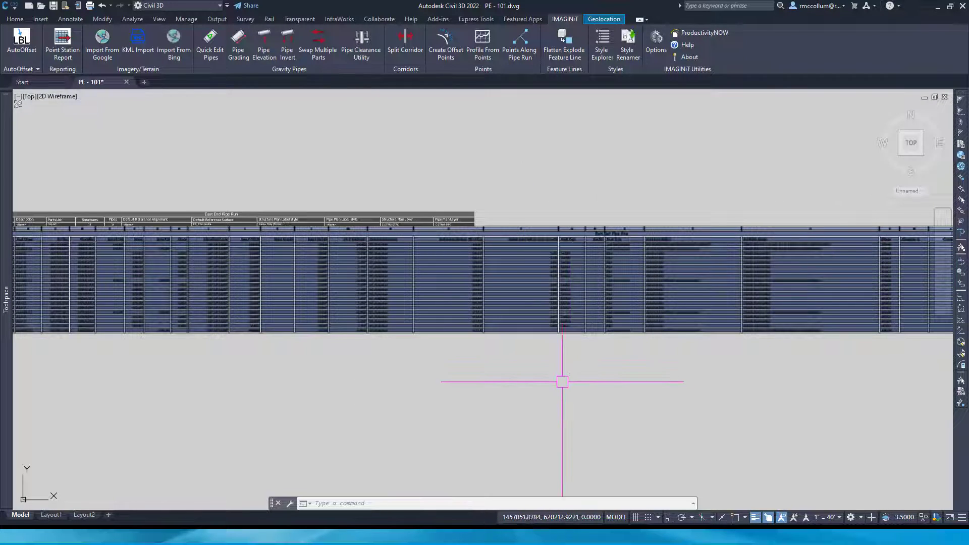
{"action": "key", "text": "Escape"}
{"action": "key", "text": "F1"}
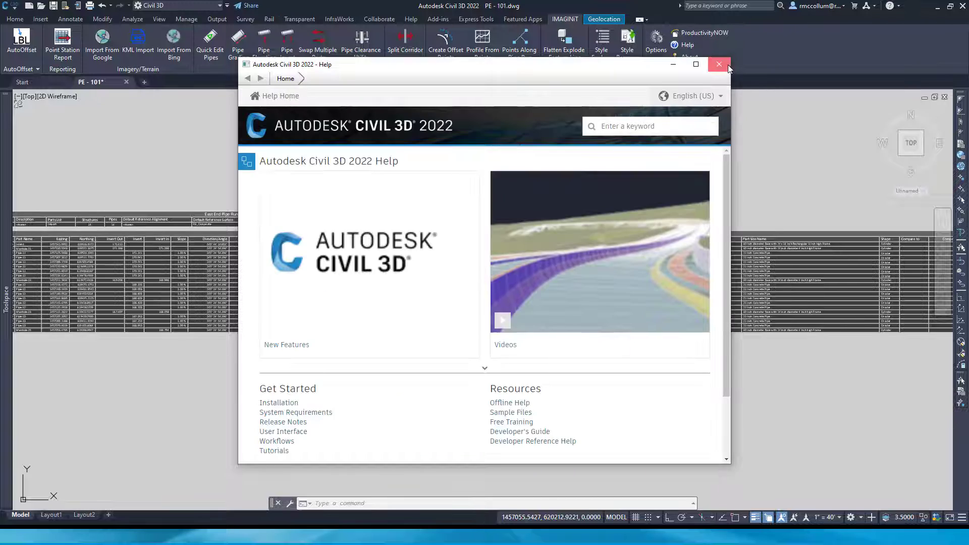
{"action": "left_click", "coordinate": [725, 64]}
{"action": "middle_click_drag", "start_coordinate": [760, 339], "coordinate": [478, 348]}
{"action": "scroll", "coordinate": [632, 331], "scroll_direction": "up", "scroll_amount": 2}
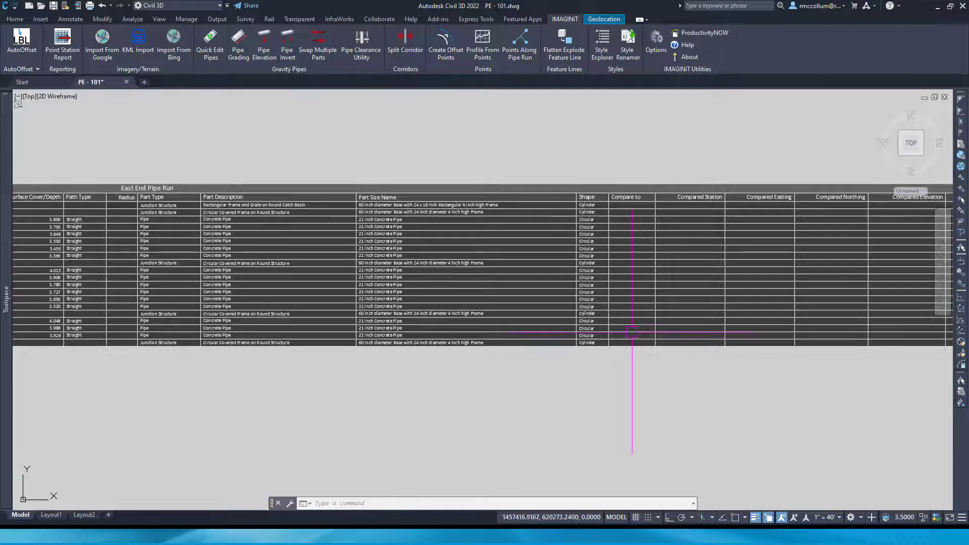
{"action": "left_click", "coordinate": [313, 332]}
{"action": "key", "text": "Escape"}
{"action": "middle_click_drag", "start_coordinate": [850, 162], "coordinate": [679, 169]}
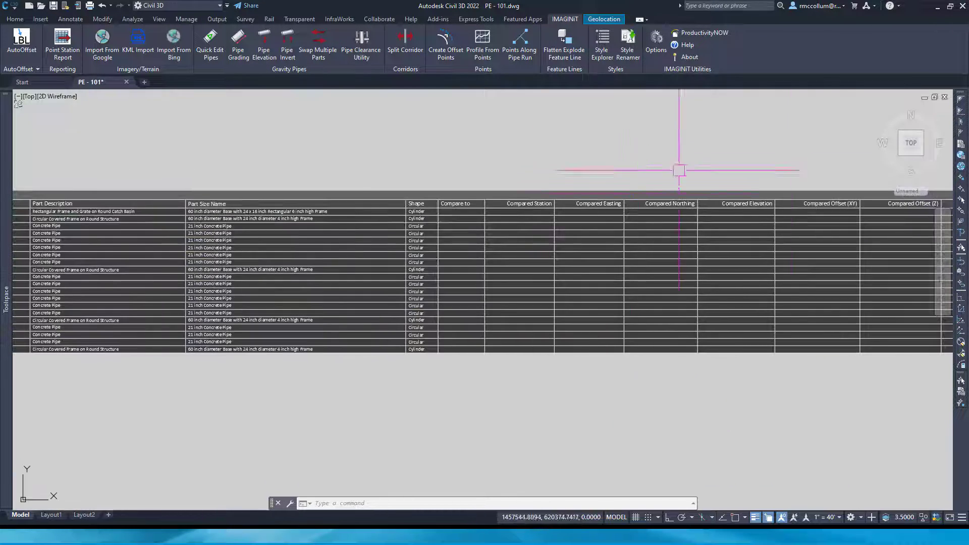
{"action": "mouse_move", "coordinate": [968, 147]}
{"action": "left_mouse_down"}
{"action": "mouse_move", "coordinate": [545, 136]}
{"action": "mouse_move", "coordinate": [551, 126]}
{"action": "left_mouse_up"}
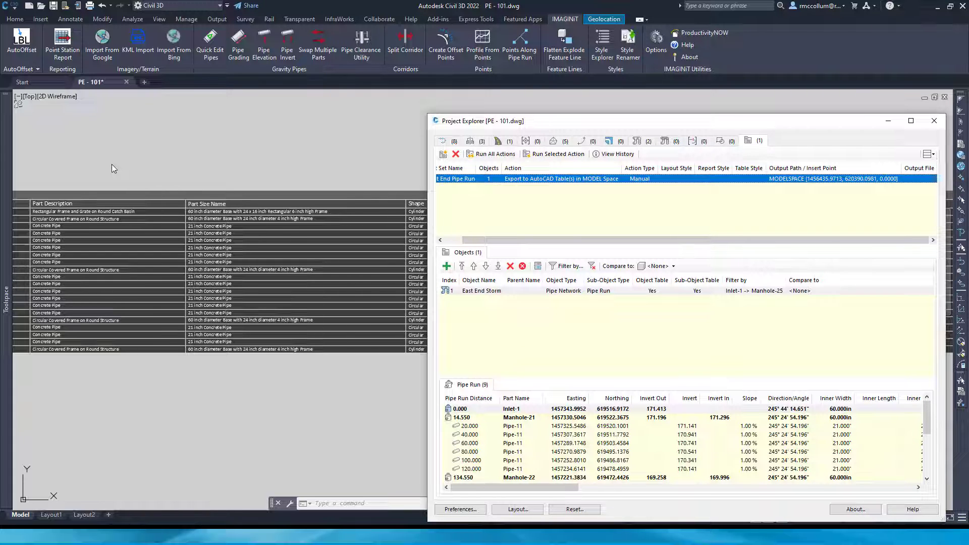
{"action": "left_click", "coordinate": [152, 383]}
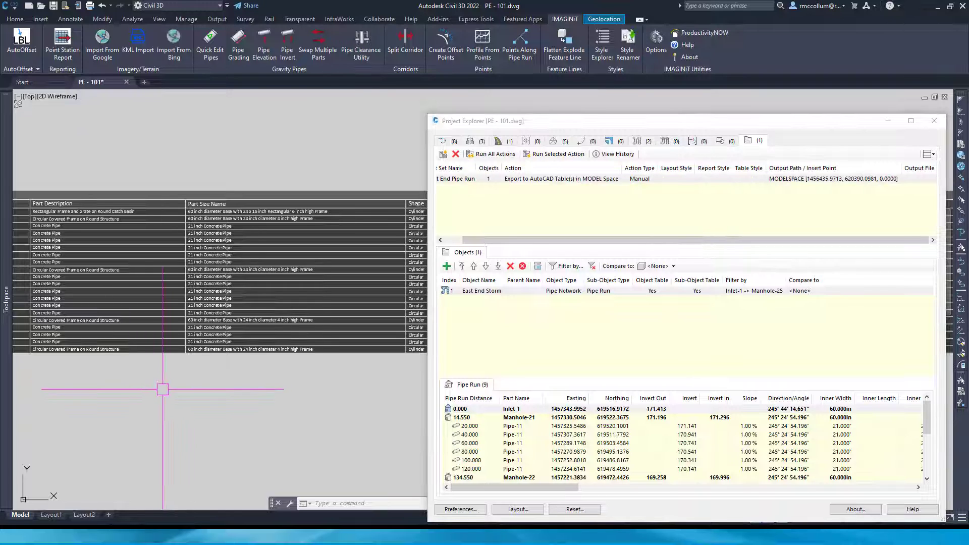
{"action": "left_click", "coordinate": [172, 353]}
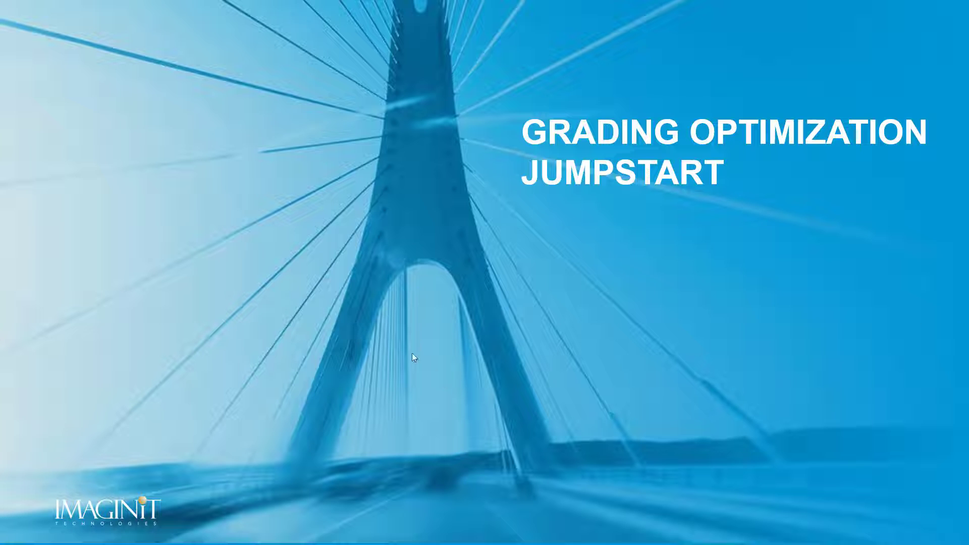
{"action": "left_click", "coordinate": [441, 353]}
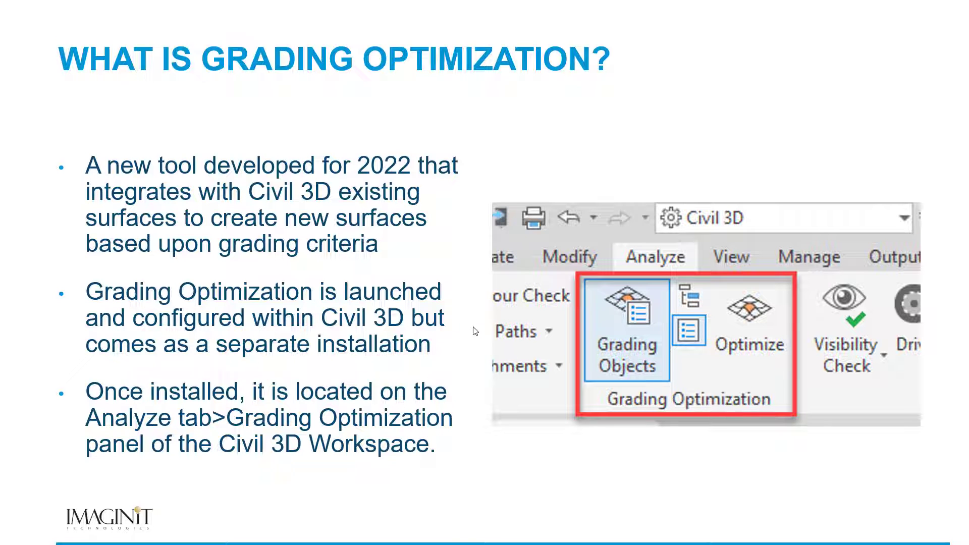
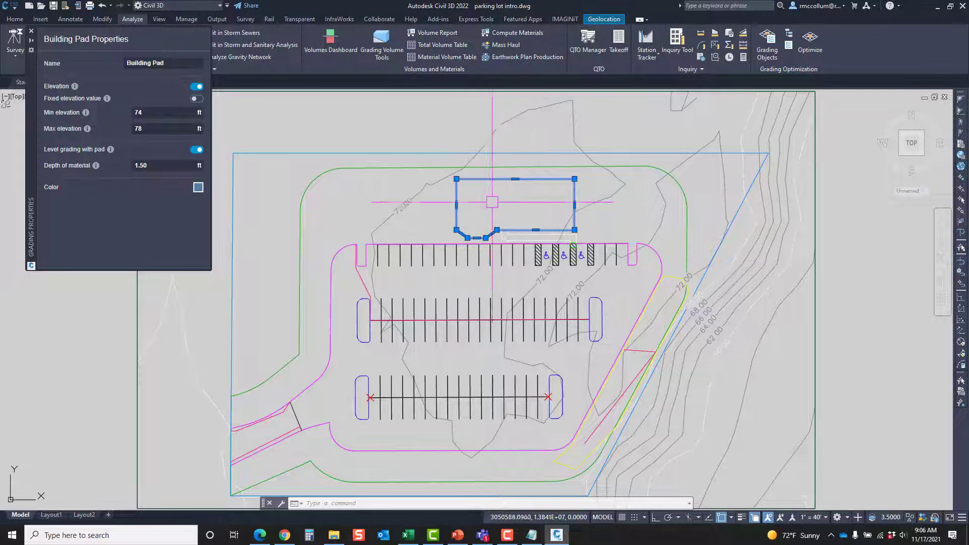
Review the grading properties of the Western Curb and the C-SITE-PARKING LOT - 3 zone in the parking lot drawing
{"action": "key", "text": "Escape"}
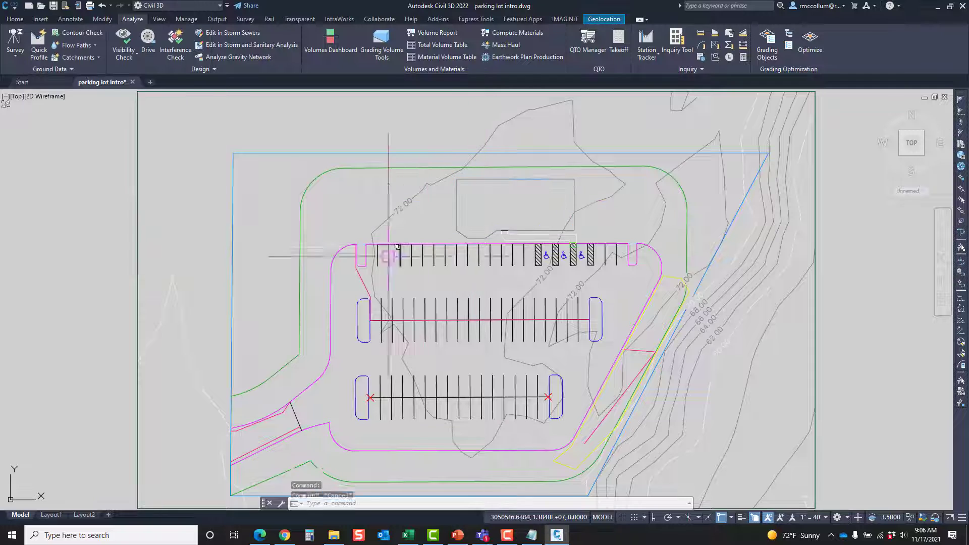
{"action": "scroll", "coordinate": [387, 257], "scroll_direction": "up", "scroll_amount": 4}
{"action": "left_click", "coordinate": [339, 266]}
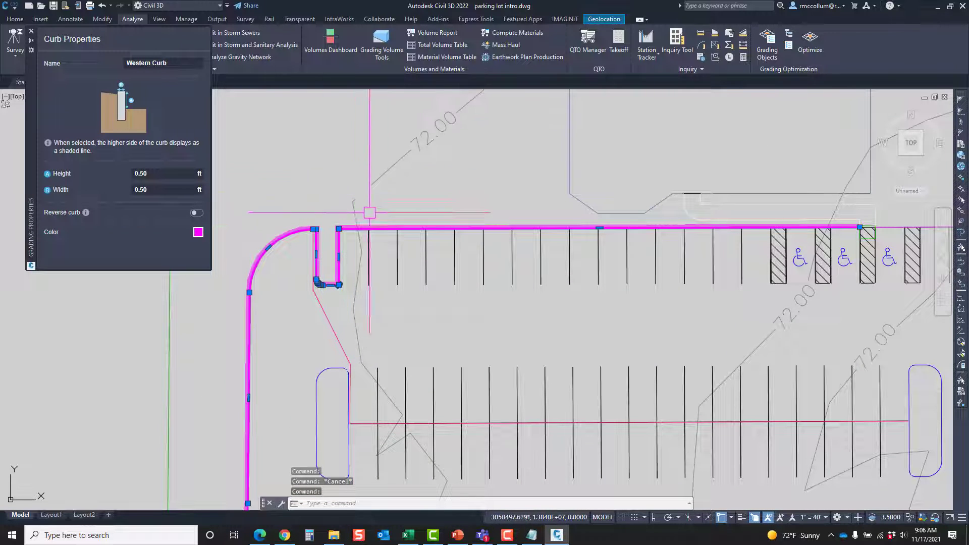
{"action": "key", "text": "Escape"}
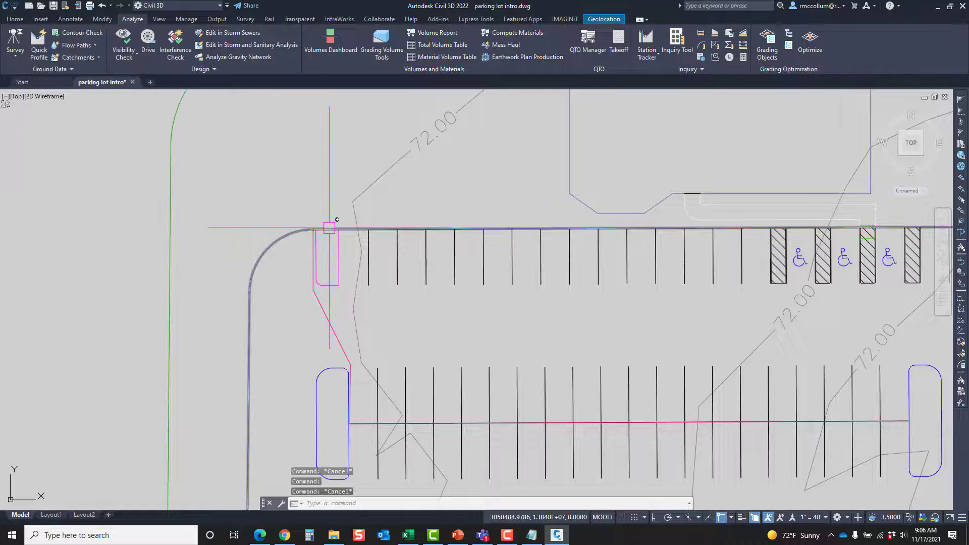
{"action": "left_click", "coordinate": [330, 227]}
{"action": "scroll", "coordinate": [468, 247], "scroll_direction": "down", "scroll_amount": 6}
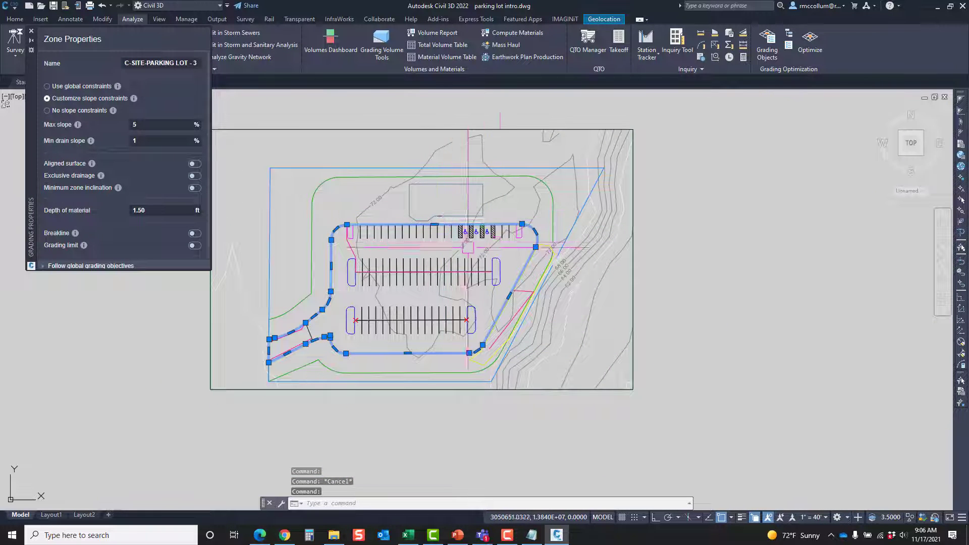
{"action": "key", "text": "Escape"}
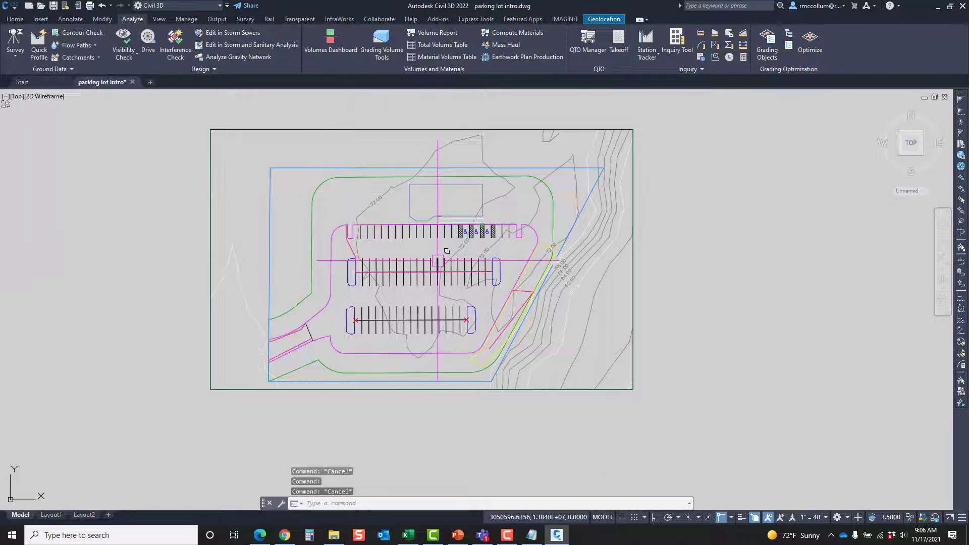
Review the grading properties of the C-PROP-BRNG - 2 zone and the C-PROP-BNDY - 1 property boundary
{"action": "left_click", "coordinate": [531, 196]}
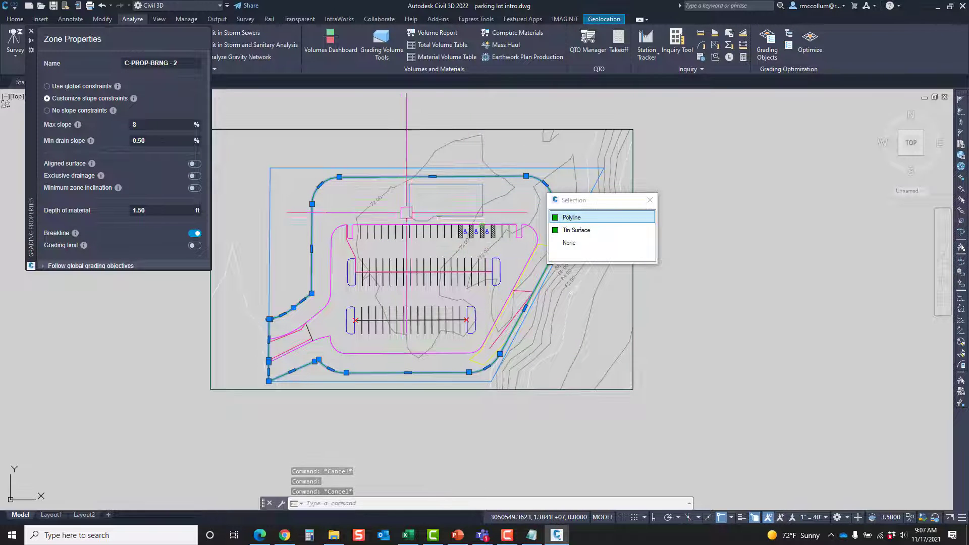
{"action": "key", "text": "Escape"}
{"action": "left_click", "coordinate": [532, 171]}
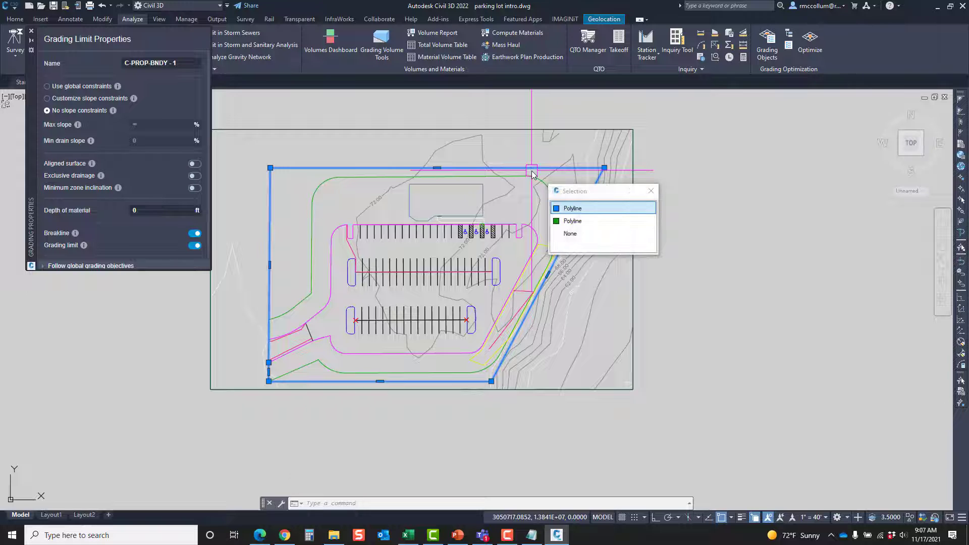
{"action": "key", "text": "Escape"}
{"action": "middle_click_drag", "start_coordinate": [519, 198], "coordinate": [526, 190]}
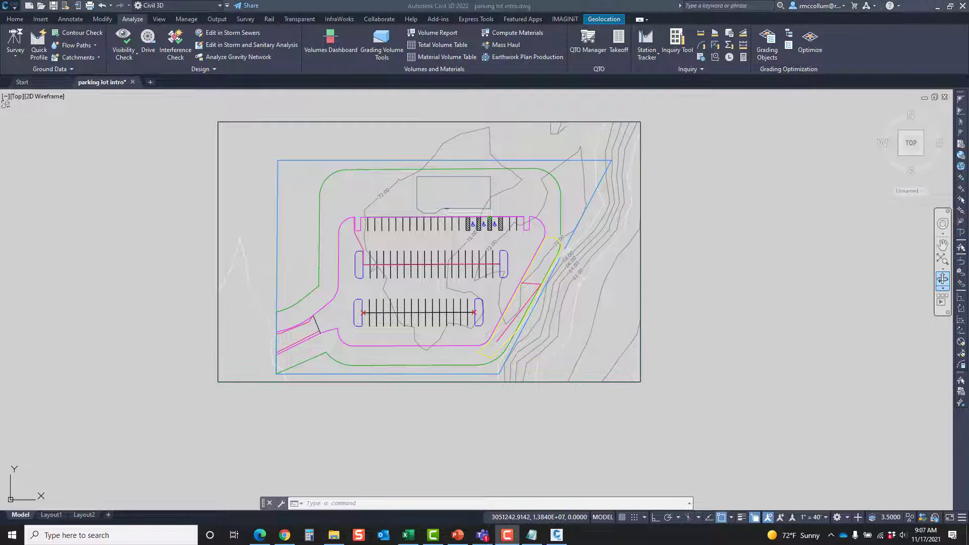
{"action": "left_click", "coordinate": [565, 194]}
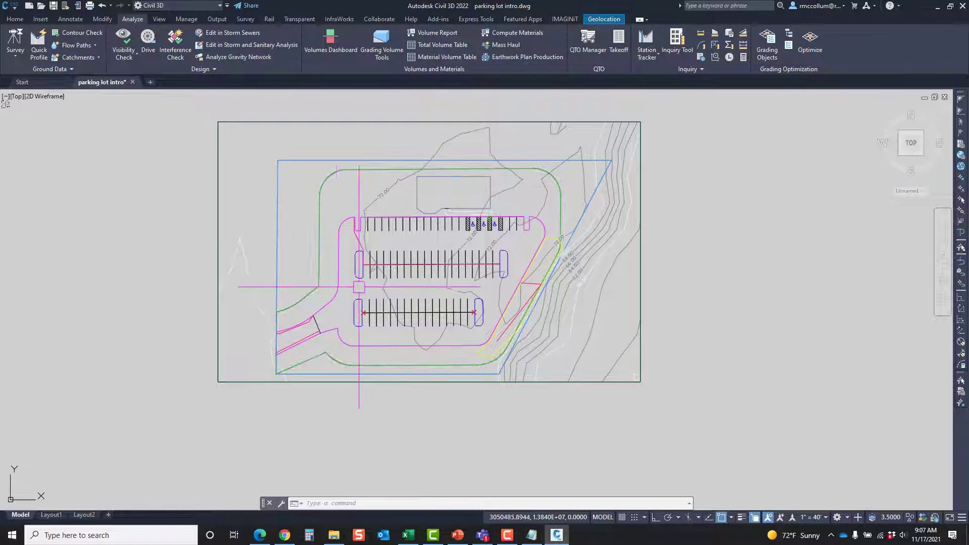
{"action": "mouse_move", "coordinate": [597, 329]}
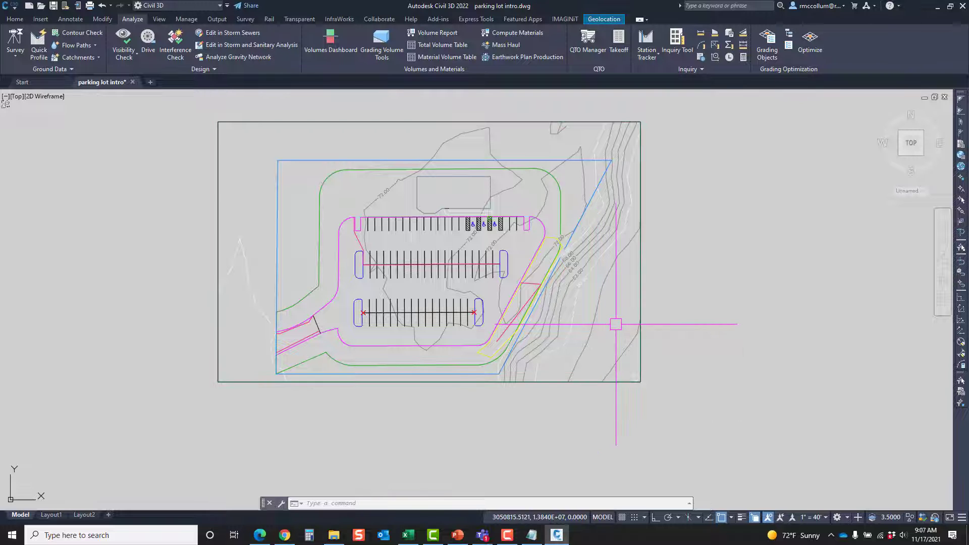
{"action": "scroll", "coordinate": [404, 371], "scroll_direction": "up", "scroll_amount": 2}
{"action": "middle_click_drag", "start_coordinate": [378, 353], "coordinate": [377, 398]}
{"action": "scroll", "coordinate": [376, 399], "scroll_direction": "down", "scroll_amount": 2}
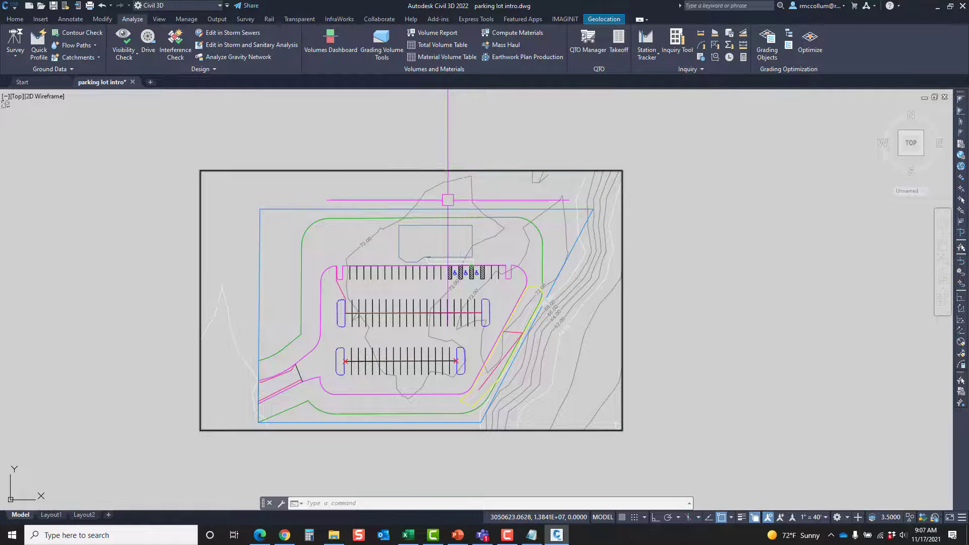
Inspect the Grading Limit Properties of the outer property boundary, close them and clear the selection
{"action": "mouse_move", "coordinate": [449, 197]}
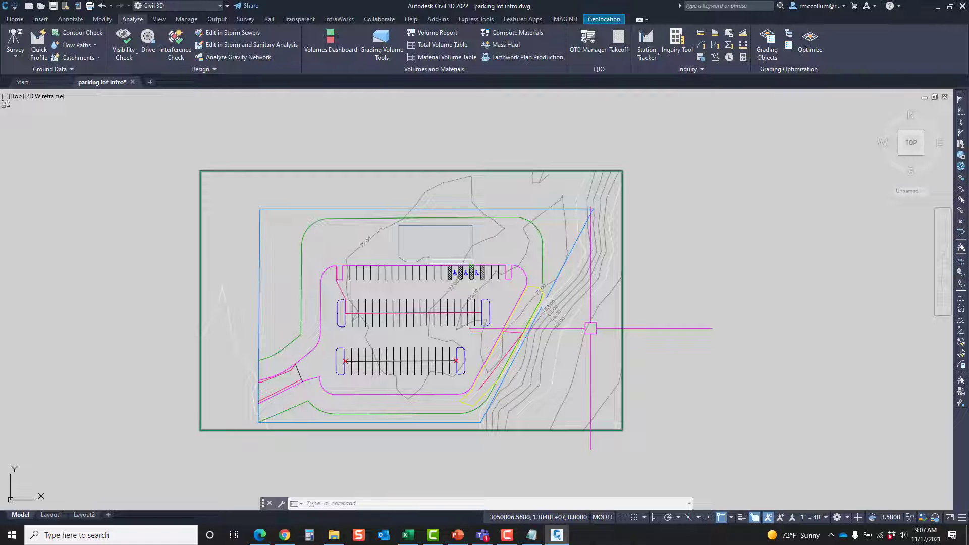
{"action": "left_click", "coordinate": [526, 209]}
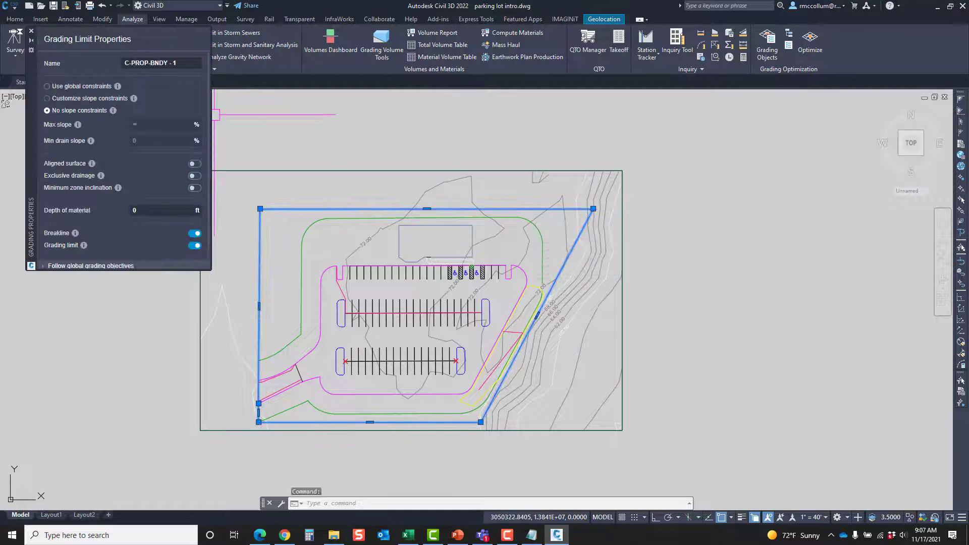
{"action": "left_click", "coordinate": [32, 32]}
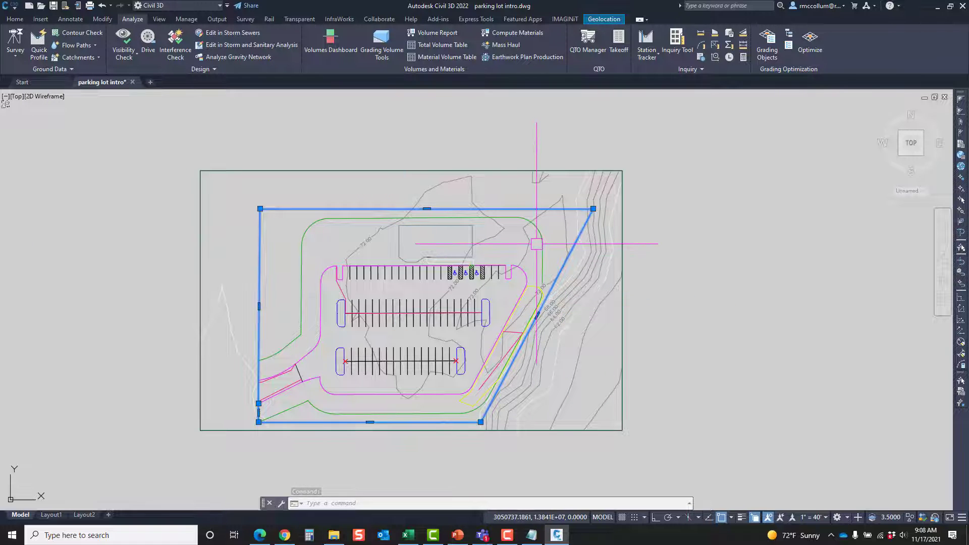
{"action": "scroll", "coordinate": [536, 244], "scroll_direction": "up", "scroll_amount": 2}
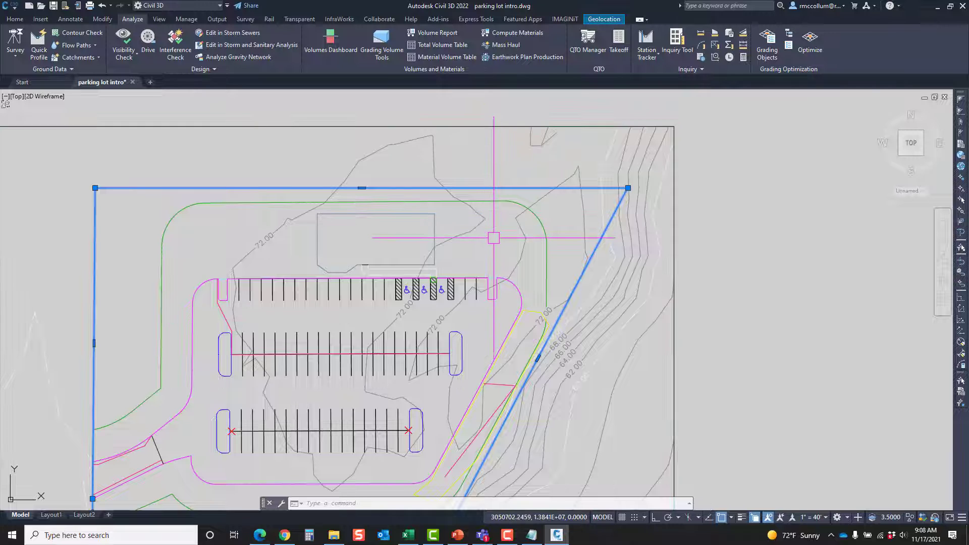
{"action": "key", "text": "Escape"}
Compare the slope constraints of the C-PROP-BRNG - 2 zone around the site with those of the parking lot zone
{"action": "middle_click_drag", "start_coordinate": [506, 223], "coordinate": [539, 187]}
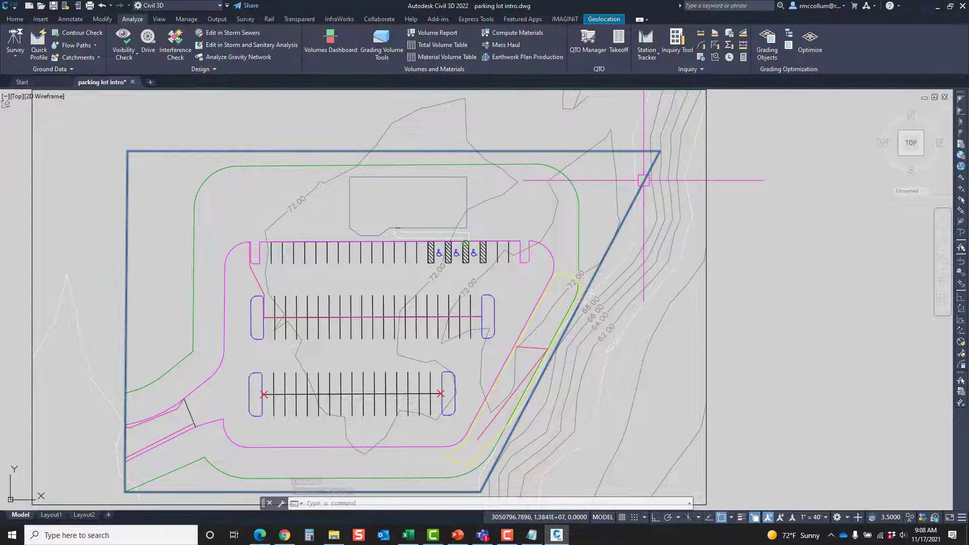
{"action": "left_click", "coordinate": [569, 185]}
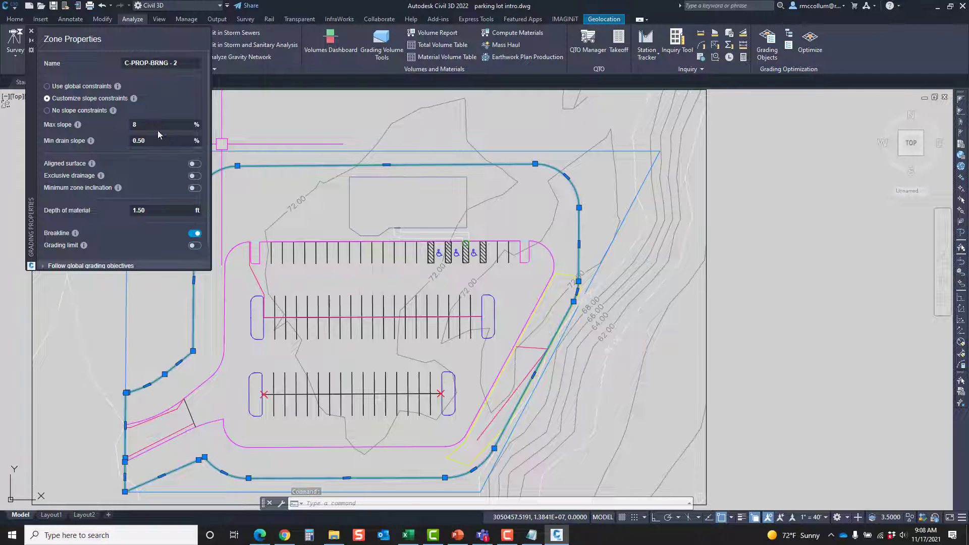
{"action": "key", "text": "Escape"}
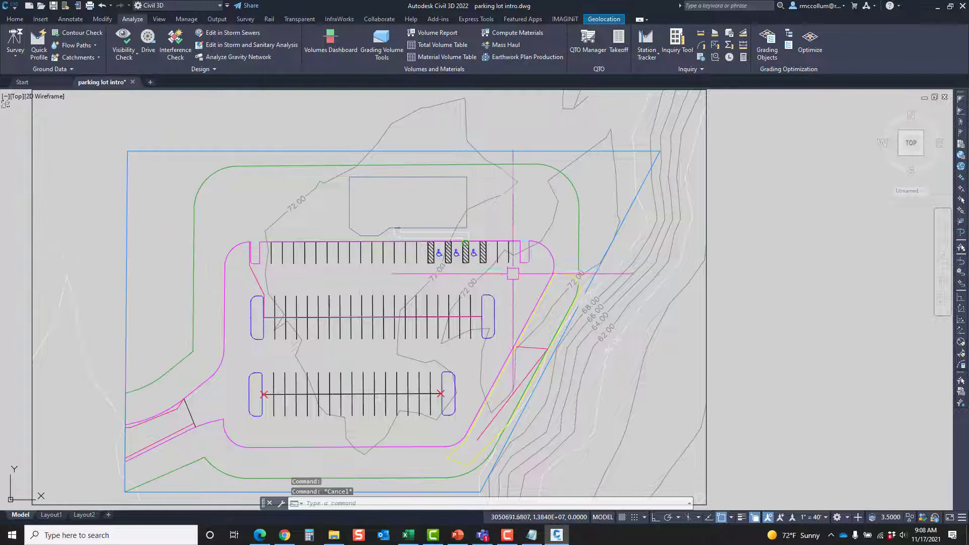
{"action": "scroll", "coordinate": [513, 273], "scroll_direction": "up", "scroll_amount": 4}
{"action": "left_click", "coordinate": [534, 227]}
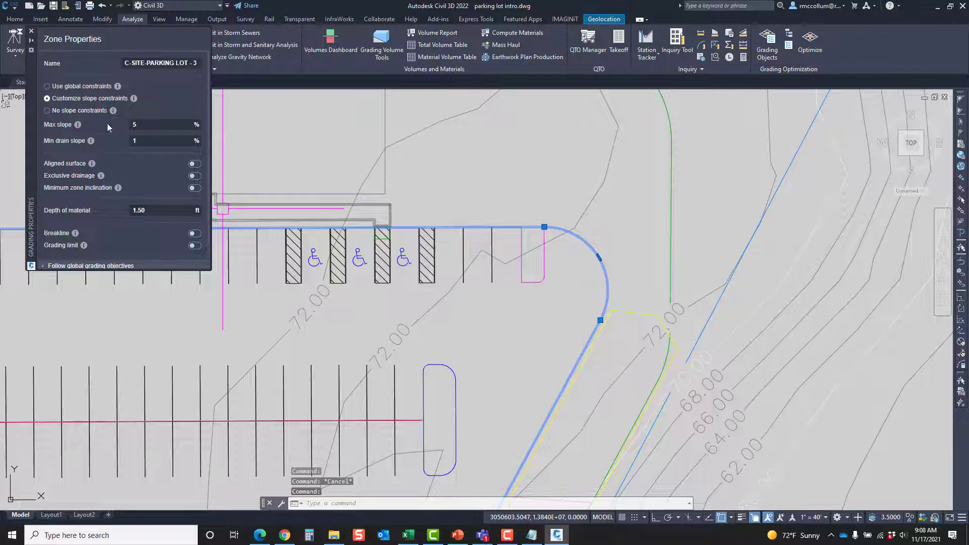
{"action": "left_click", "coordinate": [31, 33]}
{"action": "scroll", "coordinate": [454, 294], "scroll_direction": "down", "scroll_amount": 5}
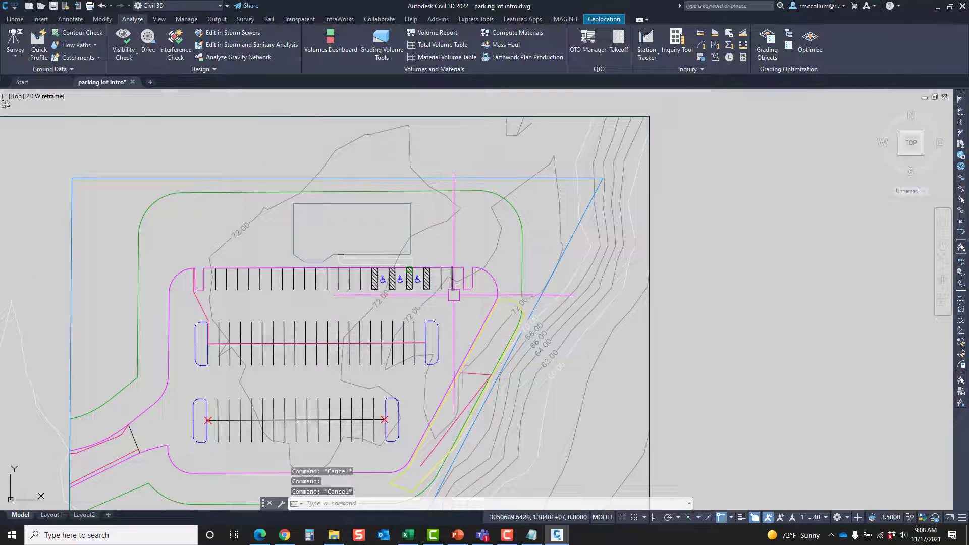
Open the Grading Objects Browser and hide the grading tool palette covering the drawing
{"action": "mouse_move", "coordinate": [462, 313]}
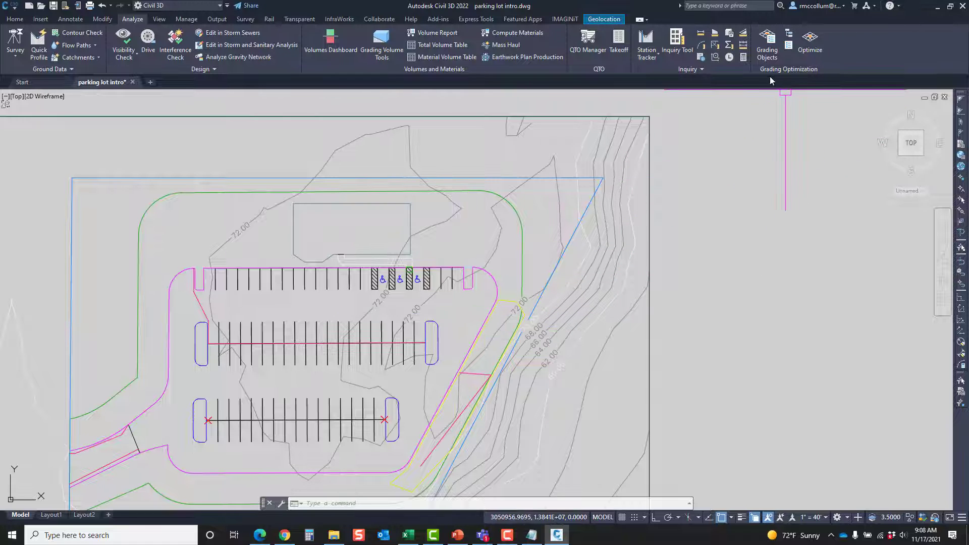
{"action": "left_click", "coordinate": [768, 45]}
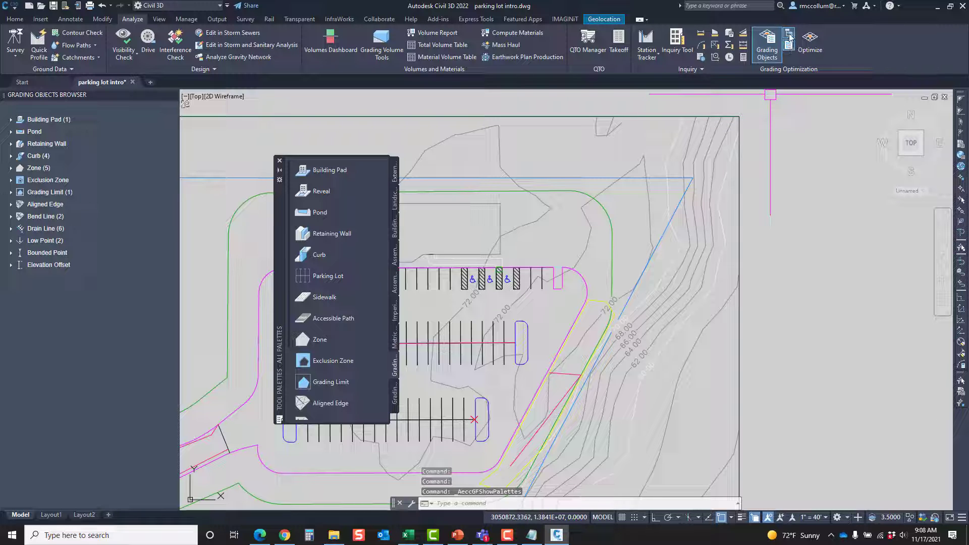
{"action": "left_click", "coordinate": [789, 46]}
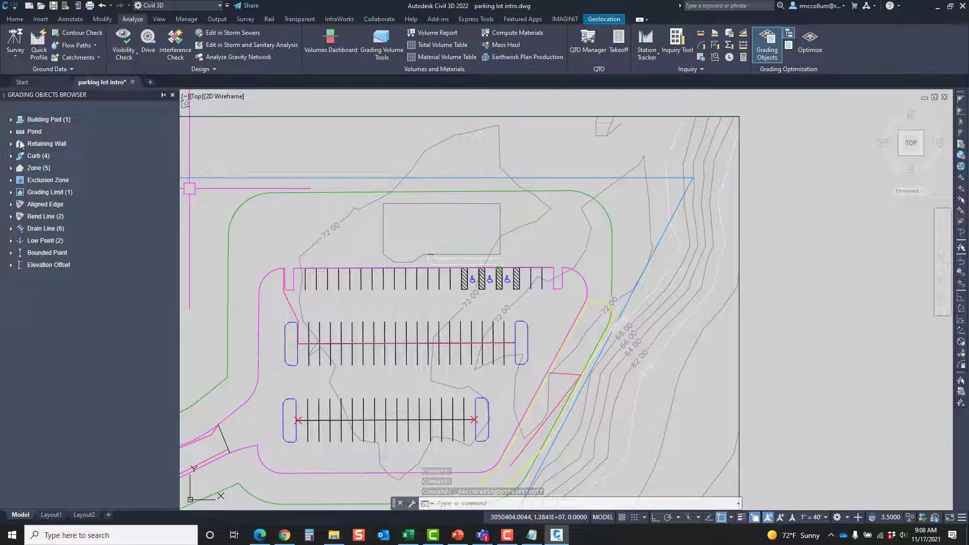
Find the Building Pad in the Grading Objects Browser, view its properties and close them
{"action": "left_click", "coordinate": [11, 120]}
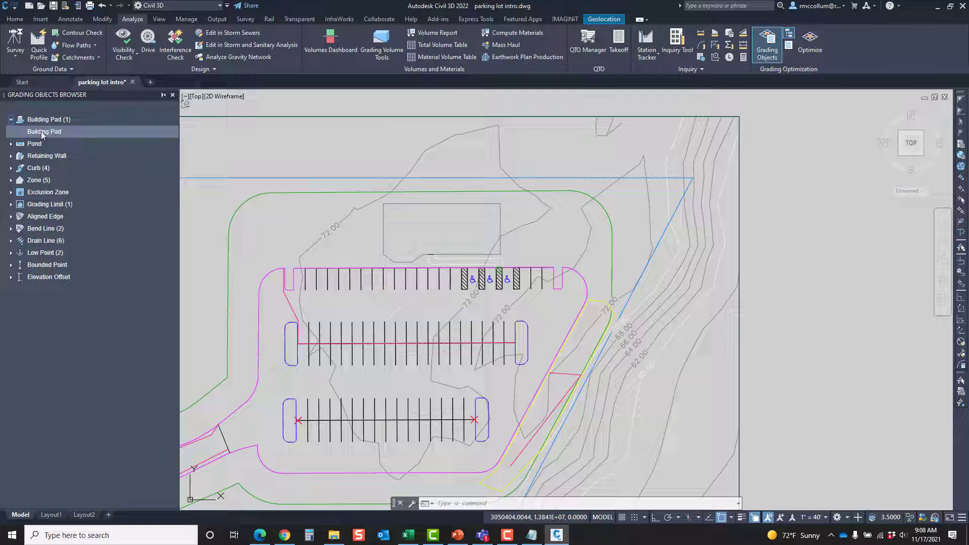
{"action": "left_click", "coordinate": [41, 132]}
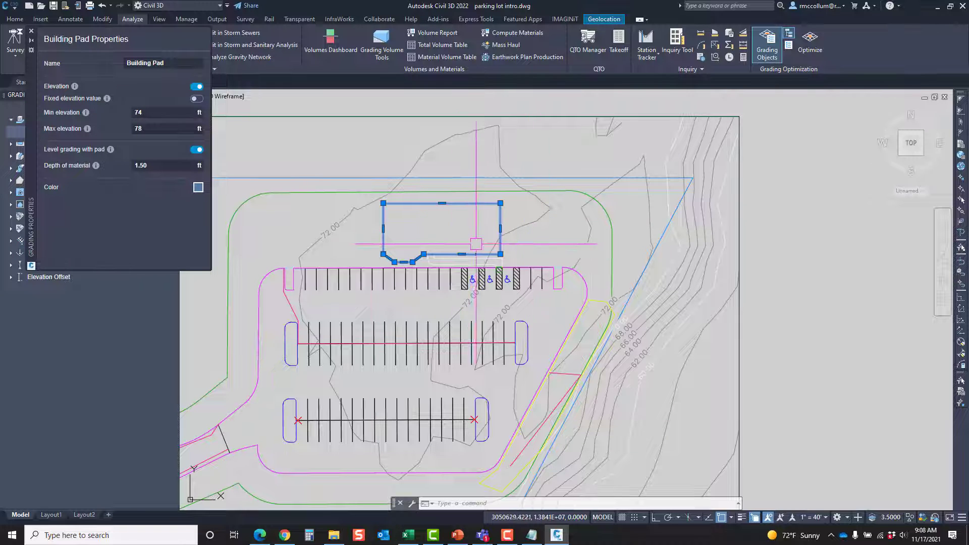
{"action": "left_click", "coordinate": [32, 32]}
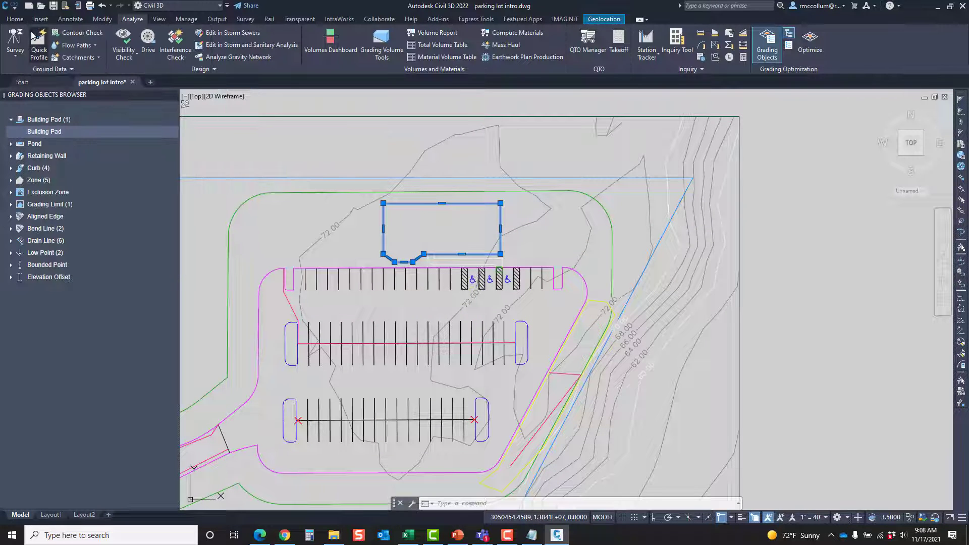
Expand the Zone group, move the properties palette clear of the browser, and review the sidewalk, ramp, area, parking lot and C-PROP-BRNG zones
{"action": "left_click", "coordinate": [11, 180]}
{"action": "left_click", "coordinate": [53, 193]}
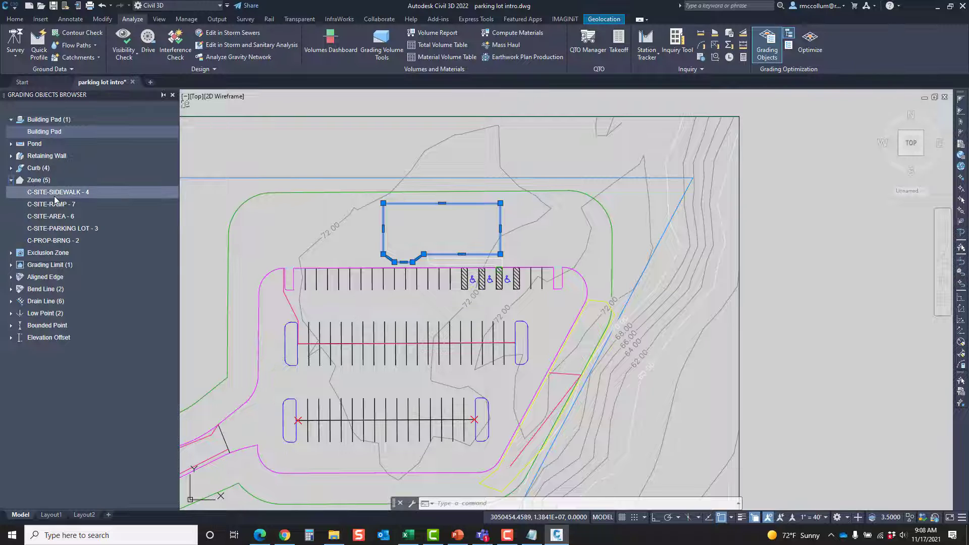
{"action": "left_click_drag", "start_coordinate": [36, 174], "coordinate": [211, 200]}
{"action": "left_click", "coordinate": [65, 204]}
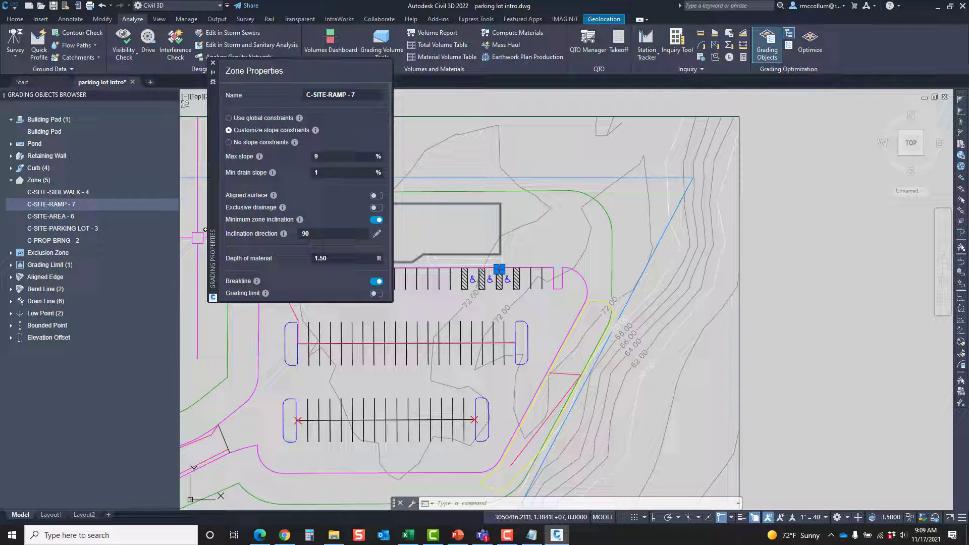
{"action": "left_click", "coordinate": [66, 216]}
{"action": "left_click", "coordinate": [69, 230]}
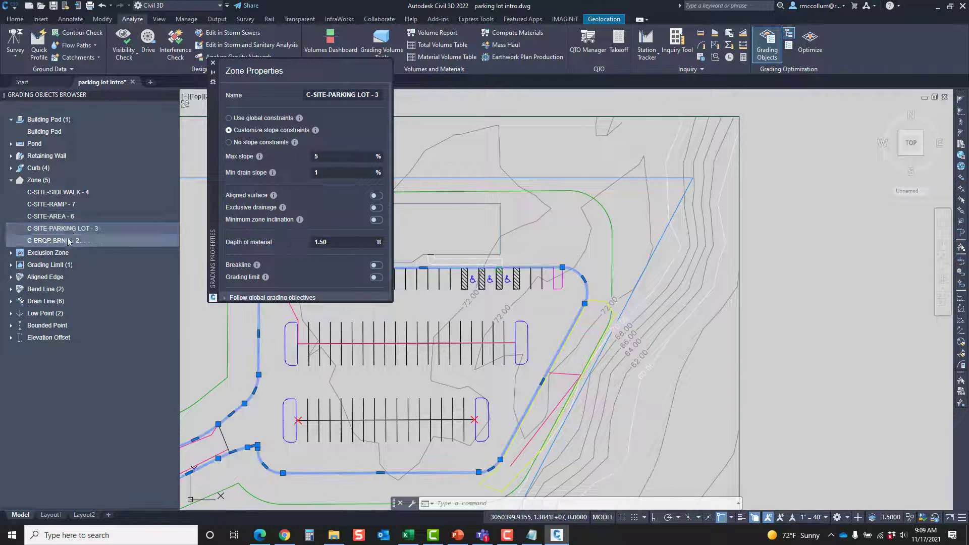
{"action": "left_click", "coordinate": [69, 241]}
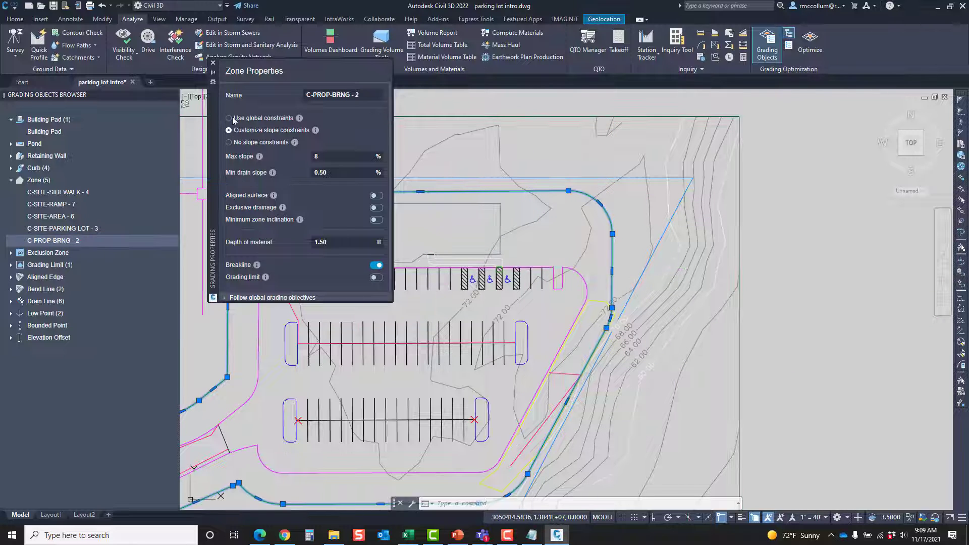
Expand the Bend Line group, view the properties of C-SITE-AREA - 3, close them and clear the selection
{"action": "left_click", "coordinate": [11, 289]}
{"action": "left_click", "coordinate": [36, 302]}
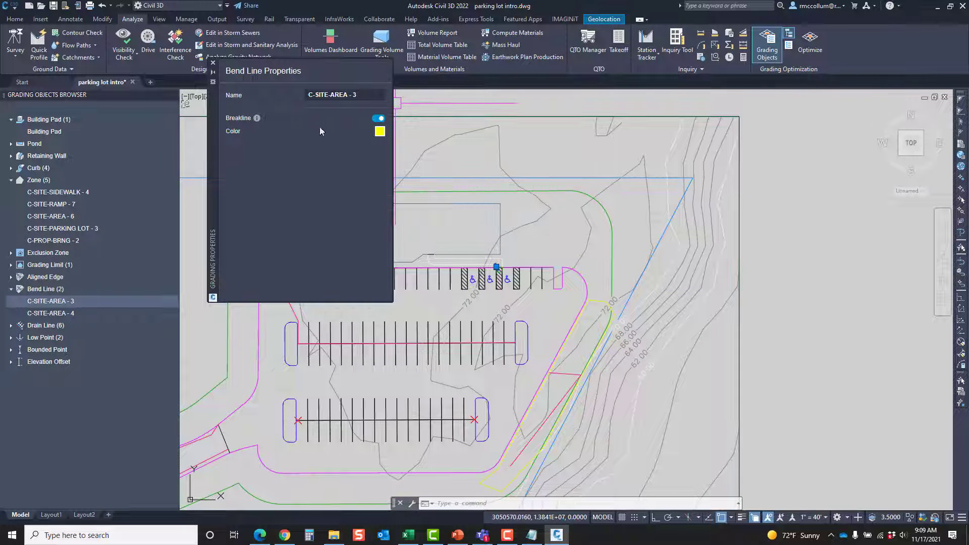
{"action": "left_click", "coordinate": [213, 64]}
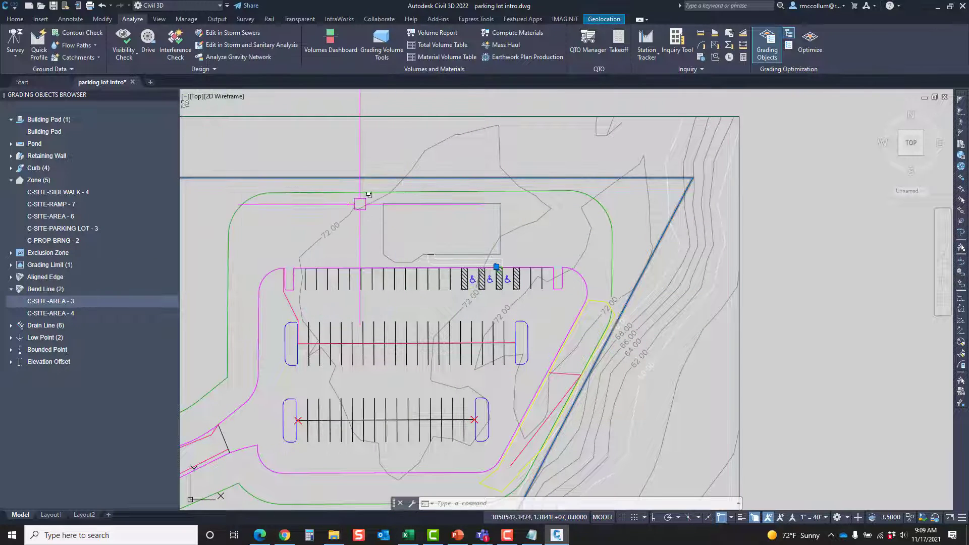
{"action": "key", "text": "Escape"}
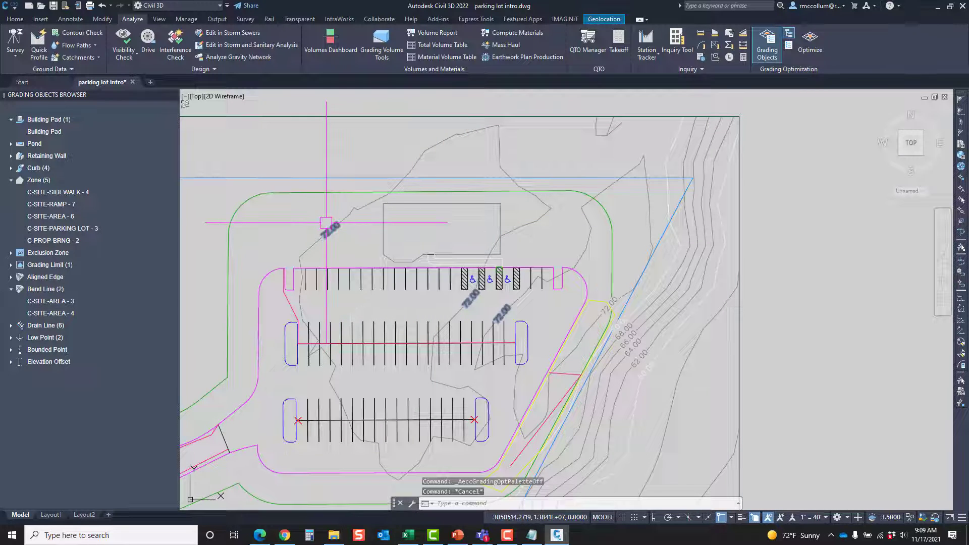
Show the grading tool palette again and look through its object tools down to Elevation Offset
{"action": "left_click", "coordinate": [789, 46]}
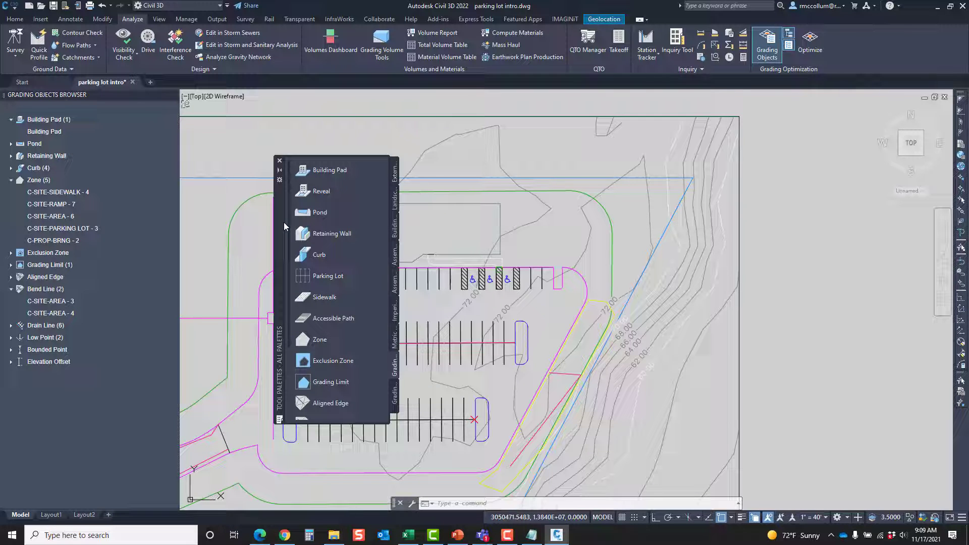
{"action": "scroll", "coordinate": [334, 212], "scroll_direction": "down", "scroll_amount": 1}
{"action": "scroll", "coordinate": [341, 182], "scroll_direction": "down", "scroll_amount": 1}
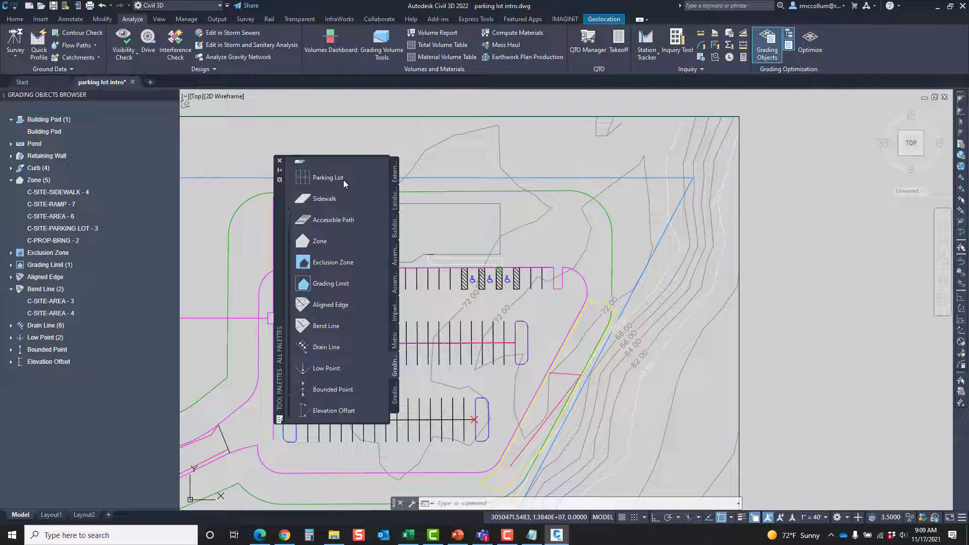
Look through the grading object tools from Building Pad to Low Point and move the tool palette clear of the parking lot
{"action": "scroll", "coordinate": [344, 179], "scroll_direction": "up", "scroll_amount": 3}
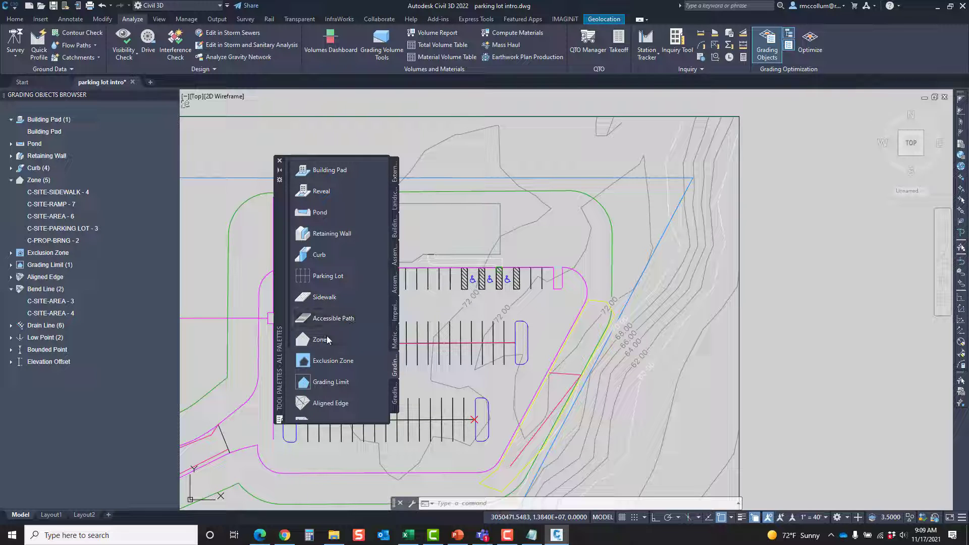
{"action": "scroll", "coordinate": [343, 341], "scroll_direction": "down", "scroll_amount": 3}
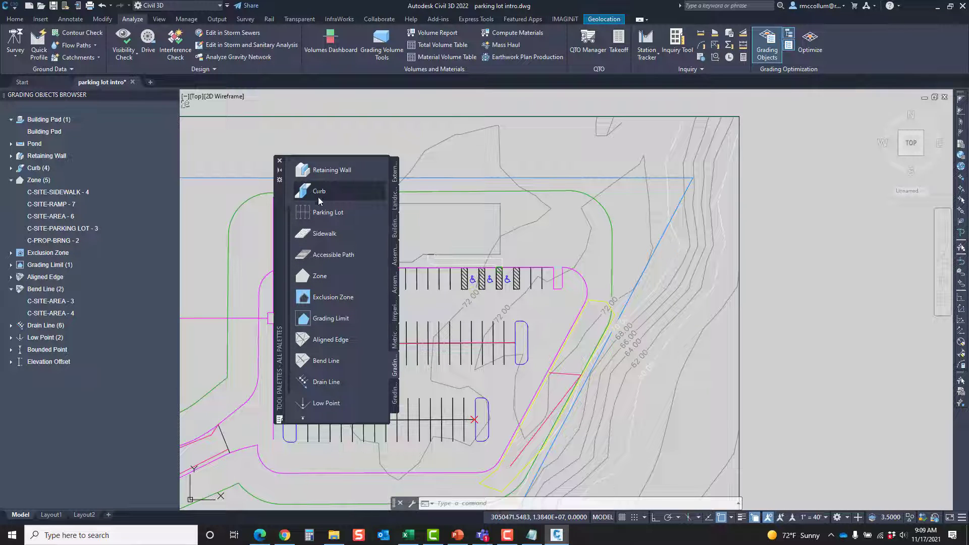
{"action": "left_click", "coordinate": [320, 276]}
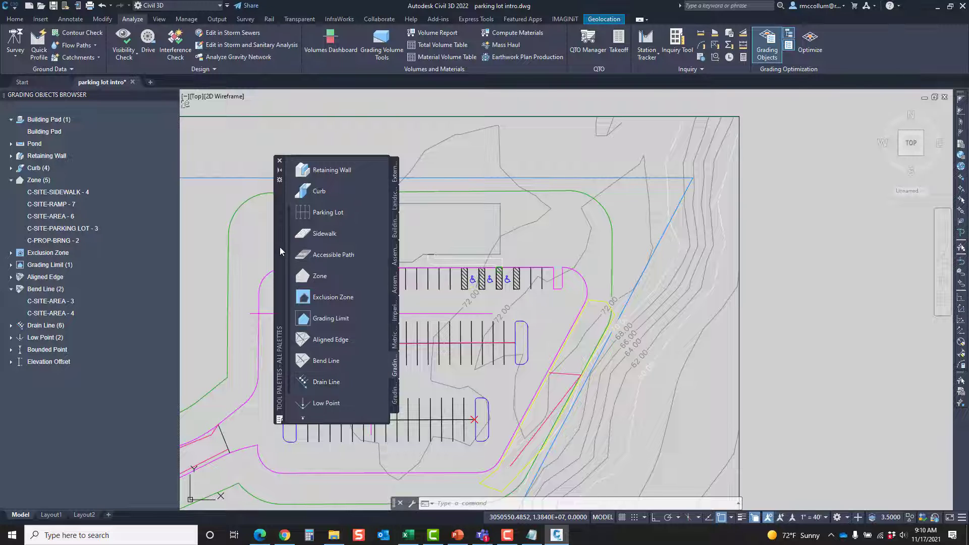
{"action": "left_click_drag", "start_coordinate": [279, 247], "coordinate": [728, 234]}
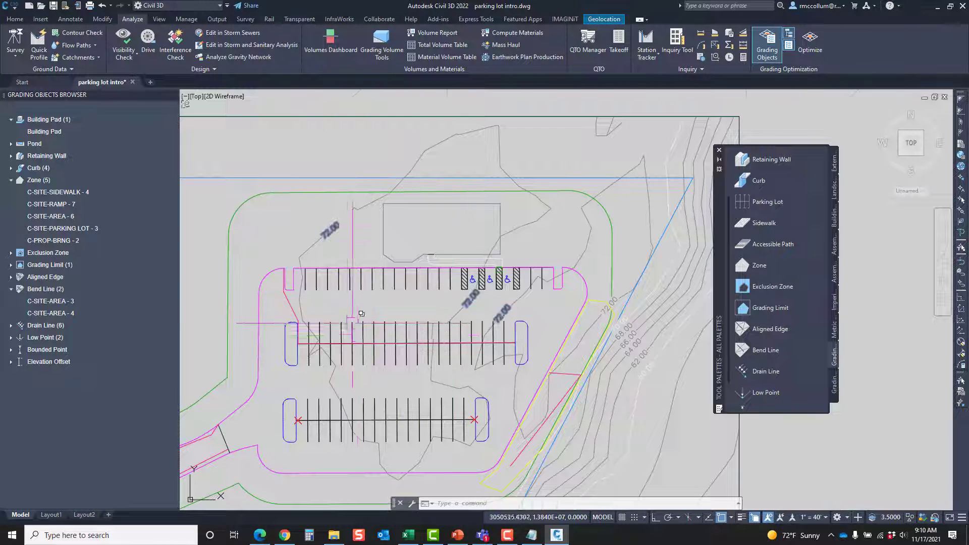
Examine the parking rows and their drain line, view the C-SITE-PARKING LOT - 3 zone properties, close them and clear the selection
{"action": "scroll", "coordinate": [342, 295], "scroll_direction": "up", "scroll_amount": 4}
{"action": "middle_click_drag", "start_coordinate": [340, 296], "coordinate": [460, 240]}
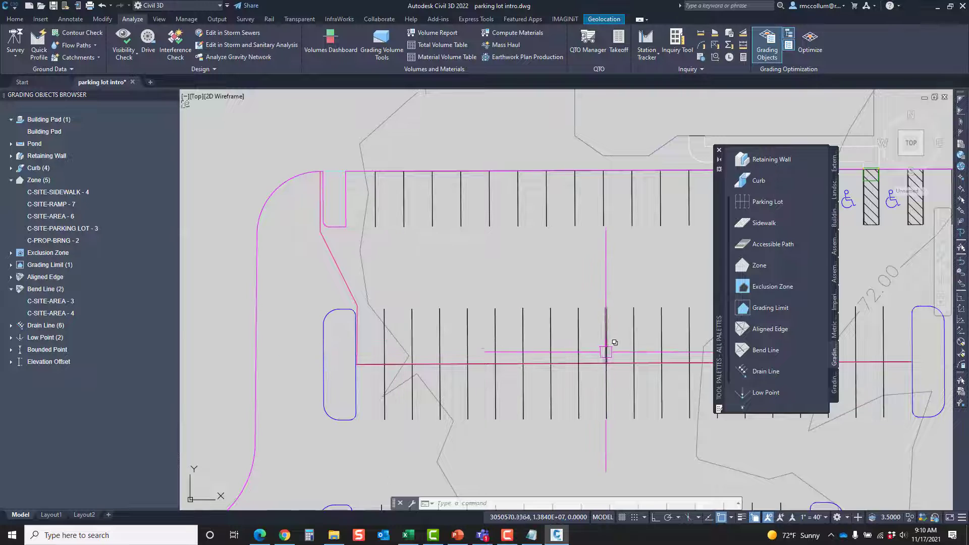
{"action": "middle_click_drag", "start_coordinate": [602, 349], "coordinate": [520, 341]}
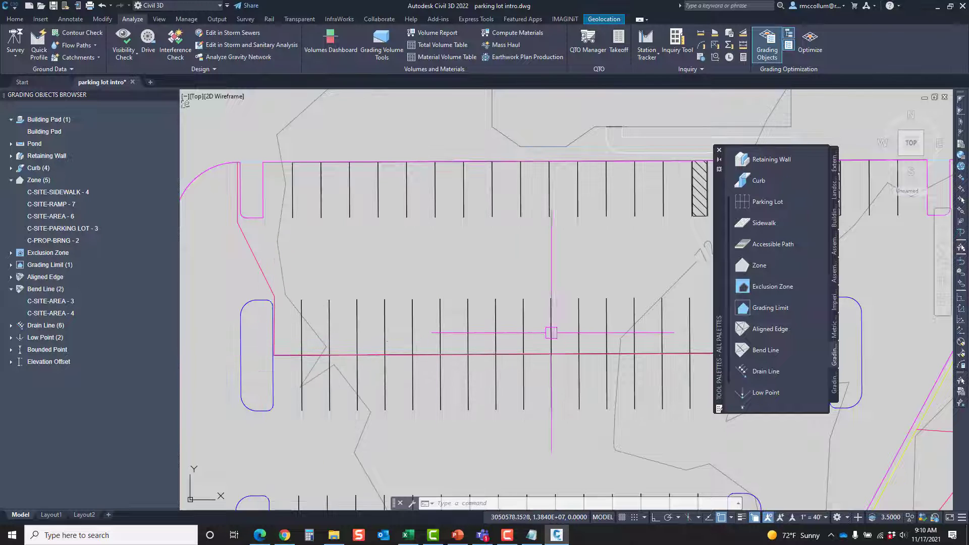
{"action": "middle_click_drag", "start_coordinate": [554, 329], "coordinate": [388, 268]}
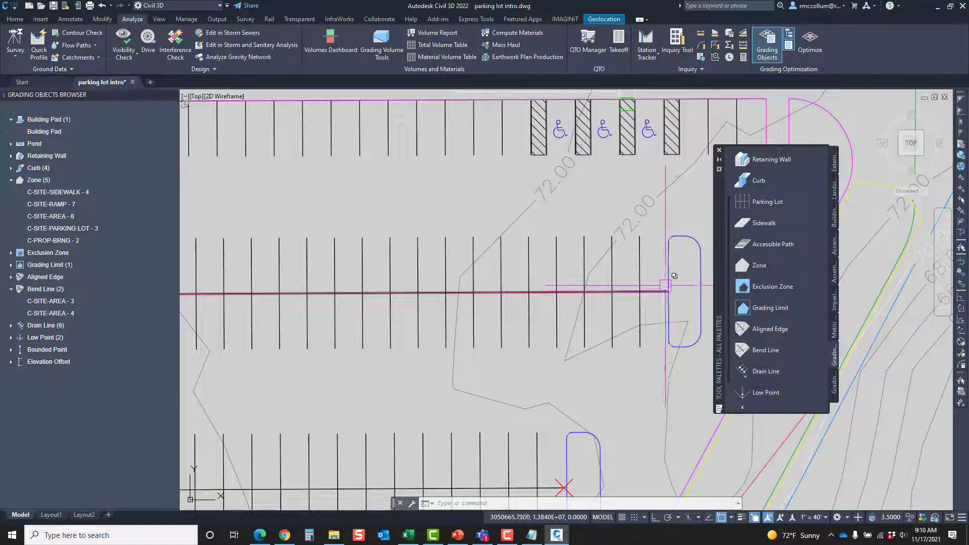
{"action": "scroll", "coordinate": [660, 292], "scroll_direction": "down", "scroll_amount": 2}
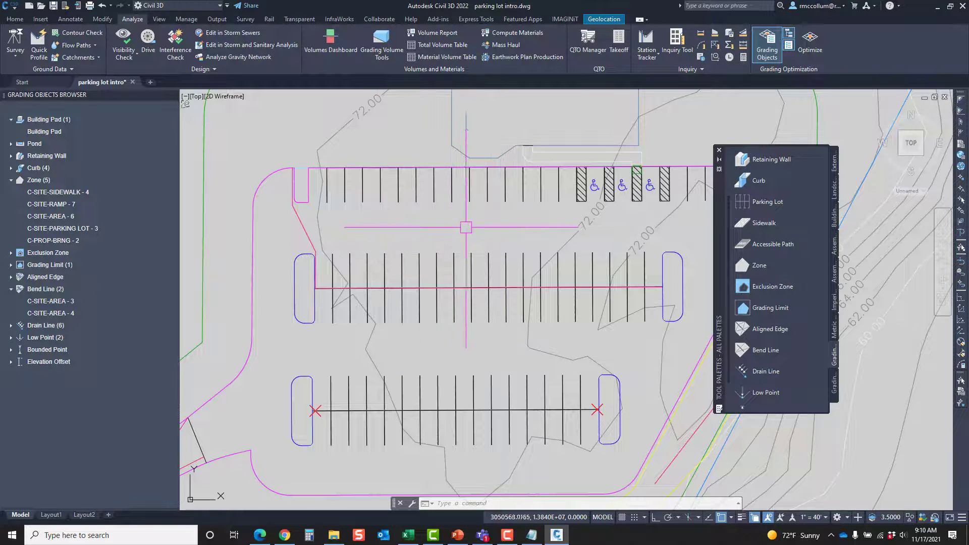
{"action": "scroll", "coordinate": [297, 163], "scroll_direction": "up", "scroll_amount": 2}
{"action": "left_click", "coordinate": [306, 177]}
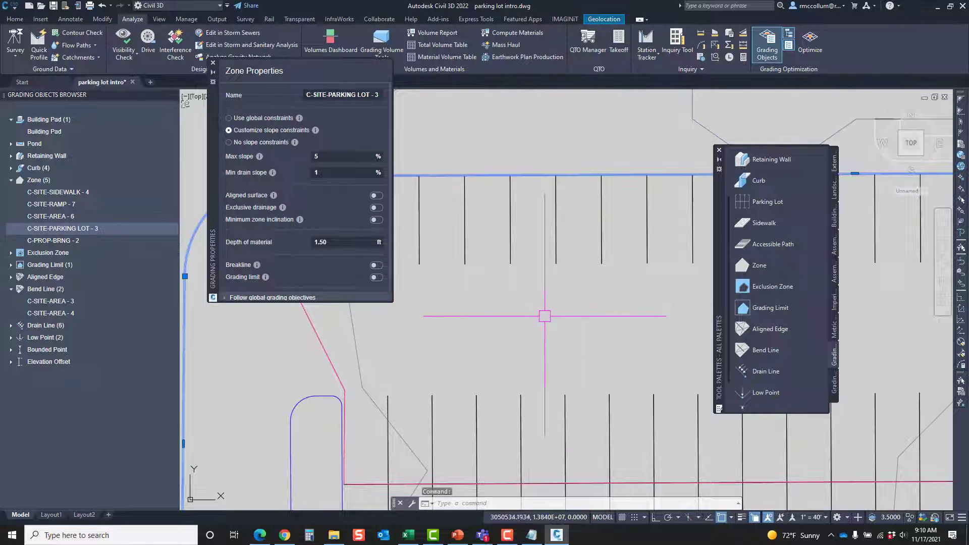
{"action": "left_click", "coordinate": [213, 63]}
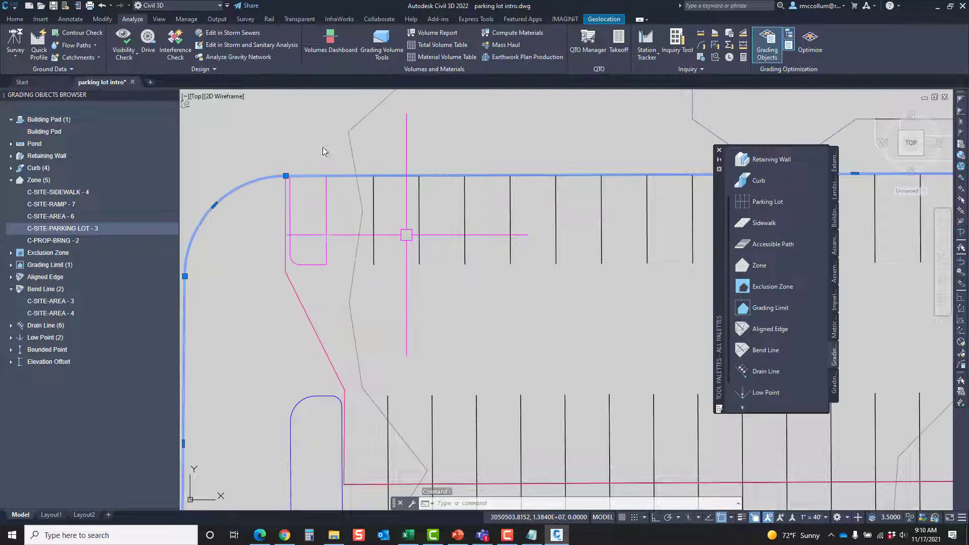
{"action": "scroll", "coordinate": [569, 383], "scroll_direction": "down", "scroll_amount": 5}
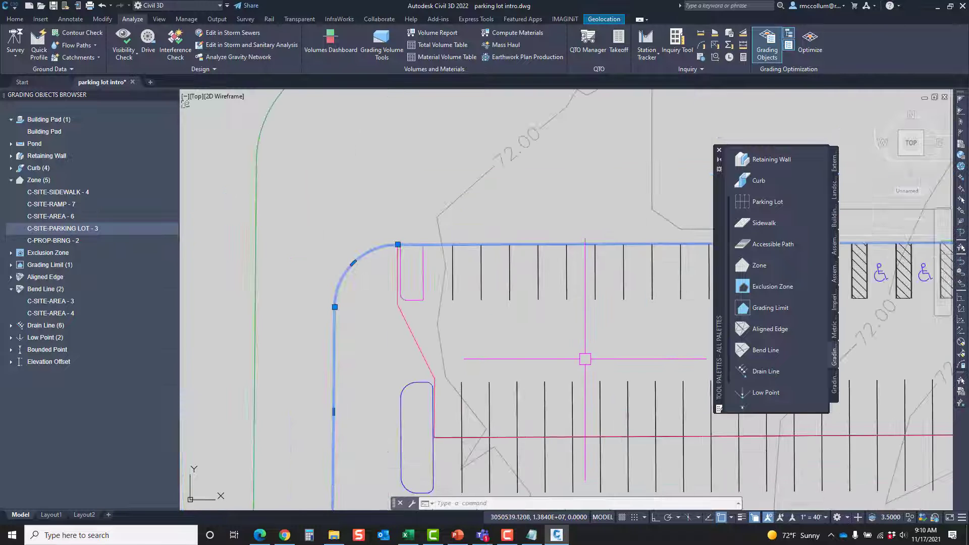
{"action": "scroll", "coordinate": [505, 368], "scroll_direction": "up", "scroll_amount": 3}
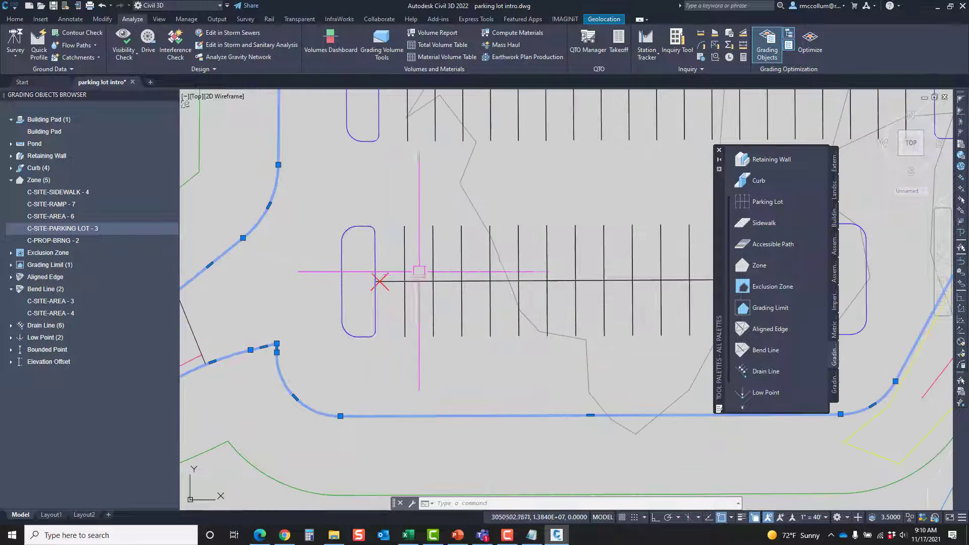
{"action": "scroll", "coordinate": [500, 335], "scroll_direction": "down", "scroll_amount": 2}
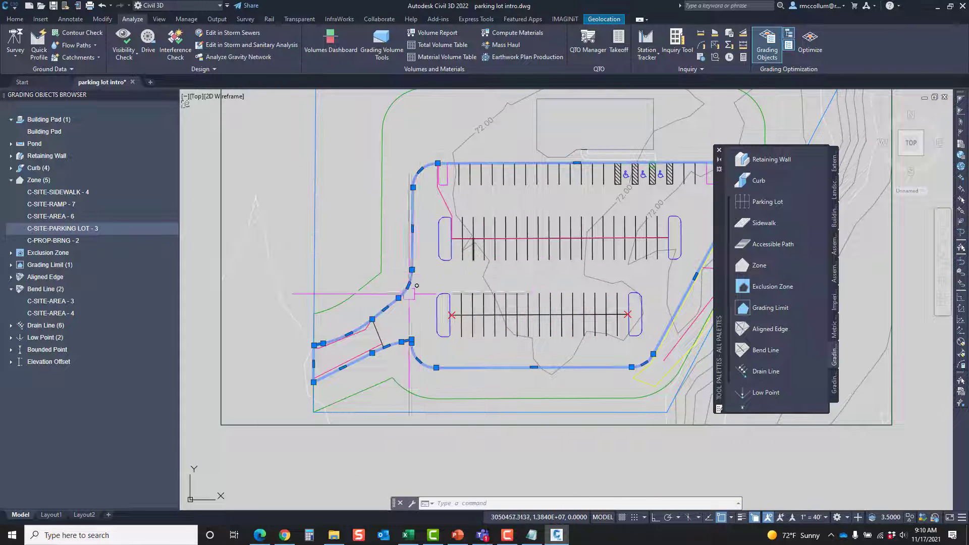
{"action": "key", "text": "Escape"}
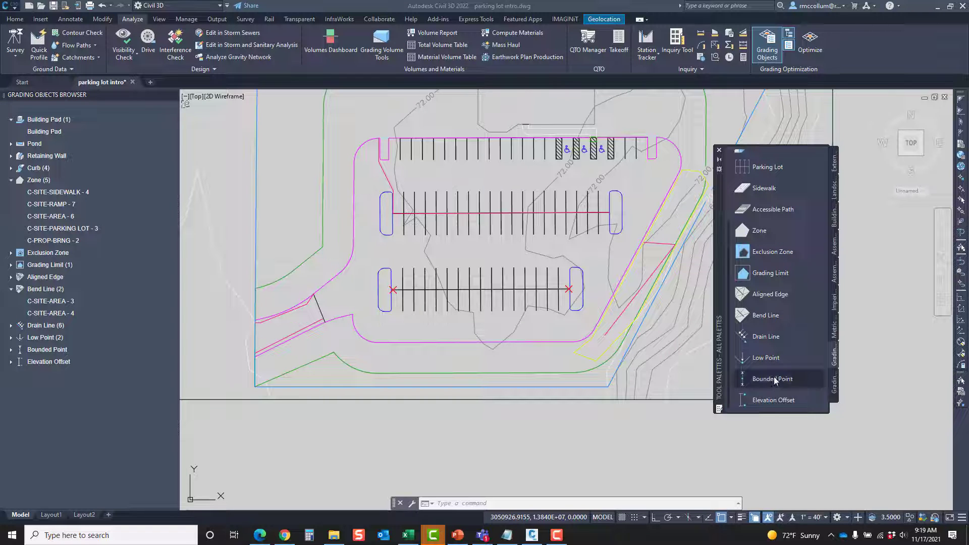
Check the two island polylines at the ends of the lower parking row and clear the selection
{"action": "scroll", "coordinate": [774, 377], "scroll_direction": "up", "scroll_amount": 3}
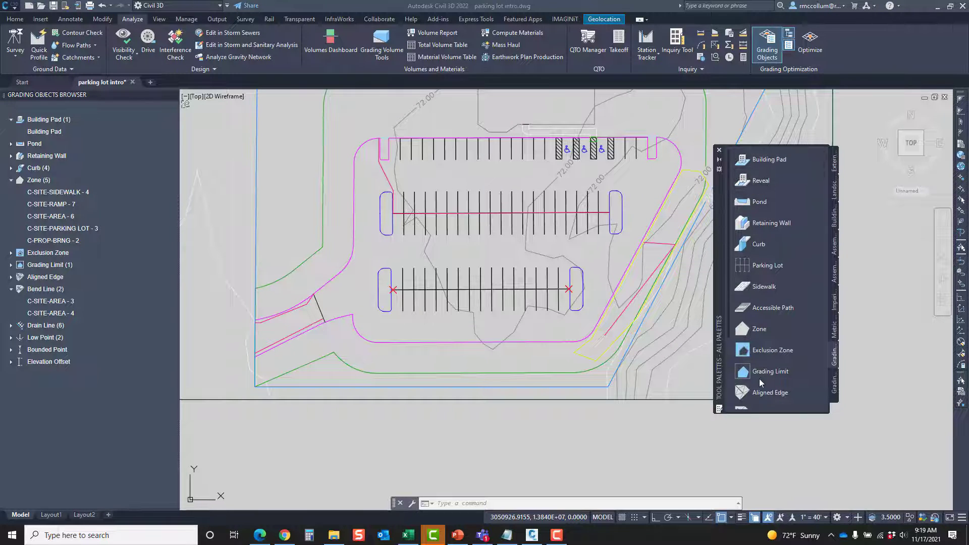
{"action": "left_click", "coordinate": [771, 223]}
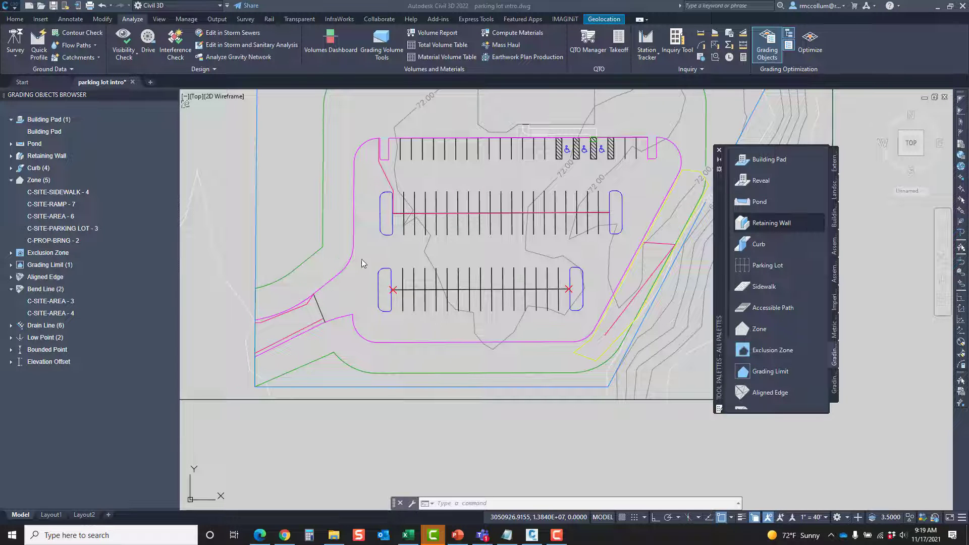
{"action": "left_click", "coordinate": [390, 311]}
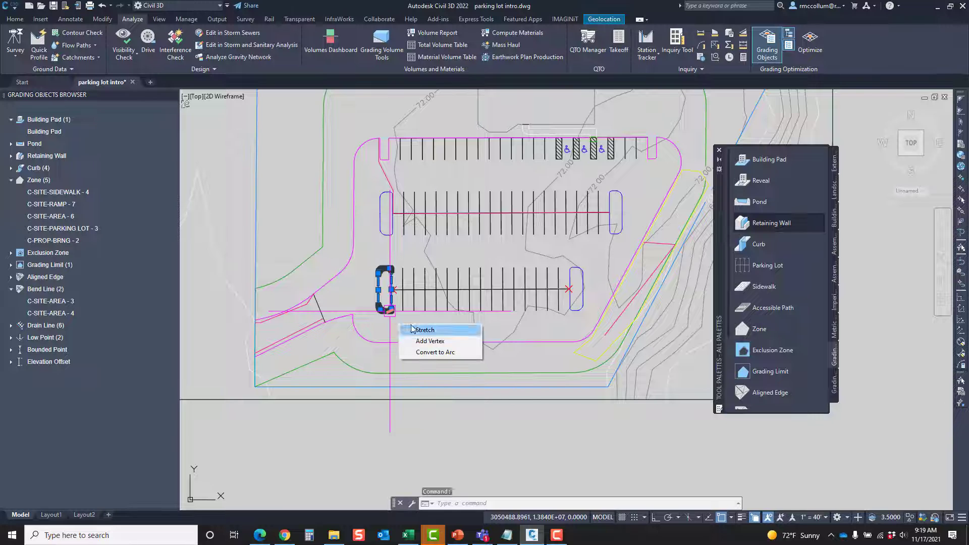
{"action": "left_click", "coordinate": [570, 271]}
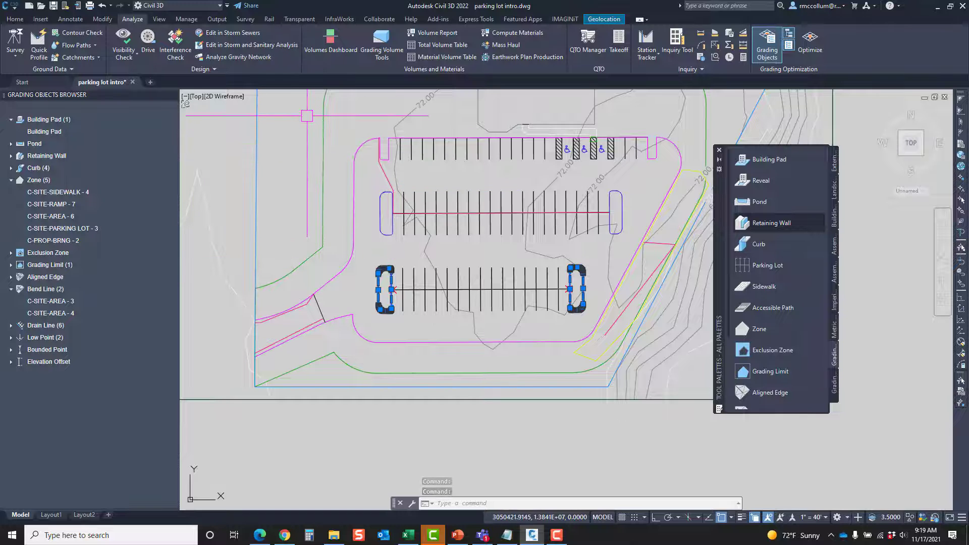
{"action": "key", "text": "Escape"}
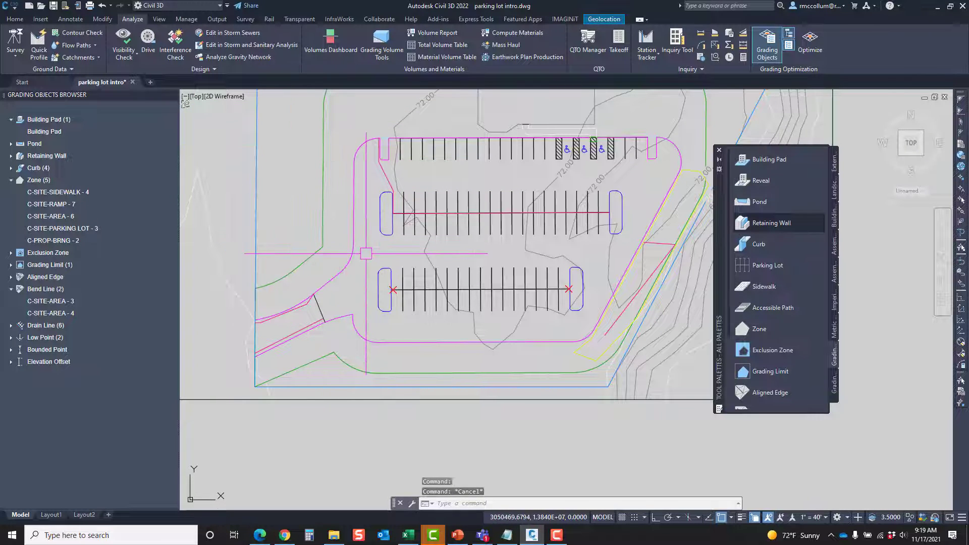
View the curb properties of the west island in the upper parking row, close them and clear the selection
{"action": "left_click", "coordinate": [385, 237]}
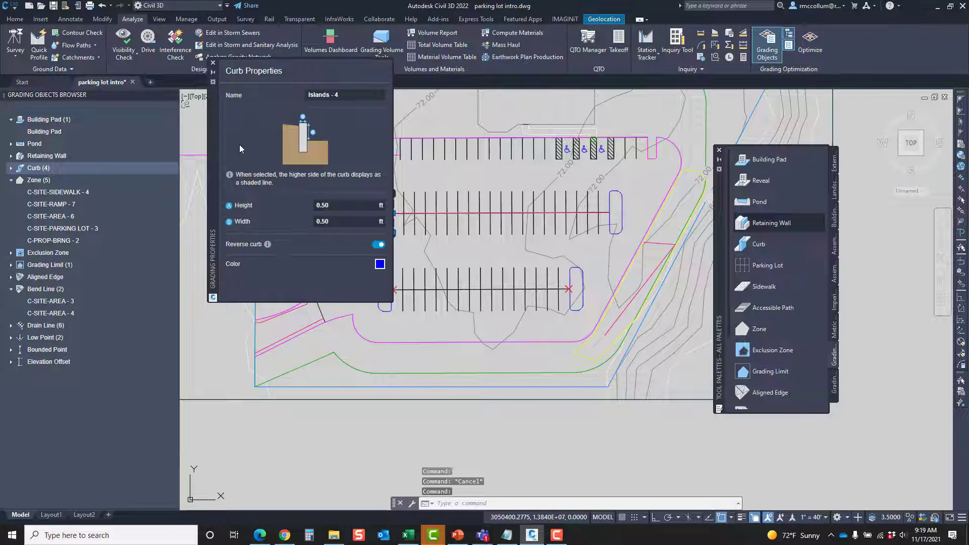
{"action": "left_click", "coordinate": [213, 64]}
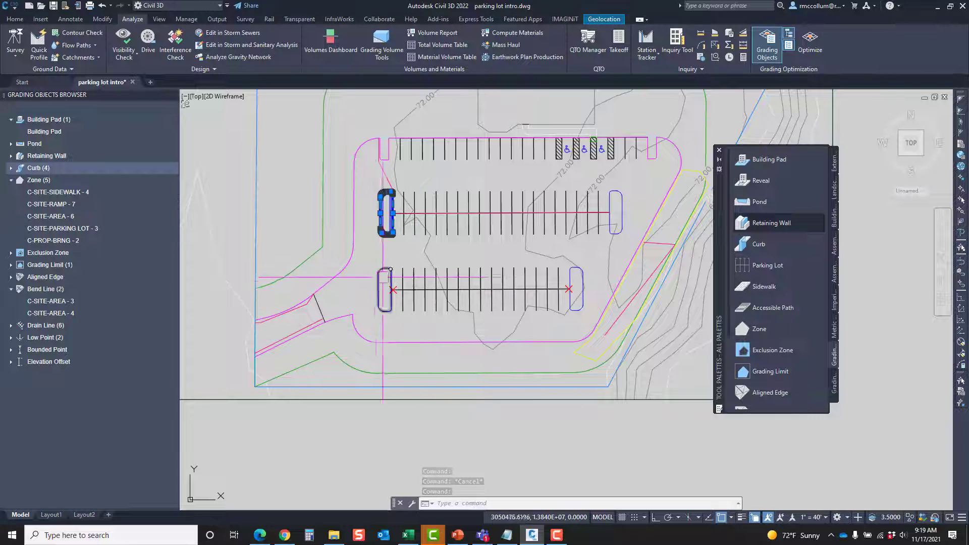
{"action": "key", "text": "Escape"}
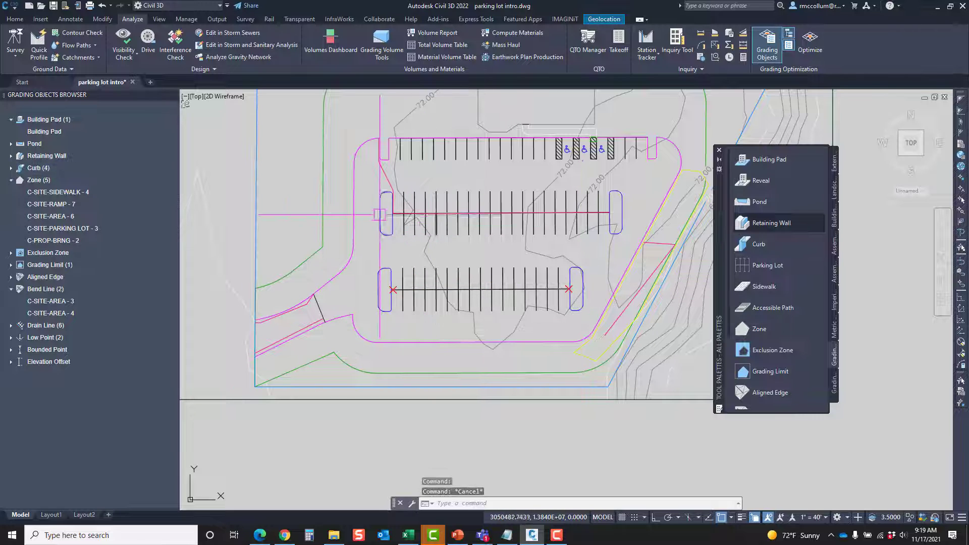
Set the Curb tool's default width and height to 0.50 ft each
{"action": "right_click", "coordinate": [772, 247]}
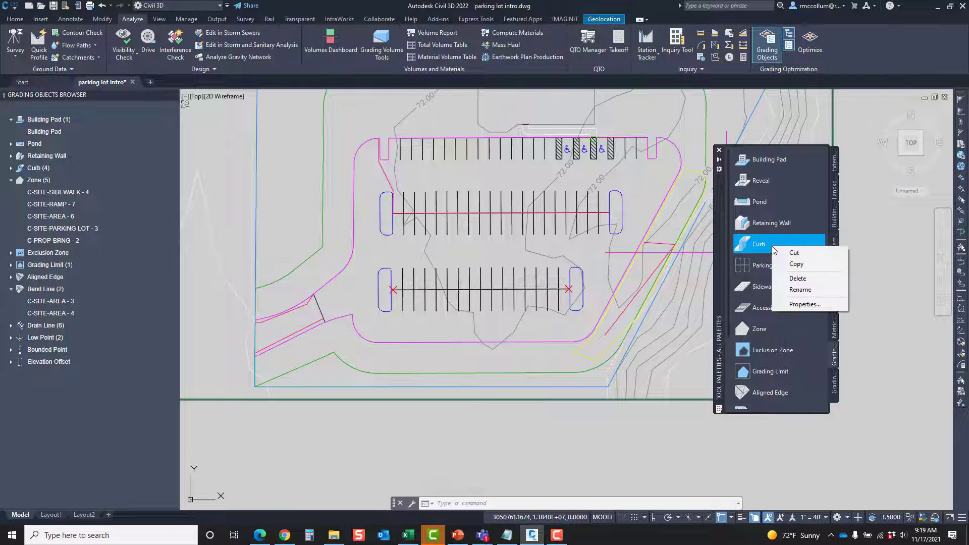
{"action": "left_click", "coordinate": [805, 305]}
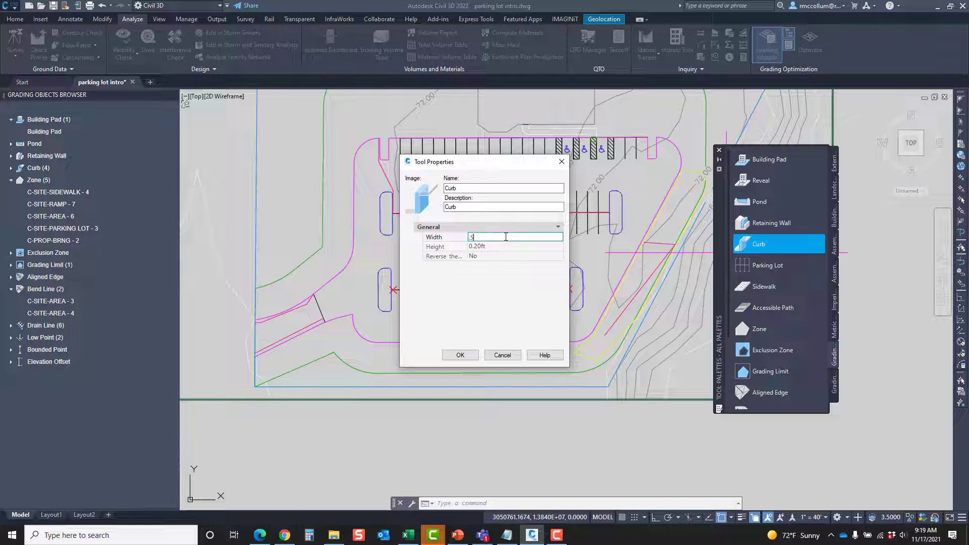
{"action": "left_click", "coordinate": [508, 246]}
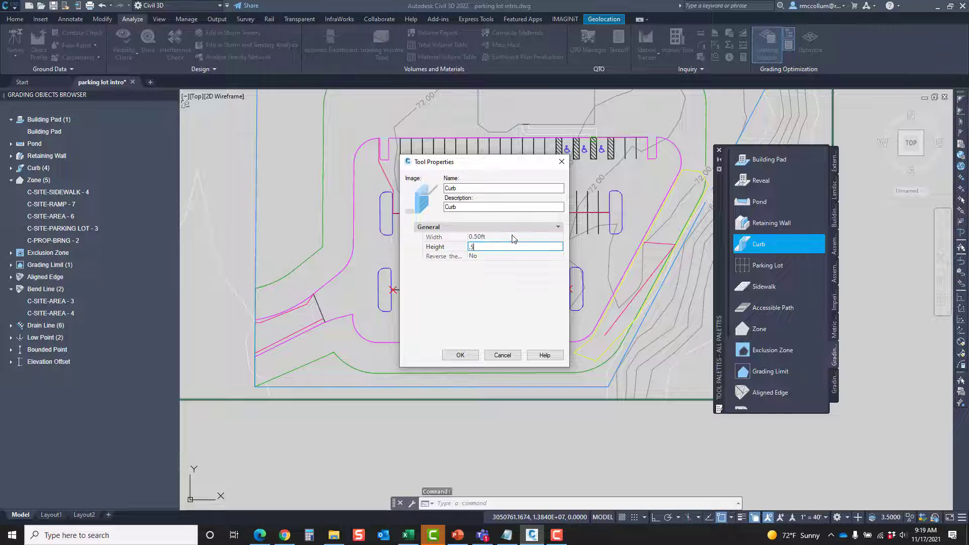
{"action": "left_click", "coordinate": [514, 237]}
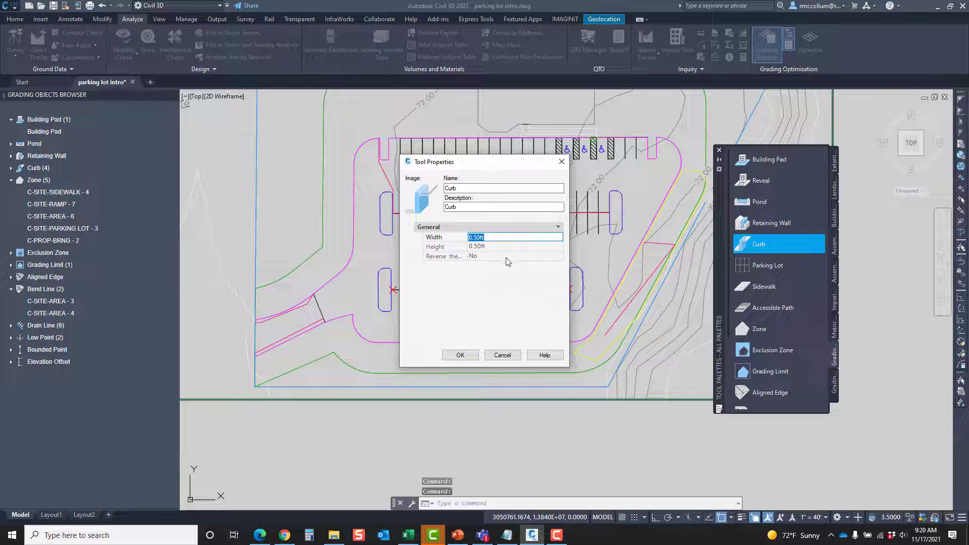
{"action": "left_click", "coordinate": [460, 356]}
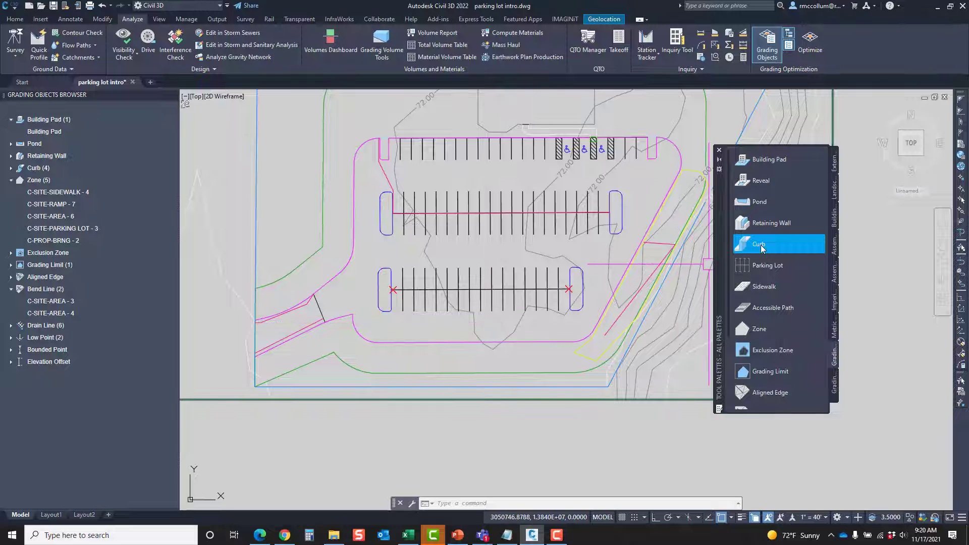
Assign the Curb grading object to both island polylines of the lower parking row, review their curb properties and close them
{"action": "left_click", "coordinate": [762, 245]}
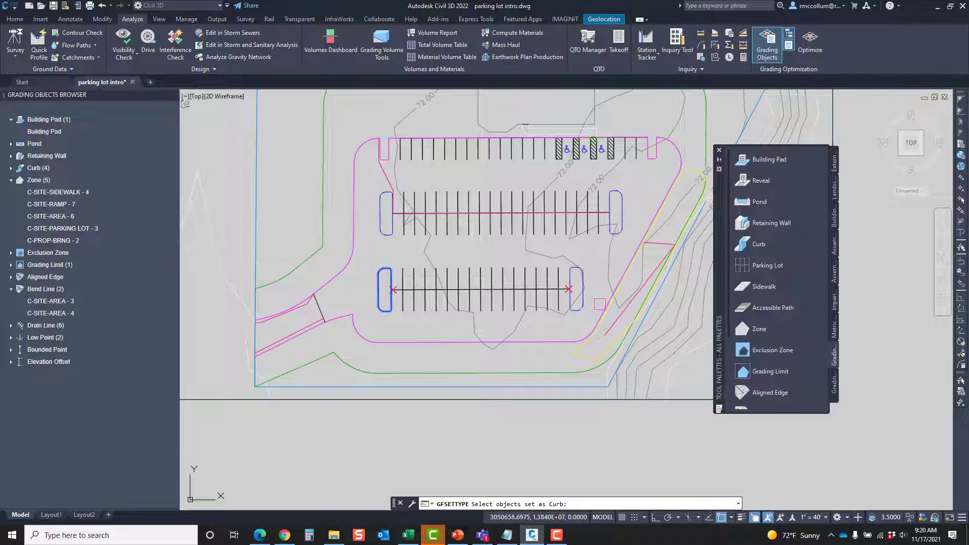
{"action": "left_click", "coordinate": [573, 271]}
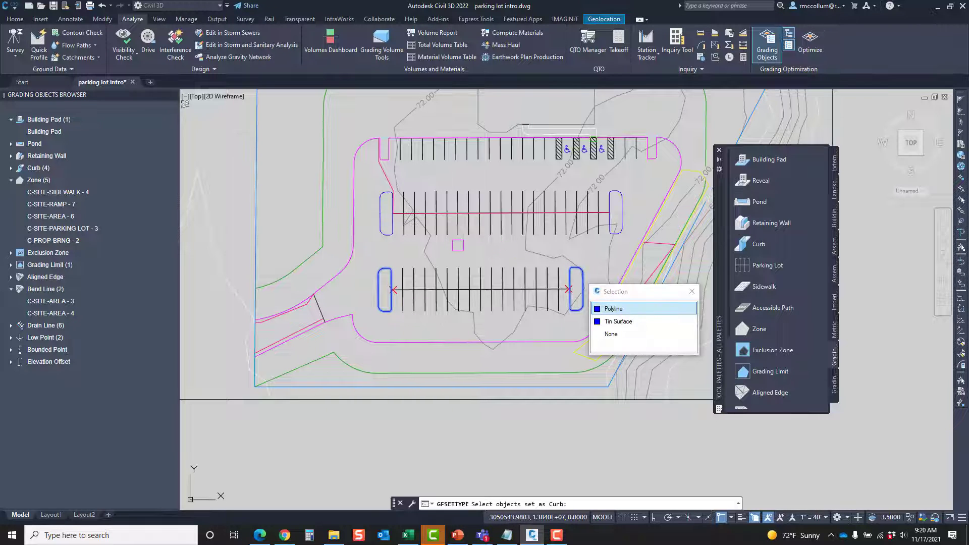
{"action": "left_click", "coordinate": [621, 310]}
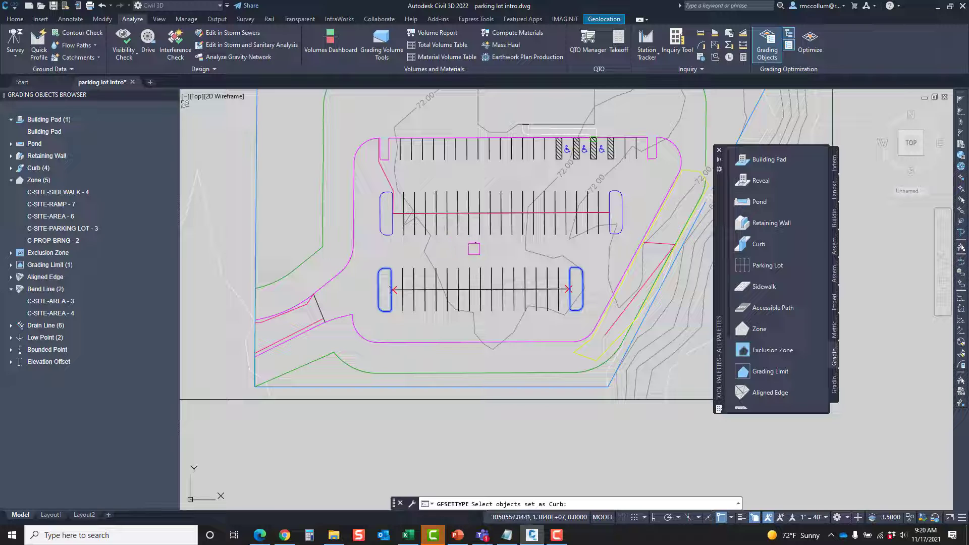
{"action": "key", "text": "Return"}
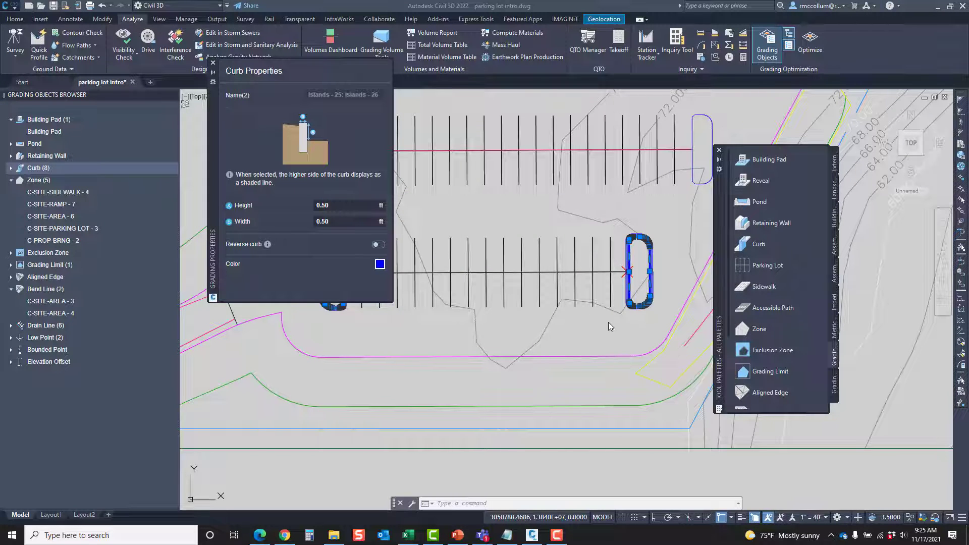
{"action": "left_click", "coordinate": [213, 63]}
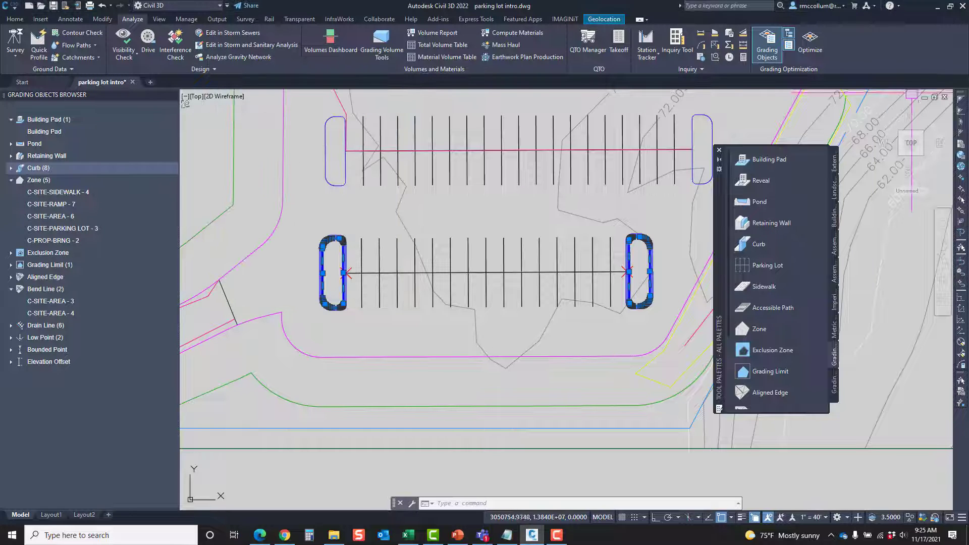
Launch Grading Optimization with AIW_Existing_Ground as the existing ground surface and bring its window to the front
{"action": "left_click", "coordinate": [811, 43]}
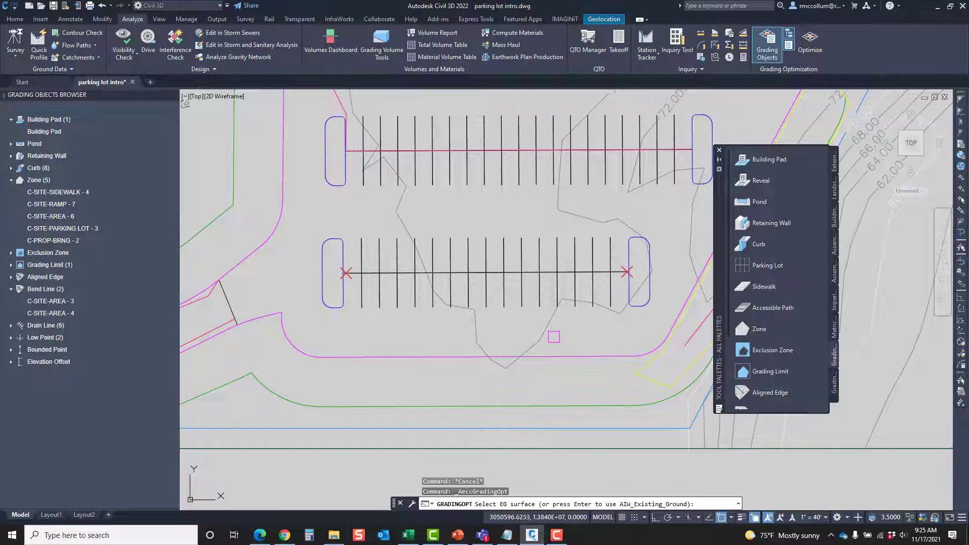
{"action": "mouse_move", "coordinate": [545, 330]}
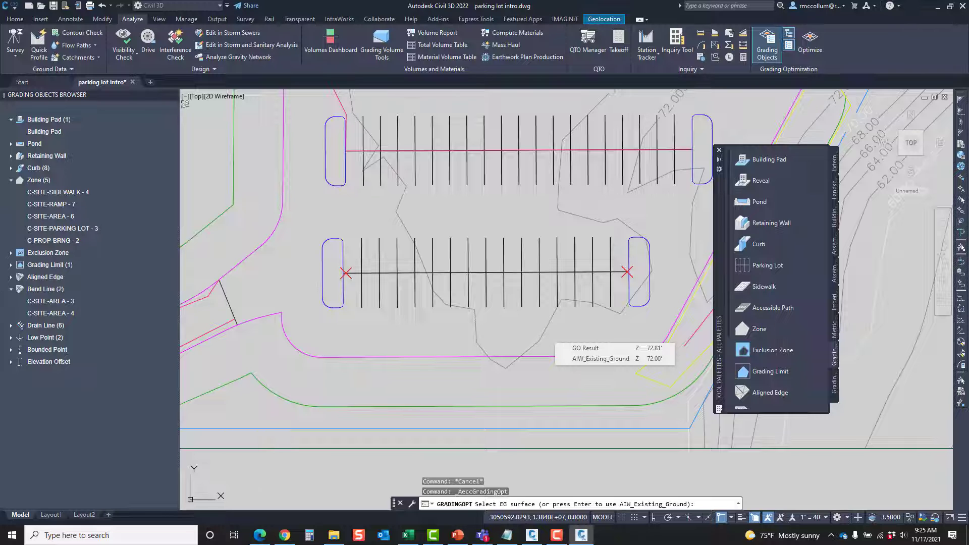
{"action": "left_click", "coordinate": [582, 536]}
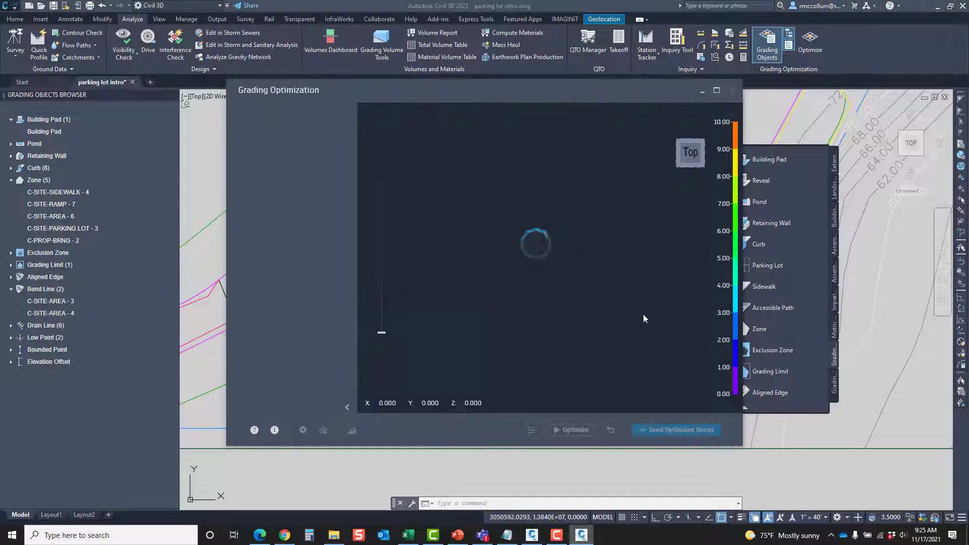
Maximize the Grading Optimization window and open the properties of the building pad
{"action": "left_click", "coordinate": [717, 92]}
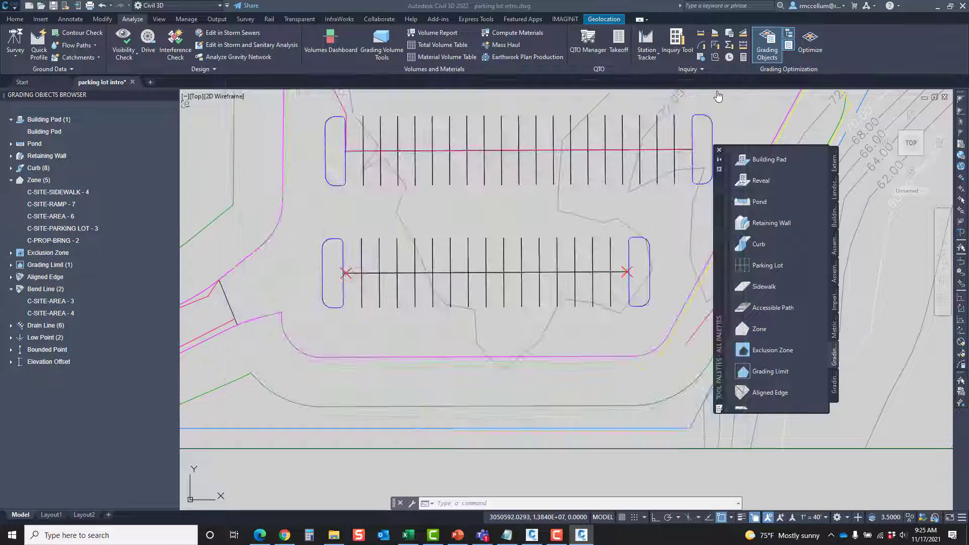
{"action": "middle_click_drag", "start_coordinate": [523, 319], "coordinate": [556, 348], "text": "shift"}
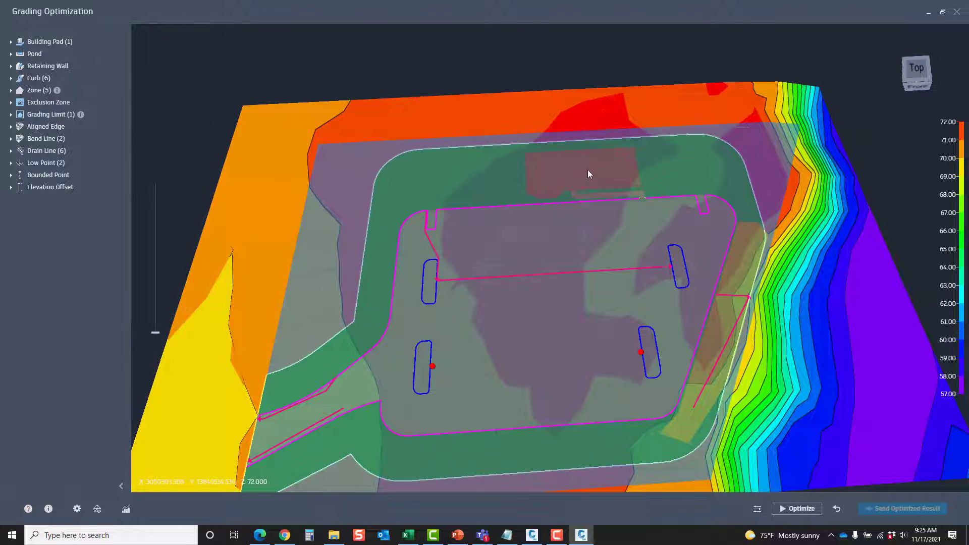
{"action": "left_click", "coordinate": [11, 42]}
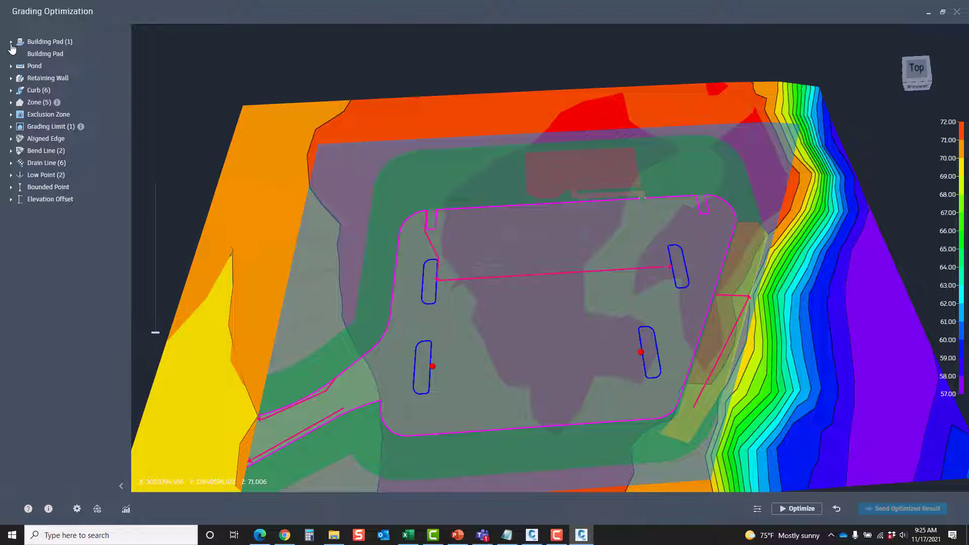
{"action": "left_click", "coordinate": [47, 54]}
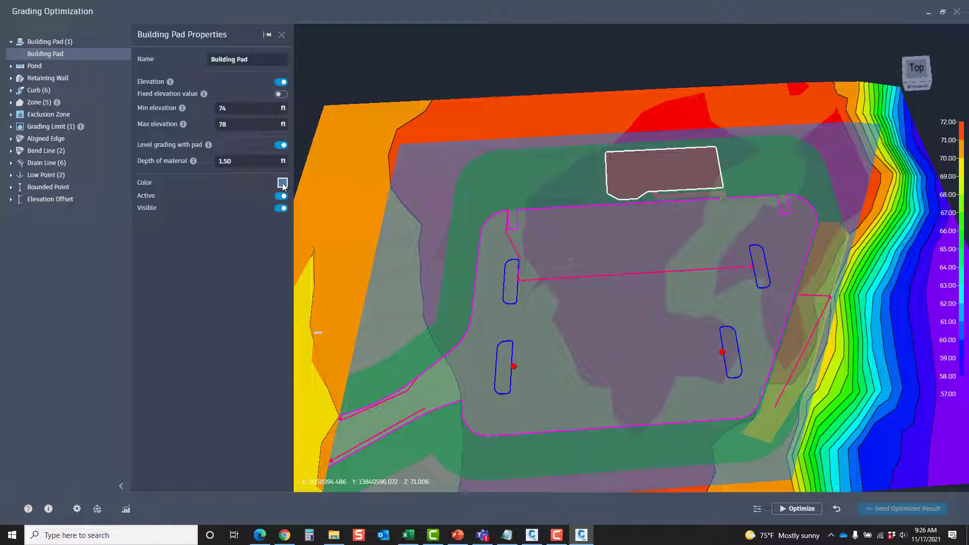
Examine the building pad's position relative to the parking lot, its islands and the drain lines from several angles
{"action": "scroll", "coordinate": [692, 170], "scroll_direction": "up", "scroll_amount": 5}
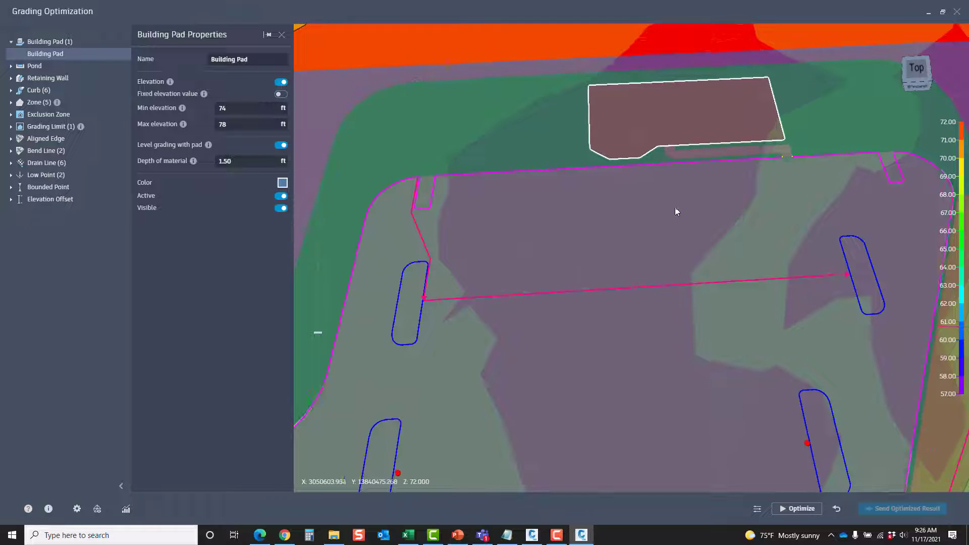
{"action": "left_click_drag", "start_coordinate": [674, 207], "coordinate": [646, 325]}
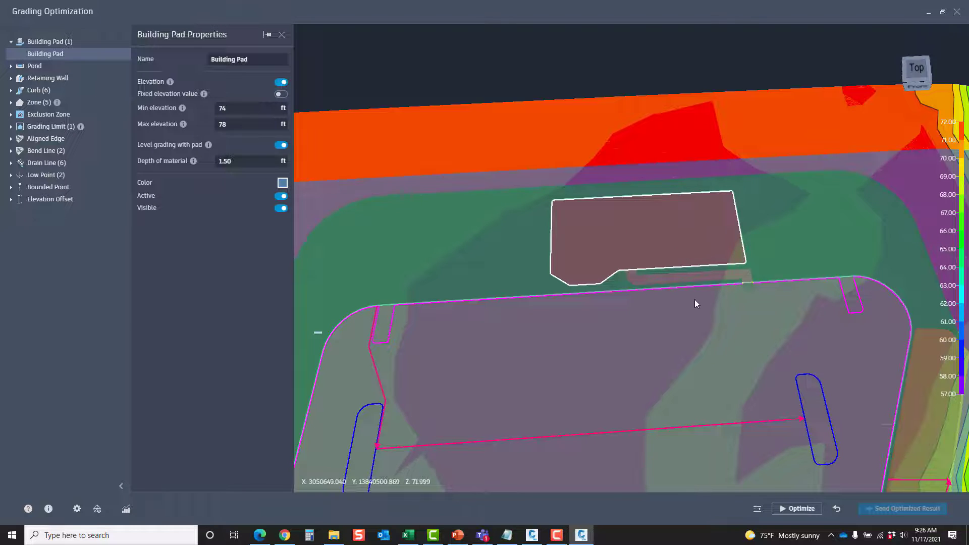
{"action": "middle_click_drag", "start_coordinate": [695, 299], "coordinate": [679, 317], "text": "shift"}
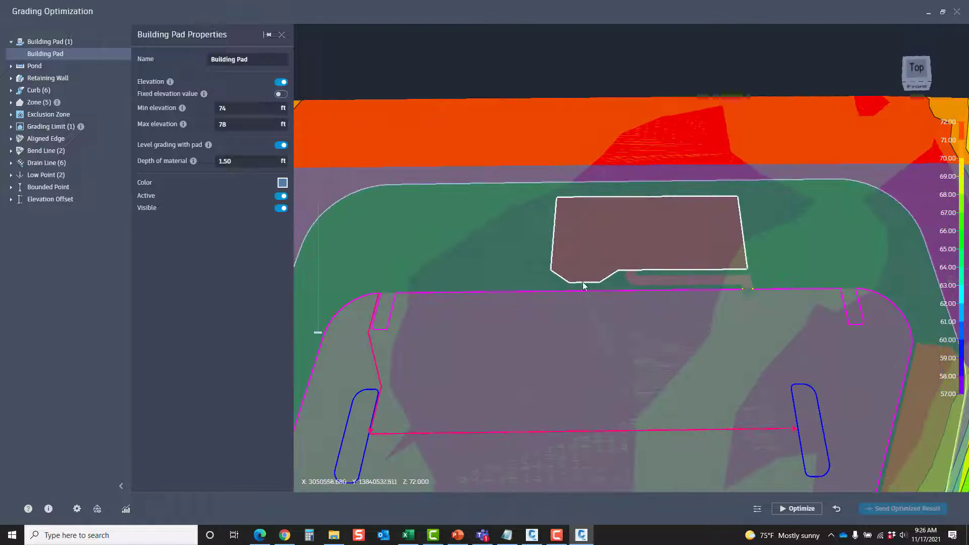
{"action": "middle_click_drag", "start_coordinate": [599, 340], "coordinate": [698, 251], "text": "shift"}
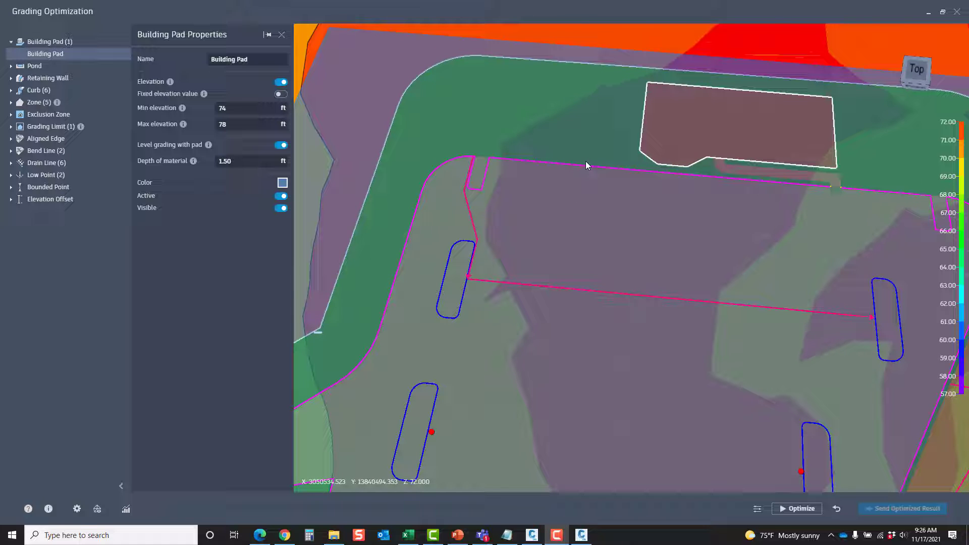
{"action": "middle_click_drag", "start_coordinate": [586, 165], "coordinate": [434, 200], "text": "shift"}
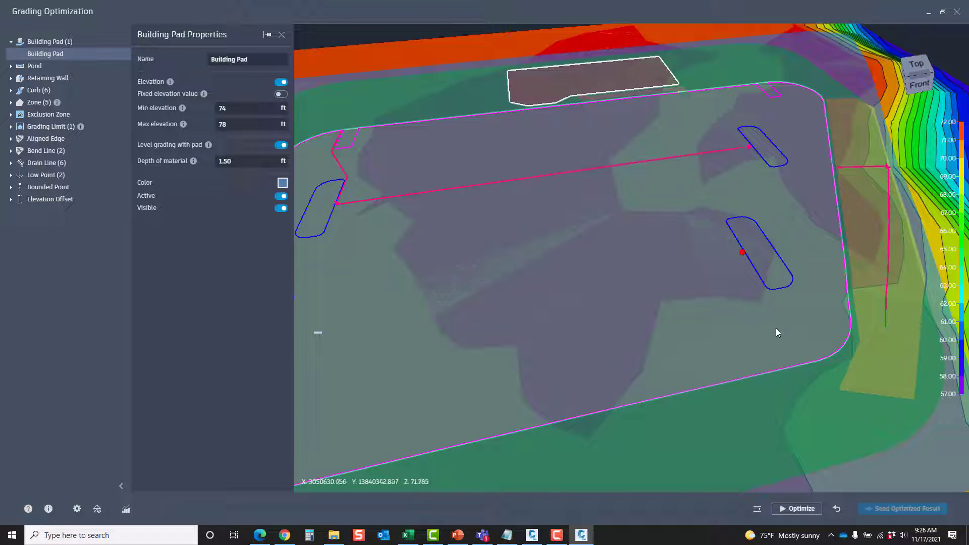
{"action": "middle_click_drag", "start_coordinate": [777, 328], "coordinate": [761, 352], "text": "shift"}
{"action": "scroll", "coordinate": [761, 352], "scroll_direction": "down", "scroll_amount": 3}
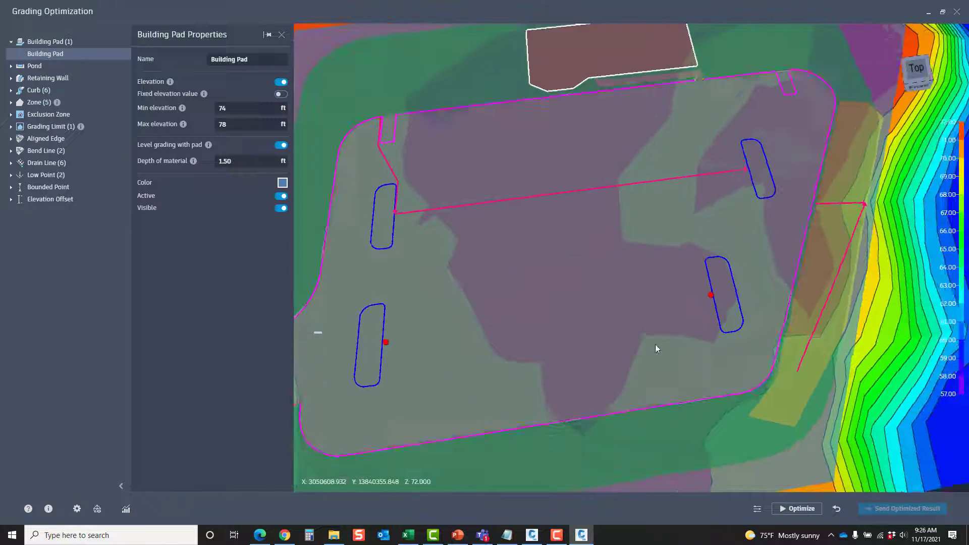
View and compare the zone properties of C-PROP-BRNG - 2 and C-SITE-PARKING LOT - 3
{"action": "left_click", "coordinate": [10, 102]}
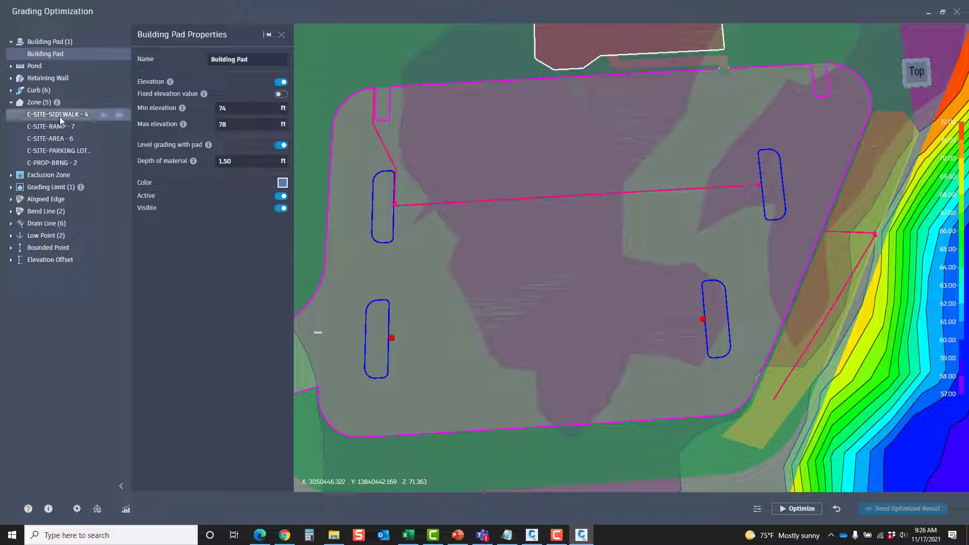
{"action": "scroll", "coordinate": [574, 207], "scroll_direction": "down", "scroll_amount": 3}
{"action": "middle_click_drag", "start_coordinate": [569, 220], "coordinate": [580, 253]}
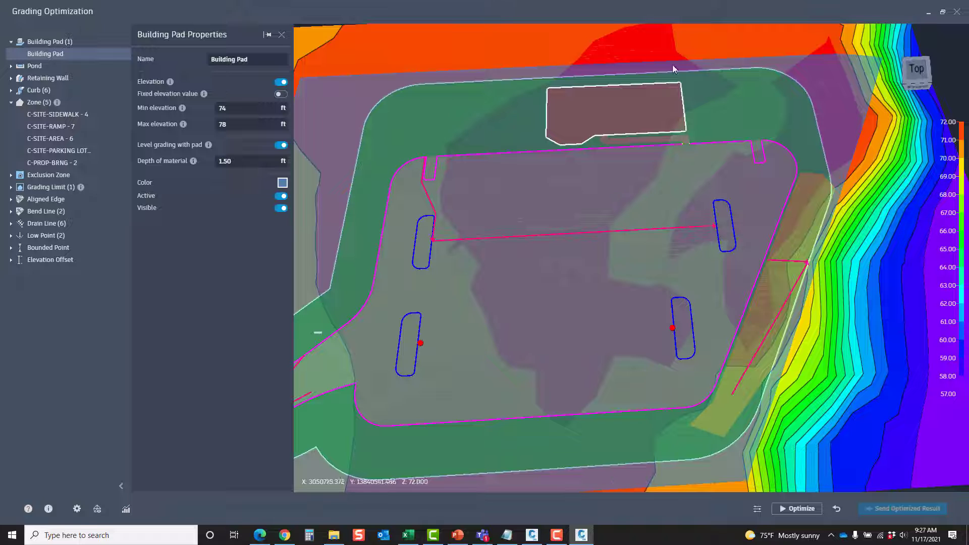
{"action": "left_click", "coordinate": [55, 161]}
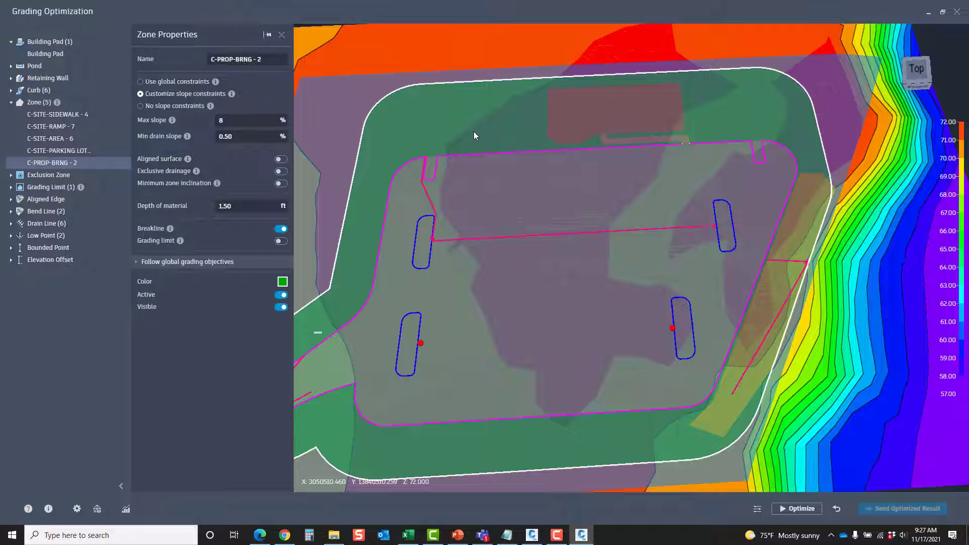
{"action": "left_click", "coordinate": [72, 151]}
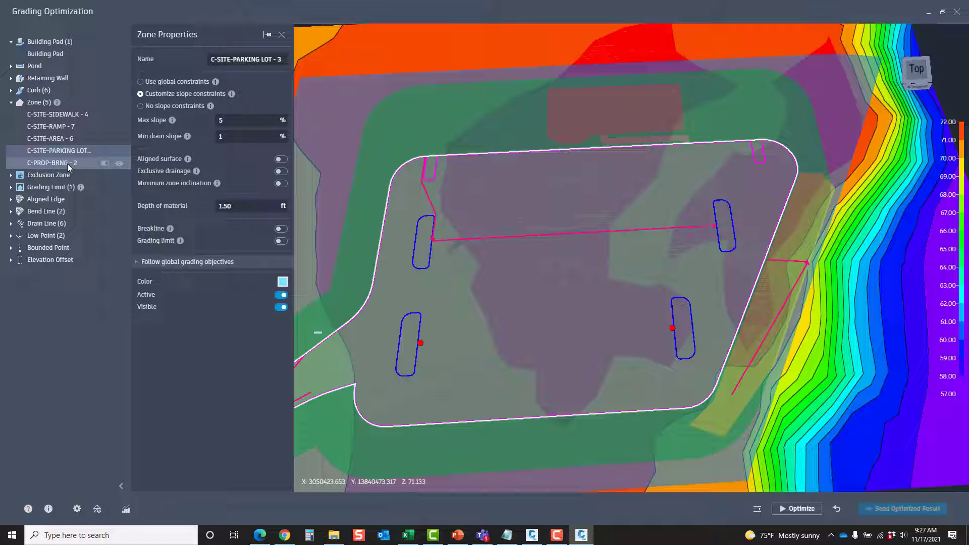
{"action": "left_click", "coordinate": [69, 163]}
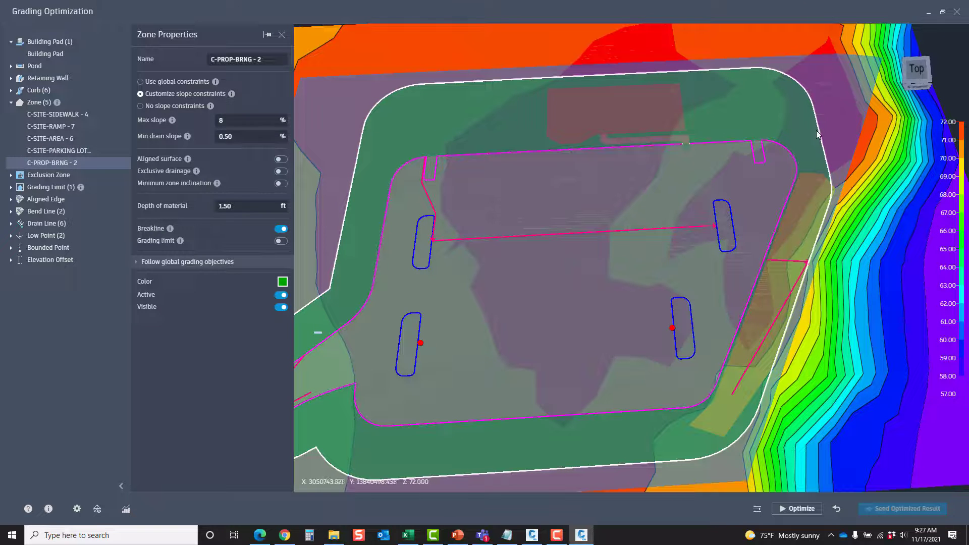
{"action": "left_click", "coordinate": [77, 151]}
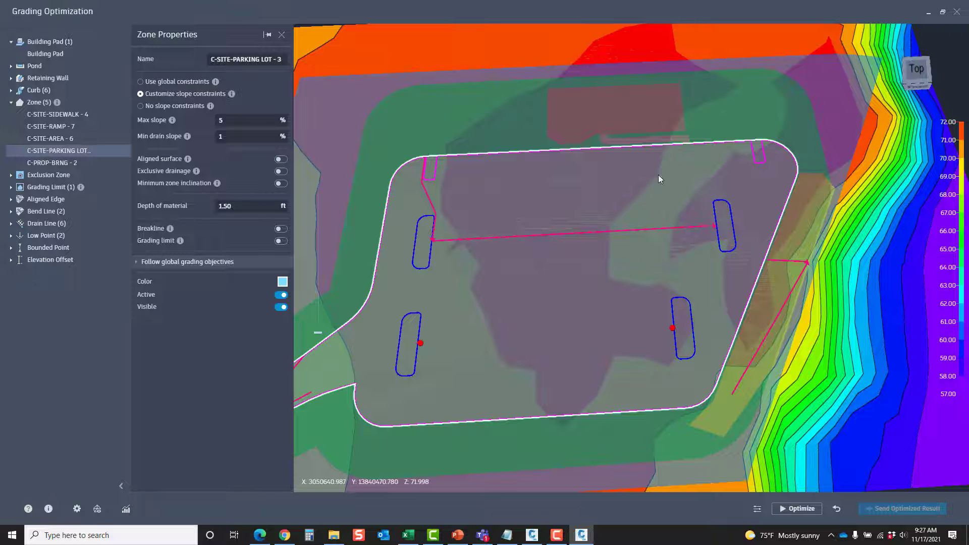
View the properties of zones C-SITE-AREA - 6, C-SITE-RAMP - 7 and C-SITE-SIDEWALK - 4, and check their surroundings on the site
{"action": "left_click", "coordinate": [55, 140]}
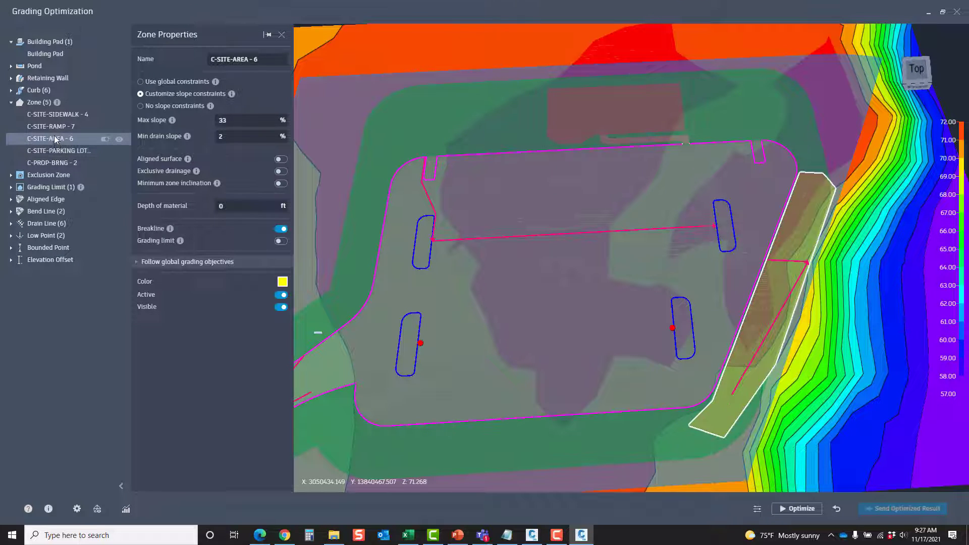
{"action": "left_click", "coordinate": [54, 126]}
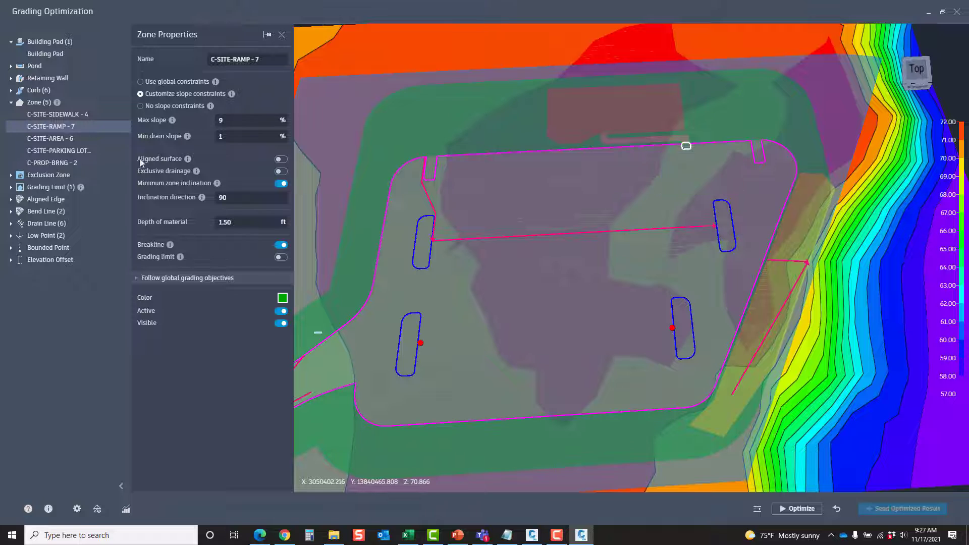
{"action": "left_click", "coordinate": [71, 115]}
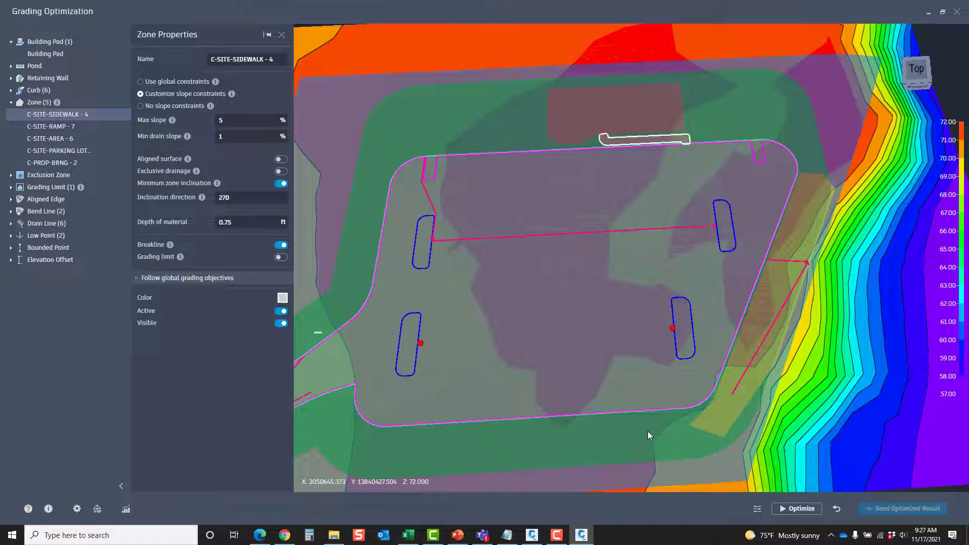
{"action": "middle_click_drag", "start_coordinate": [583, 341], "coordinate": [661, 304], "text": "shift"}
{"action": "mouse_move", "coordinate": [748, 314]}
{"action": "middle_mouse_down", "text": "shift"}
{"action": "mouse_move", "coordinate": [750, 288]}
{"action": "mouse_move", "coordinate": [766, 289]}
{"action": "mouse_move", "coordinate": [743, 314]}
{"action": "middle_mouse_up", "text": "shift"}
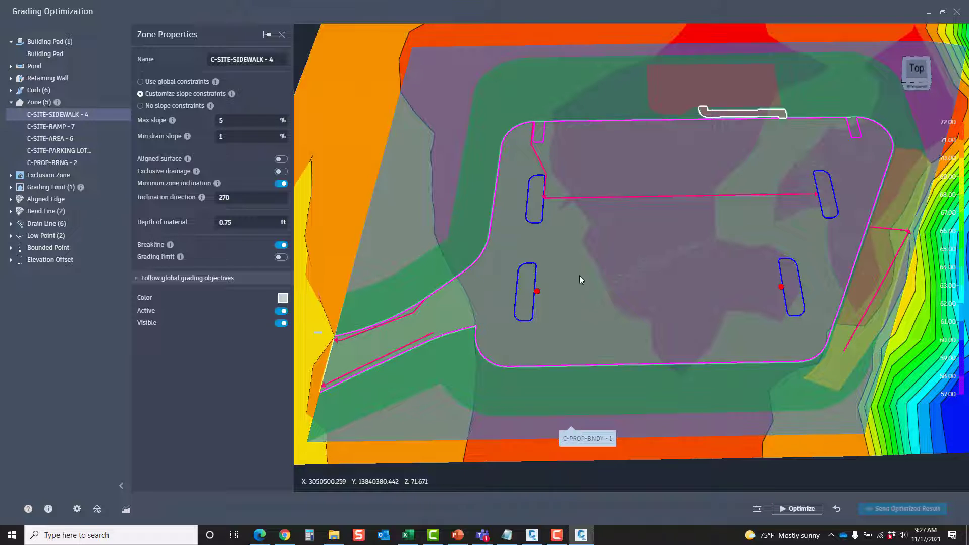
{"action": "middle_click_drag", "start_coordinate": [629, 281], "coordinate": [556, 265], "text": "shift"}
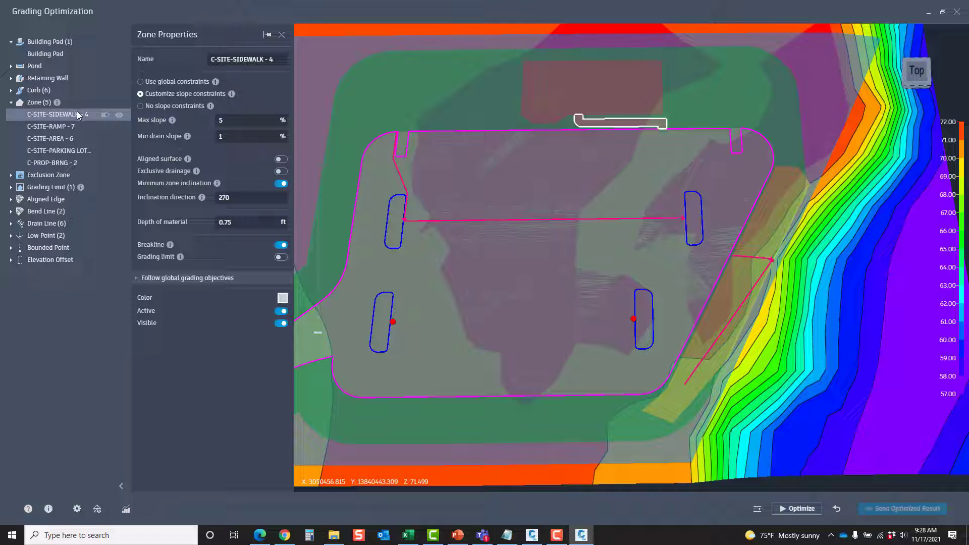
{"action": "left_click", "coordinate": [105, 151]}
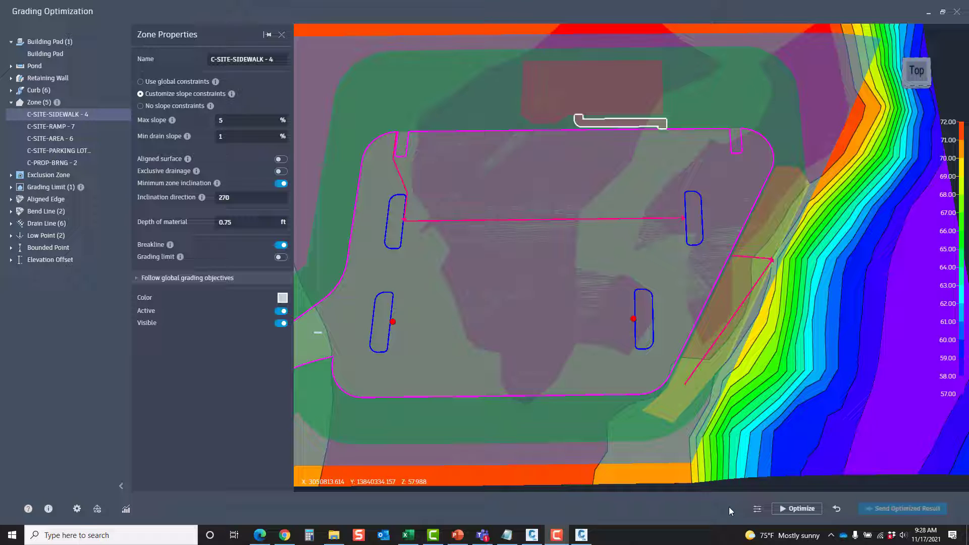
Review the global constraints, iteration and objective weights in the Optimization Options, close them and start the optimization
{"action": "left_click", "coordinate": [757, 510]}
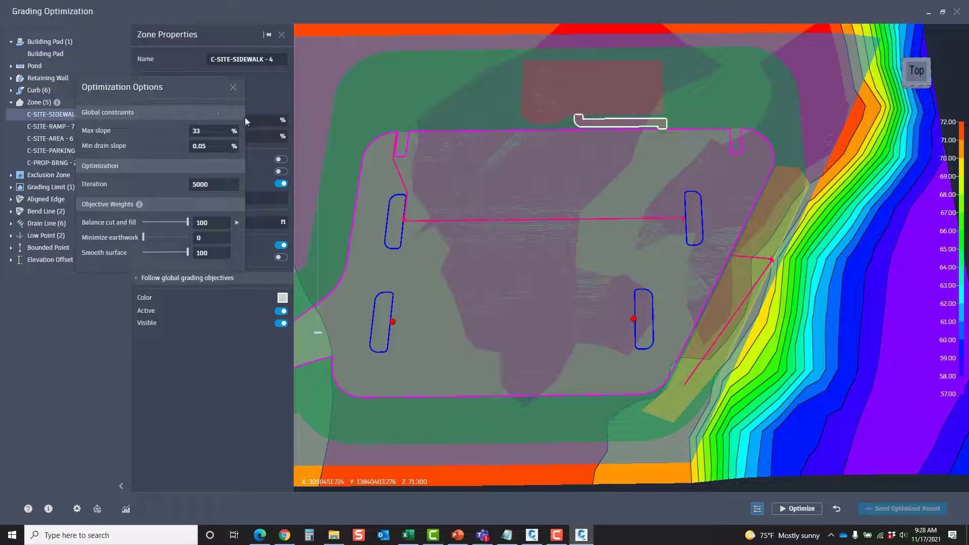
{"action": "left_click_drag", "start_coordinate": [165, 86], "coordinate": [489, 168]}
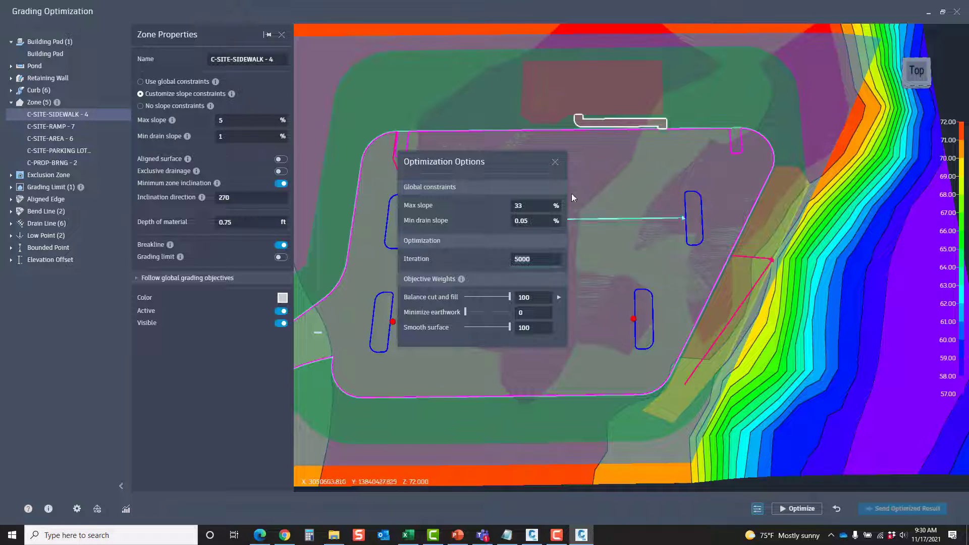
{"action": "left_click", "coordinate": [557, 165]}
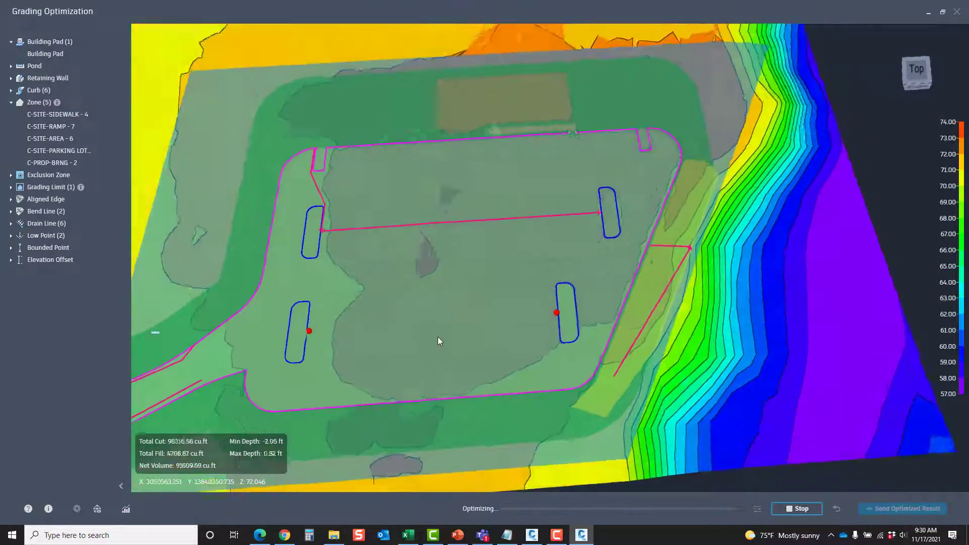
Look closely at the parking lot's east islands while the optimization runs, and switch the surface topology display to the triangulated mesh
{"action": "middle_click_drag", "start_coordinate": [439, 340], "coordinate": [598, 308]}
{"action": "scroll", "coordinate": [648, 334], "scroll_direction": "up", "scroll_amount": 5}
{"action": "scroll", "coordinate": [607, 302], "scroll_direction": "up", "scroll_amount": 3}
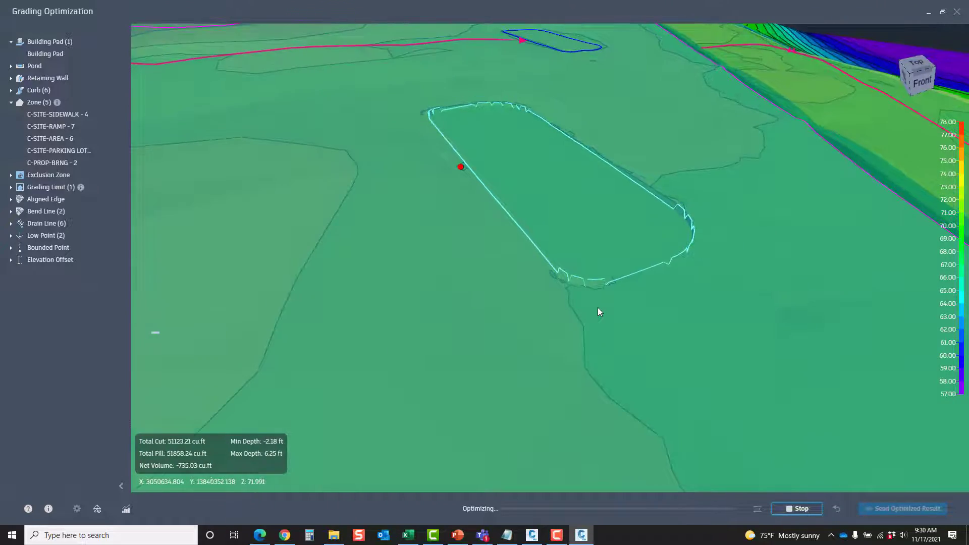
{"action": "middle_click_drag", "start_coordinate": [625, 170], "coordinate": [641, 359]}
{"action": "scroll", "coordinate": [631, 275], "scroll_direction": "up", "scroll_amount": 5}
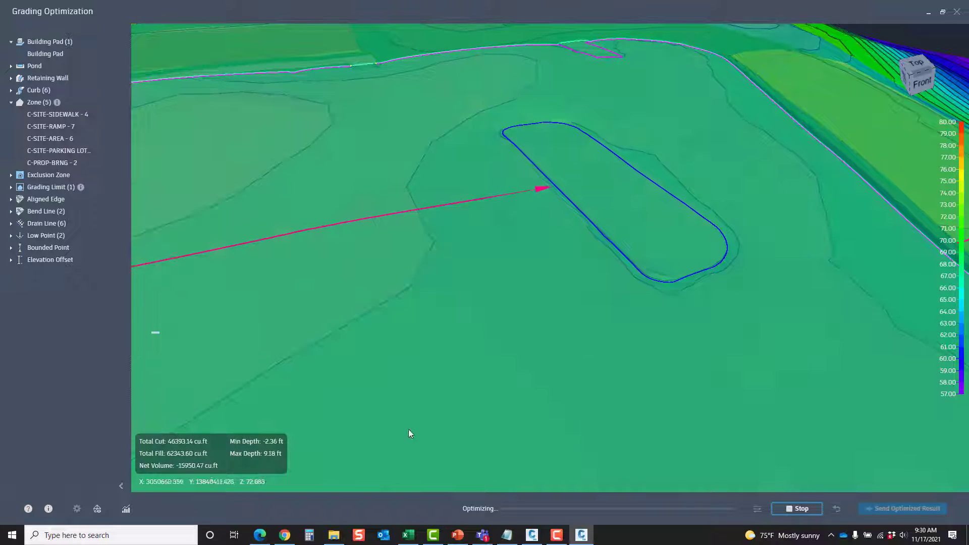
{"action": "left_click", "coordinate": [97, 510]}
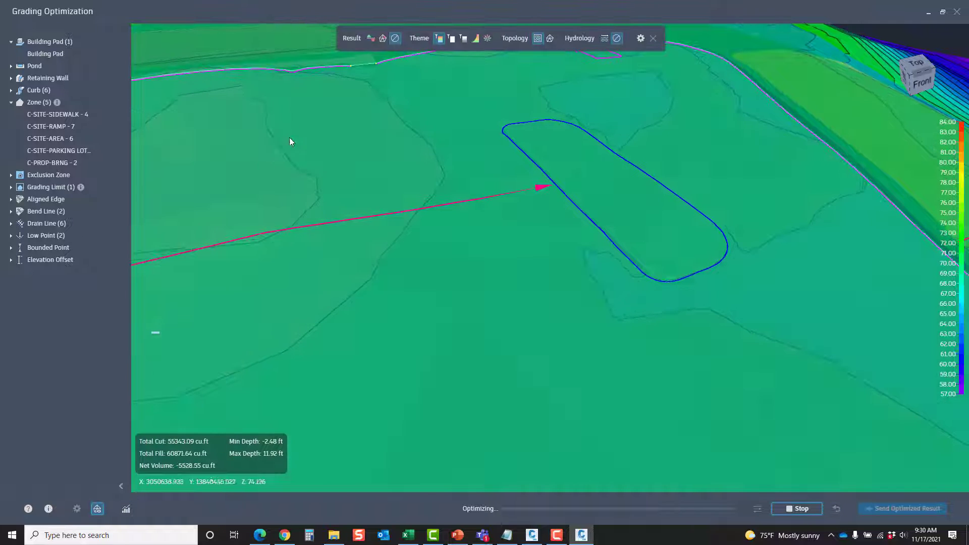
{"action": "mouse_move", "coordinate": [311, 123]}
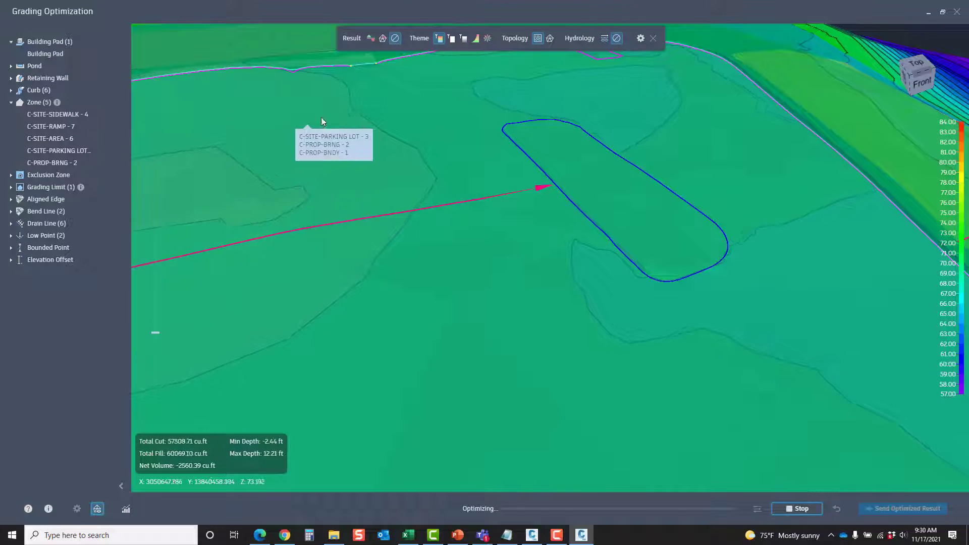
{"action": "left_click", "coordinate": [550, 39]}
Examine the triangulated surface around the curb islands and across the parking lot during the optimization
{"action": "middle_click_drag", "start_coordinate": [720, 211], "coordinate": [642, 284]}
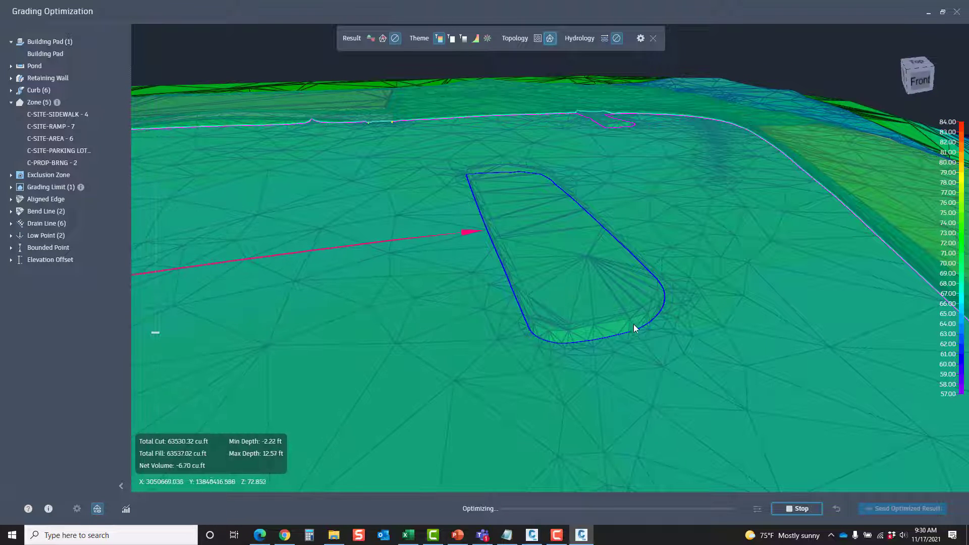
{"action": "scroll", "coordinate": [711, 238], "scroll_direction": "up", "scroll_amount": 2}
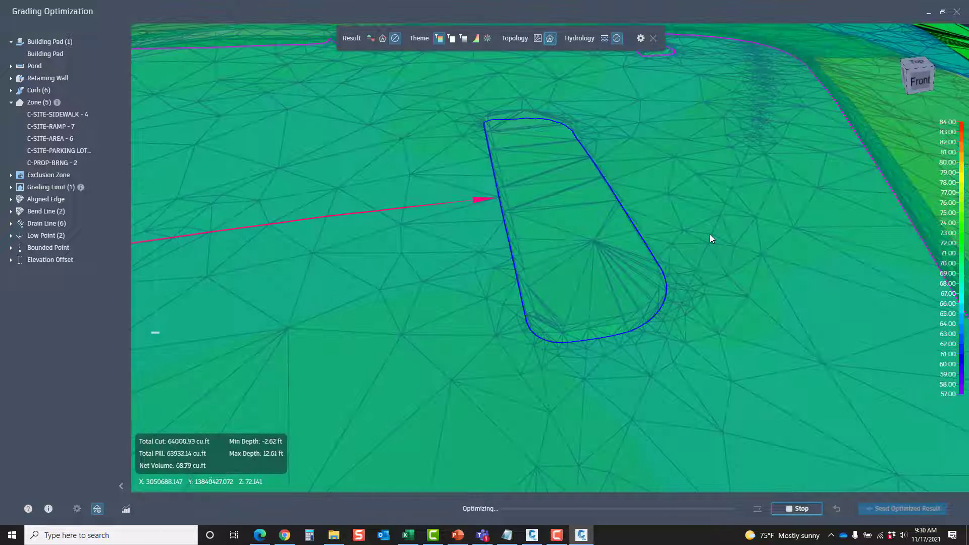
{"action": "middle_click_drag", "start_coordinate": [785, 264], "coordinate": [547, 277]}
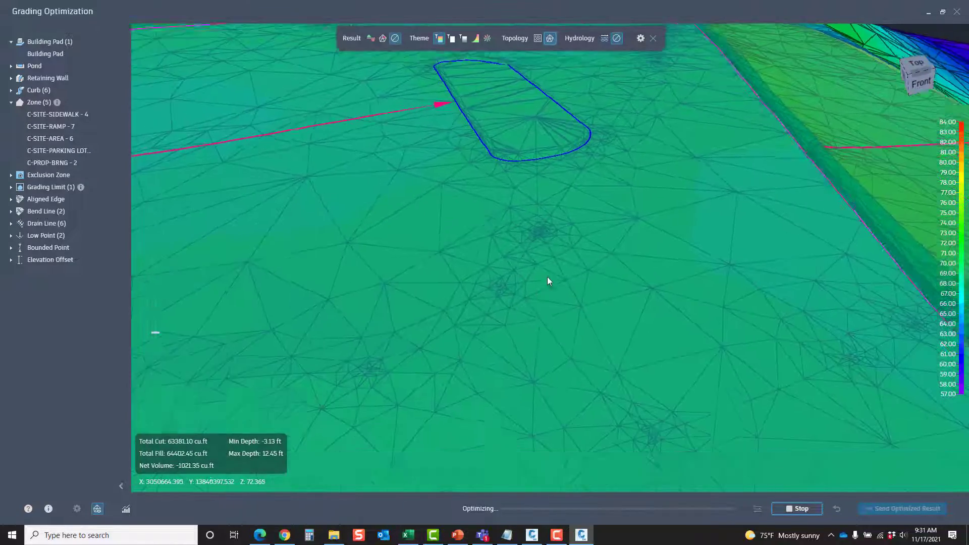
{"action": "scroll", "coordinate": [603, 154], "scroll_direction": "up", "scroll_amount": 4}
{"action": "scroll", "coordinate": [603, 155], "scroll_direction": "down", "scroll_amount": 5}
{"action": "middle_click_drag", "start_coordinate": [476, 299], "coordinate": [530, 269]}
{"action": "scroll", "coordinate": [529, 243], "scroll_direction": "down", "scroll_amount": 2}
{"action": "scroll", "coordinate": [530, 269], "scroll_direction": "down", "scroll_amount": 3}
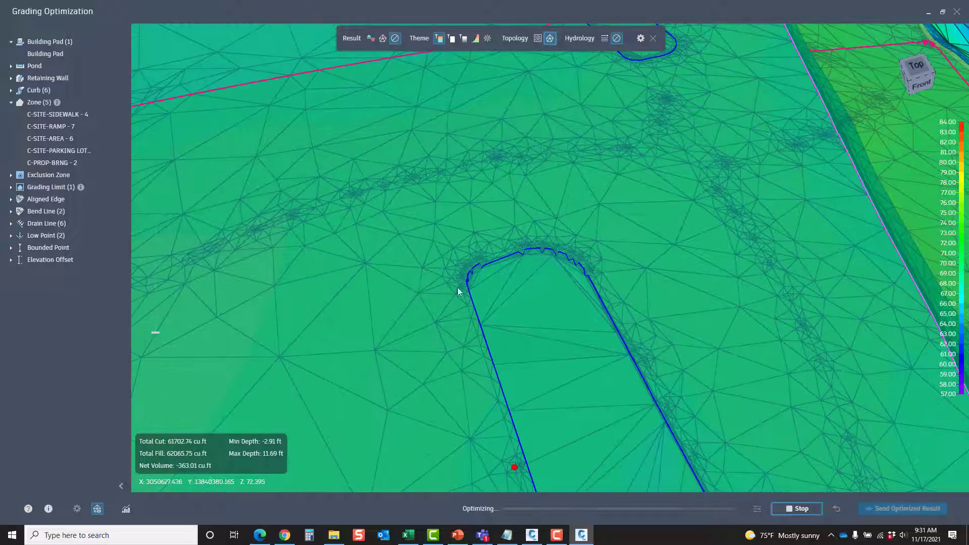
{"action": "scroll", "coordinate": [347, 323], "scroll_direction": "up", "scroll_amount": 5}
{"action": "scroll", "coordinate": [348, 325], "scroll_direction": "down", "scroll_amount": 5}
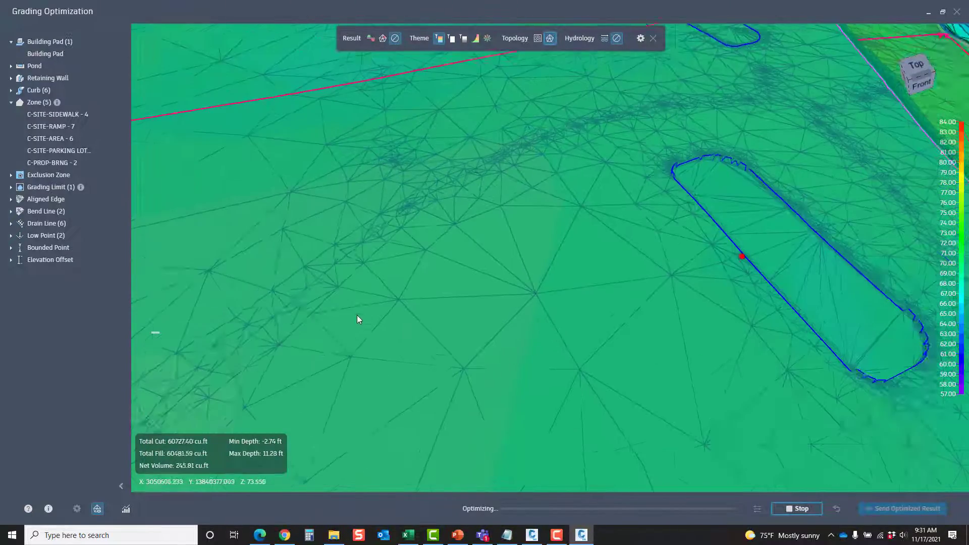
{"action": "scroll", "coordinate": [544, 189], "scroll_direction": "up", "scroll_amount": 8}
{"action": "scroll", "coordinate": [550, 222], "scroll_direction": "down", "scroll_amount": 6}
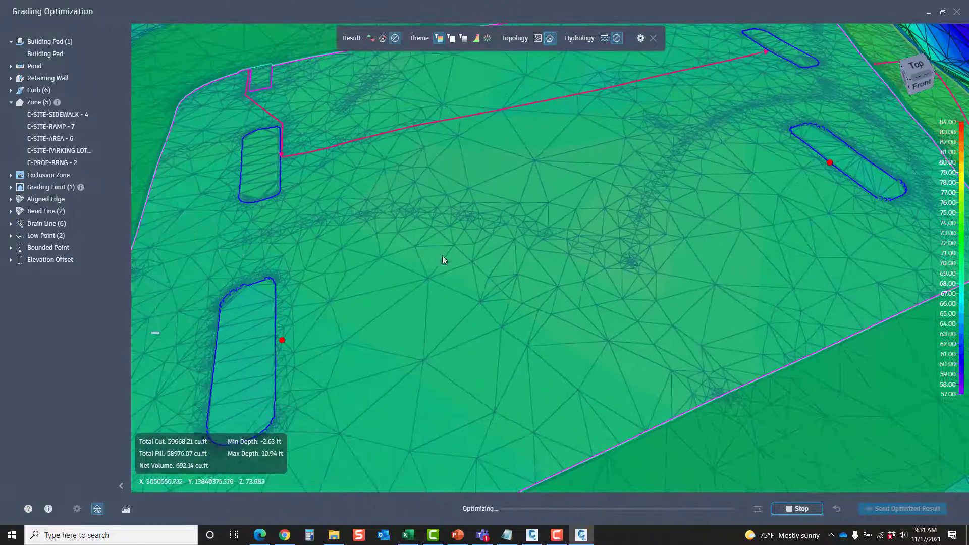
Inspect the triangulated surface around the west curb islands up close and stop the running optimization
{"action": "left_click_drag", "start_coordinate": [390, 266], "coordinate": [441, 302]}
{"action": "scroll", "coordinate": [462, 269], "scroll_direction": "up", "scroll_amount": 5}
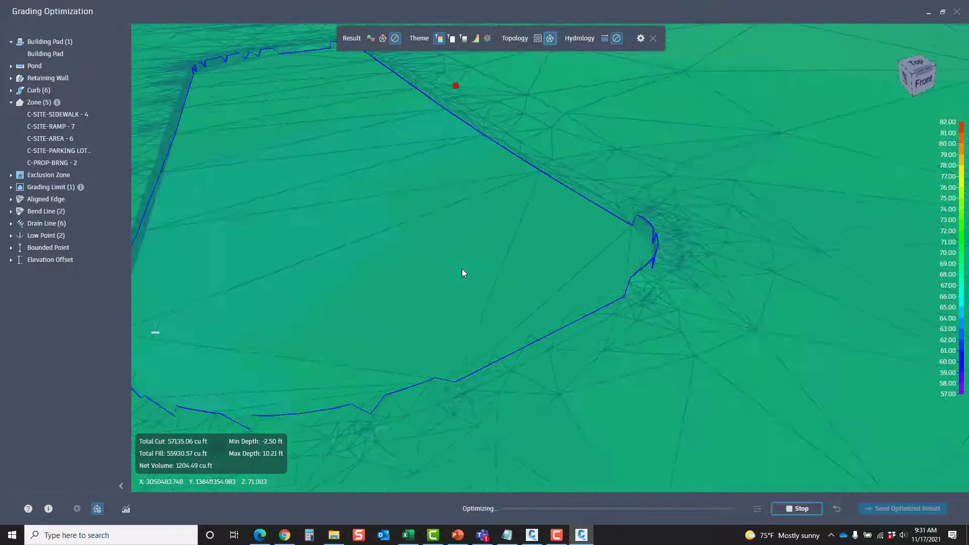
{"action": "middle_click_drag", "start_coordinate": [461, 268], "coordinate": [458, 290]}
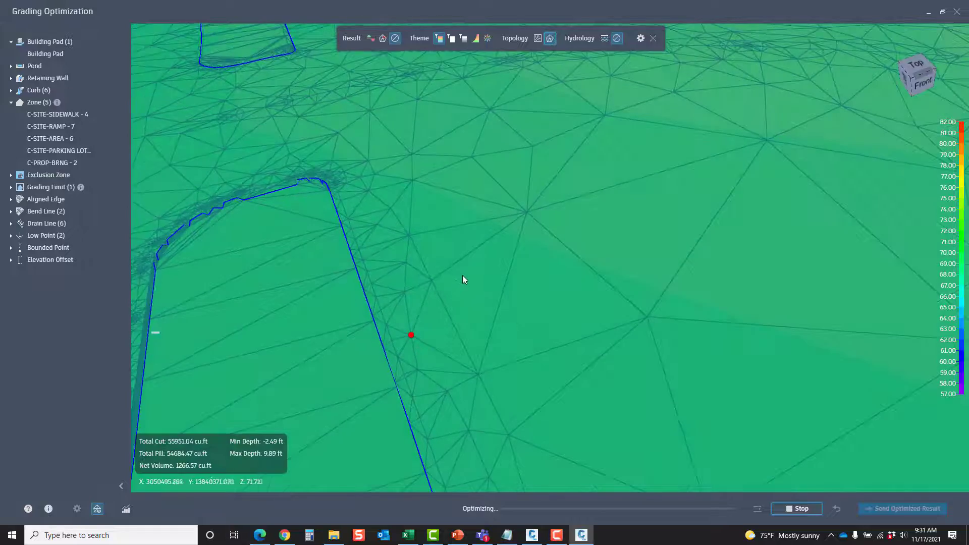
{"action": "scroll", "coordinate": [462, 275], "scroll_direction": "down", "scroll_amount": 3}
{"action": "middle_click_drag", "start_coordinate": [487, 180], "coordinate": [516, 345]}
{"action": "scroll", "coordinate": [423, 244], "scroll_direction": "up", "scroll_amount": 4}
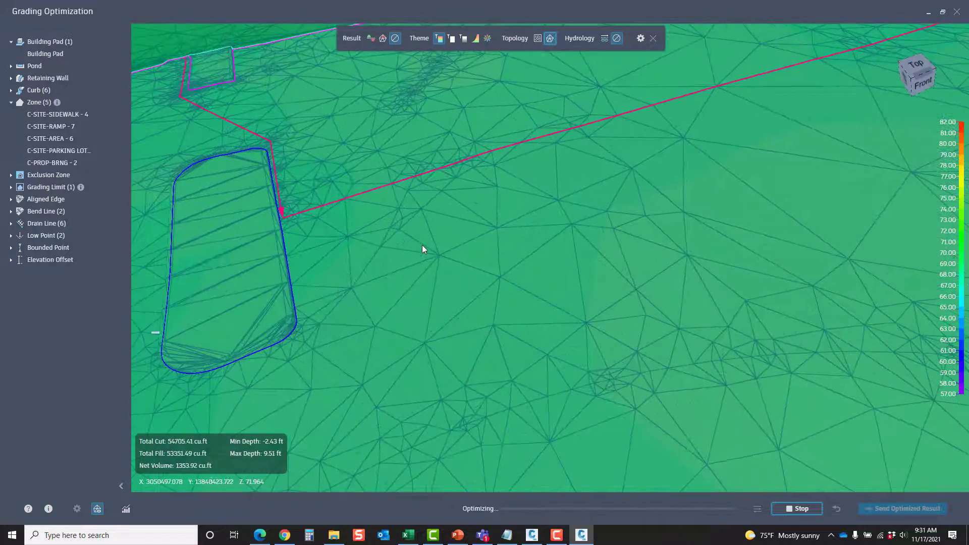
{"action": "left_click", "coordinate": [797, 509]}
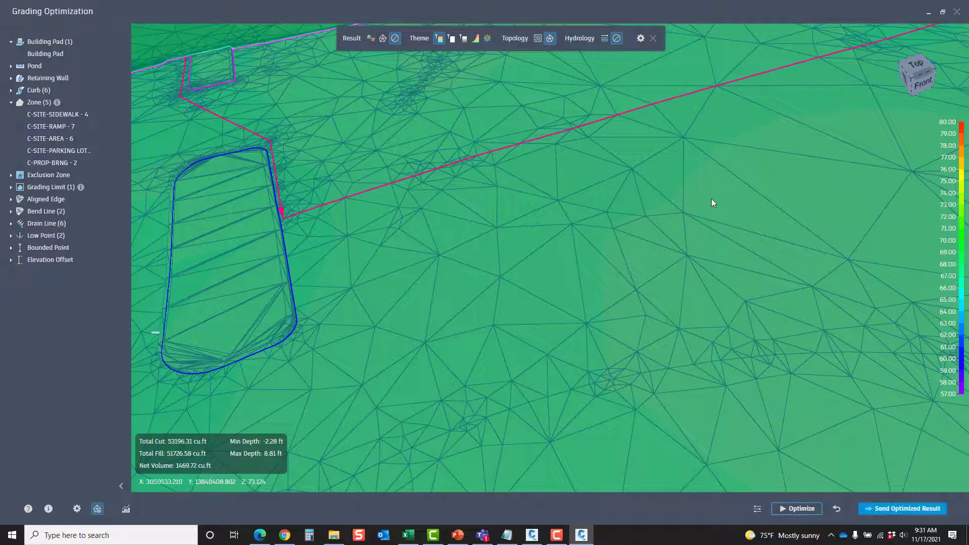
Reverse the curb Islands - 25 around the southwest parking lot island and restart the optimization
{"action": "scroll", "coordinate": [689, 211], "scroll_direction": "down", "scroll_amount": 5}
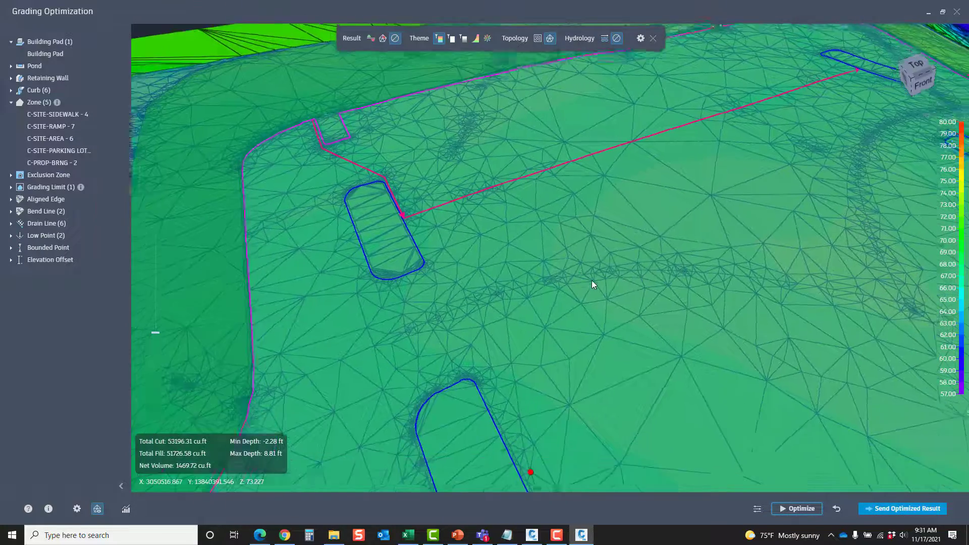
{"action": "middle_click_drag", "start_coordinate": [568, 389], "coordinate": [497, 317]}
{"action": "left_click", "coordinate": [426, 375]}
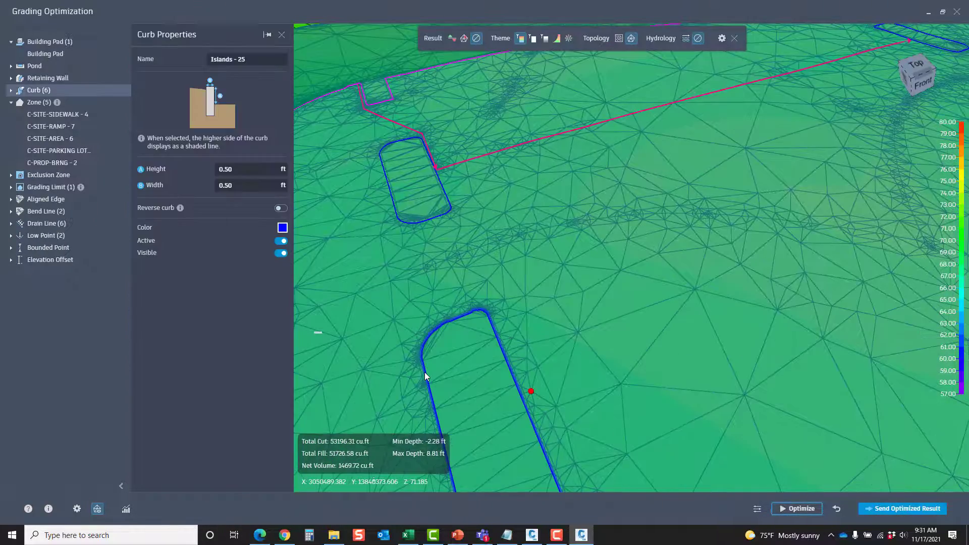
{"action": "left_click", "coordinate": [281, 208]}
{"action": "scroll", "coordinate": [816, 319], "scroll_direction": "down", "scroll_amount": 5}
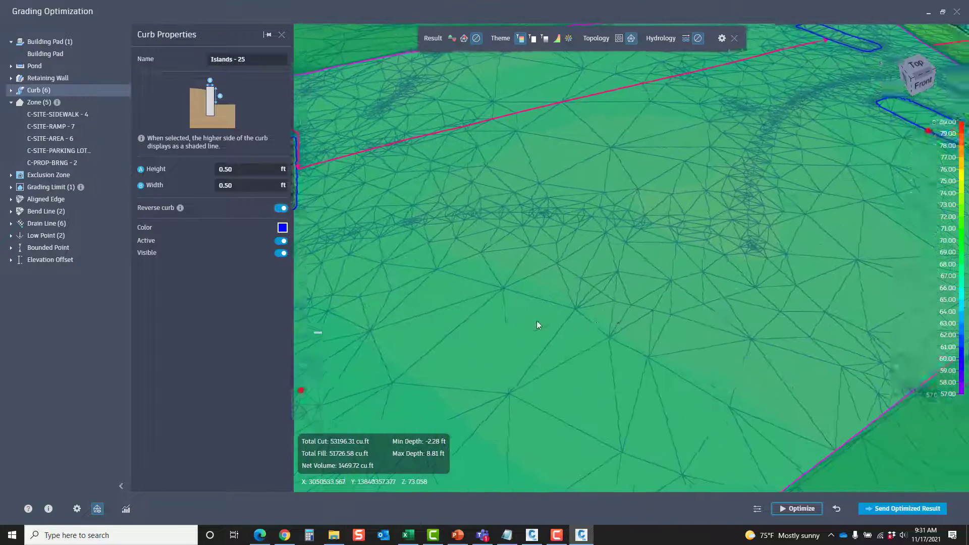
{"action": "left_click", "coordinate": [718, 159]}
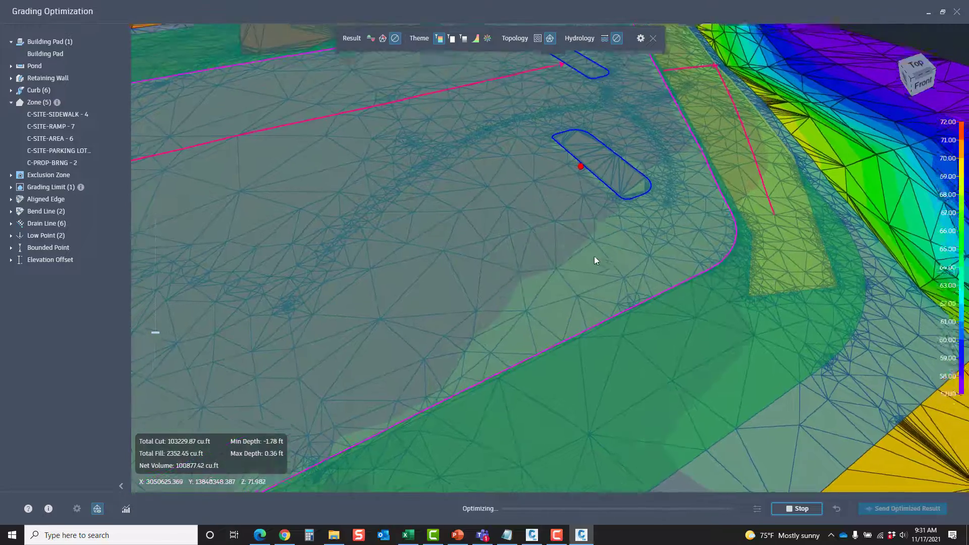
Examine the curb edges and surrounding mesh at the southeast and northwest islands while the optimization runs
{"action": "middle_click_drag", "start_coordinate": [595, 256], "coordinate": [583, 325]}
{"action": "scroll", "coordinate": [609, 319], "scroll_direction": "up", "scroll_amount": 6}
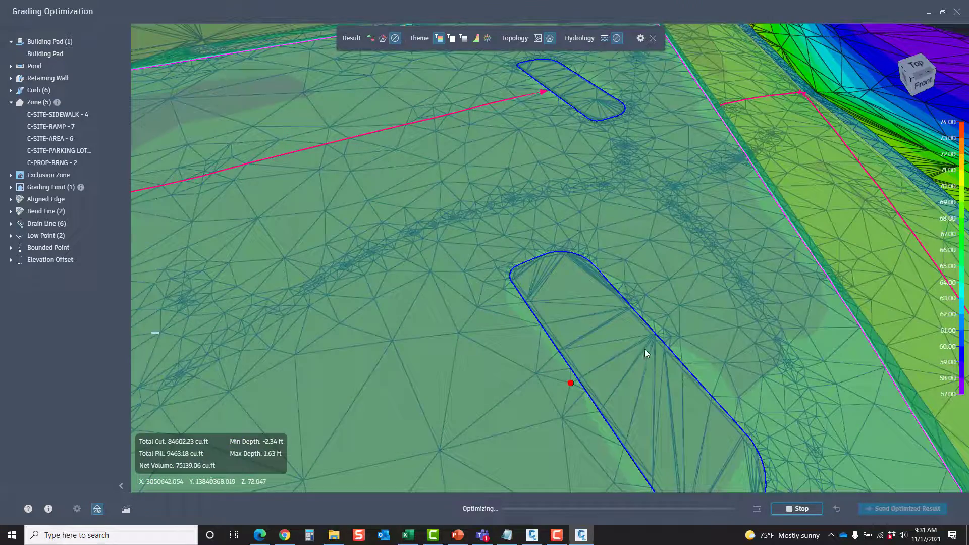
{"action": "middle_click_drag", "start_coordinate": [642, 341], "coordinate": [678, 344]}
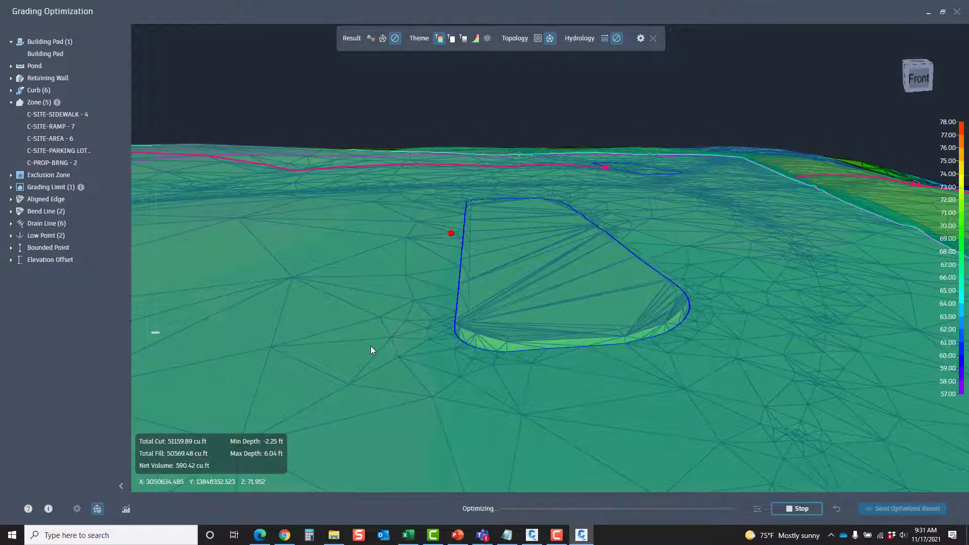
{"action": "scroll", "coordinate": [372, 347], "scroll_direction": "down", "scroll_amount": 5}
{"action": "middle_click_drag", "start_coordinate": [371, 347], "coordinate": [510, 353]}
{"action": "middle_click_drag", "start_coordinate": [659, 120], "coordinate": [648, 253]}
{"action": "scroll", "coordinate": [650, 255], "scroll_direction": "up", "scroll_amount": 2}
{"action": "scroll", "coordinate": [650, 256], "scroll_direction": "up", "scroll_amount": 1}
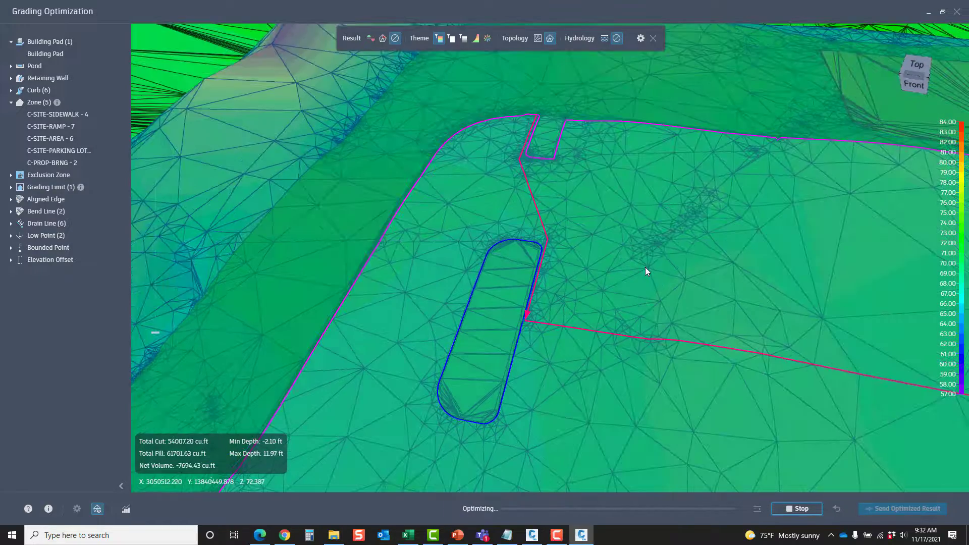
Switch the surface topology display to contours and view the parking lot's northwest part from above
{"action": "left_click", "coordinate": [538, 41]}
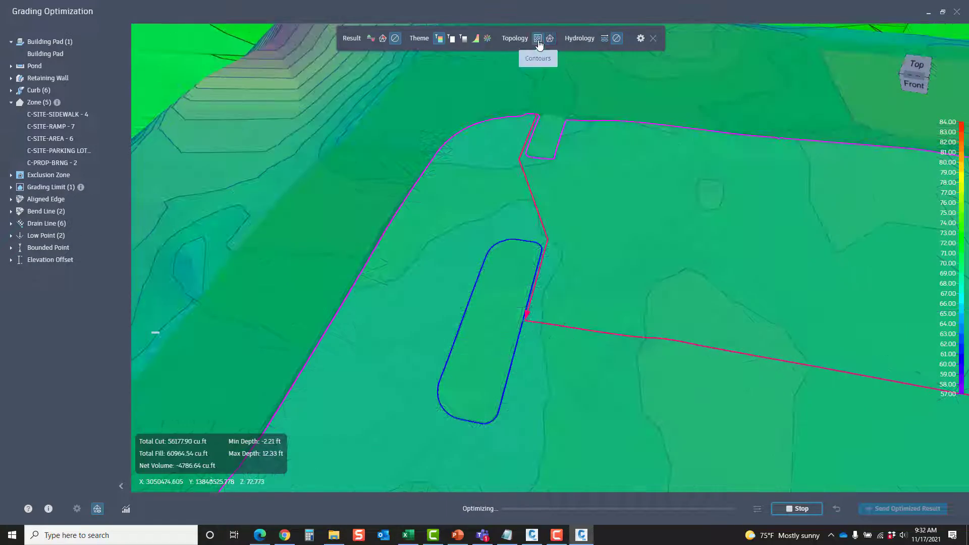
{"action": "middle_click_drag", "start_coordinate": [772, 309], "coordinate": [664, 255]}
{"action": "scroll", "coordinate": [664, 255], "scroll_direction": "down", "scroll_amount": 3}
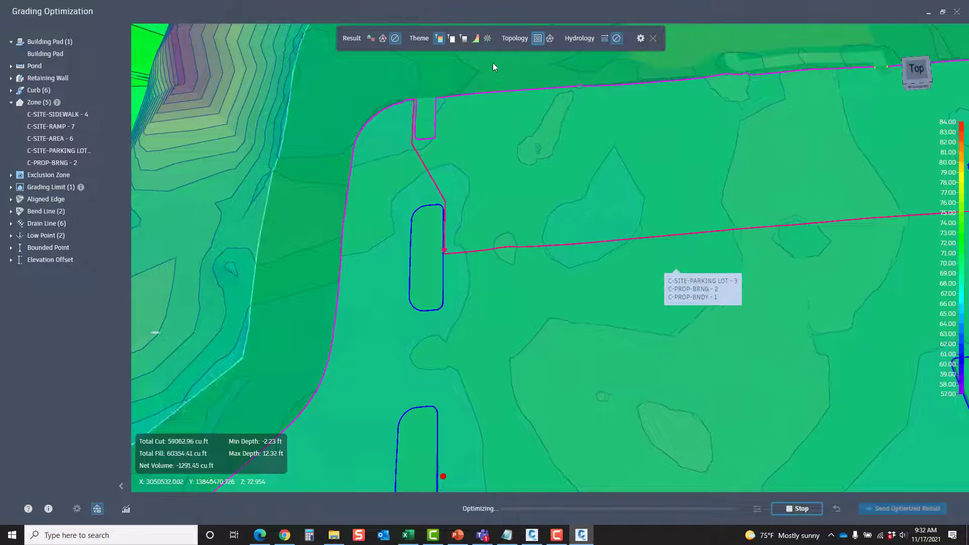
Review the parking lot with the slope theme and the slope direction theme, and return to the elevation theme
{"action": "left_click", "coordinate": [476, 40]}
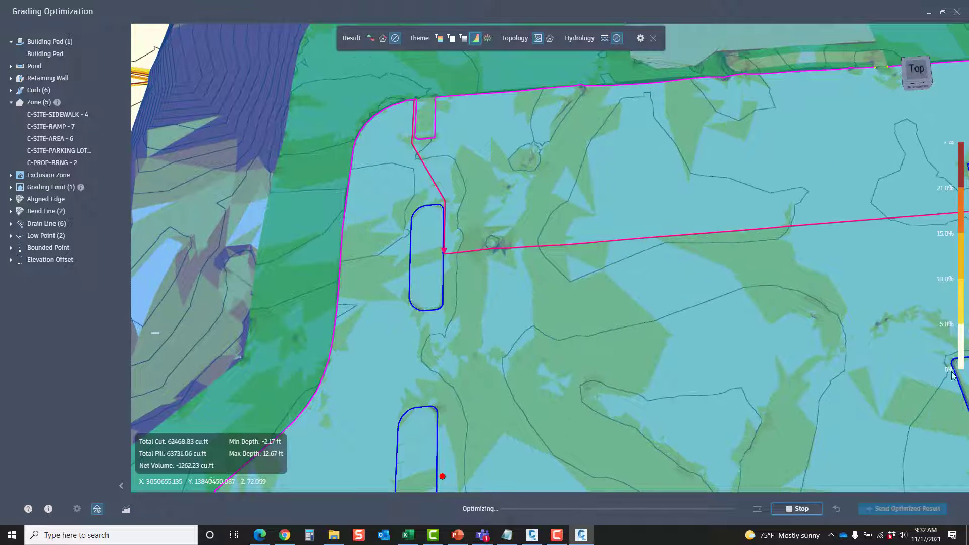
{"action": "middle_click_drag", "start_coordinate": [788, 358], "coordinate": [639, 329]}
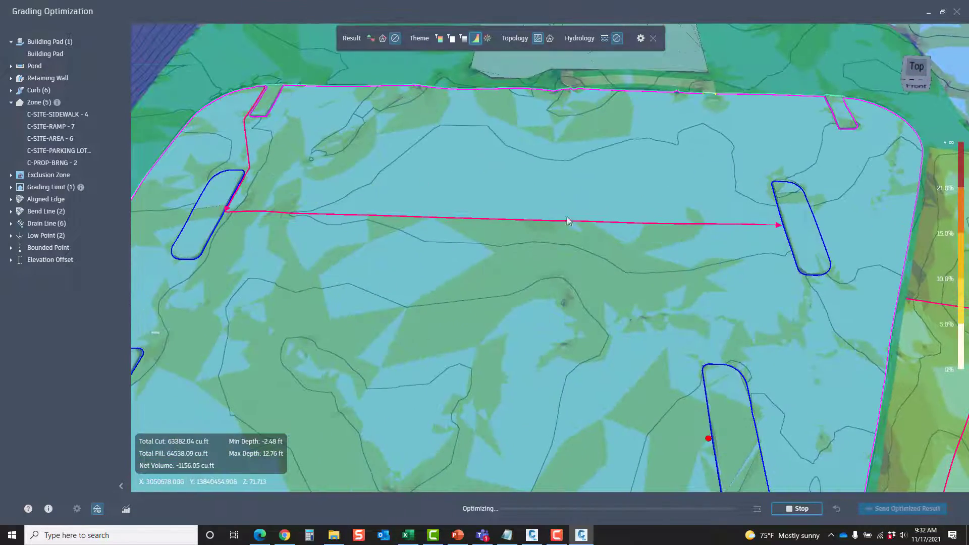
{"action": "left_click", "coordinate": [487, 39]}
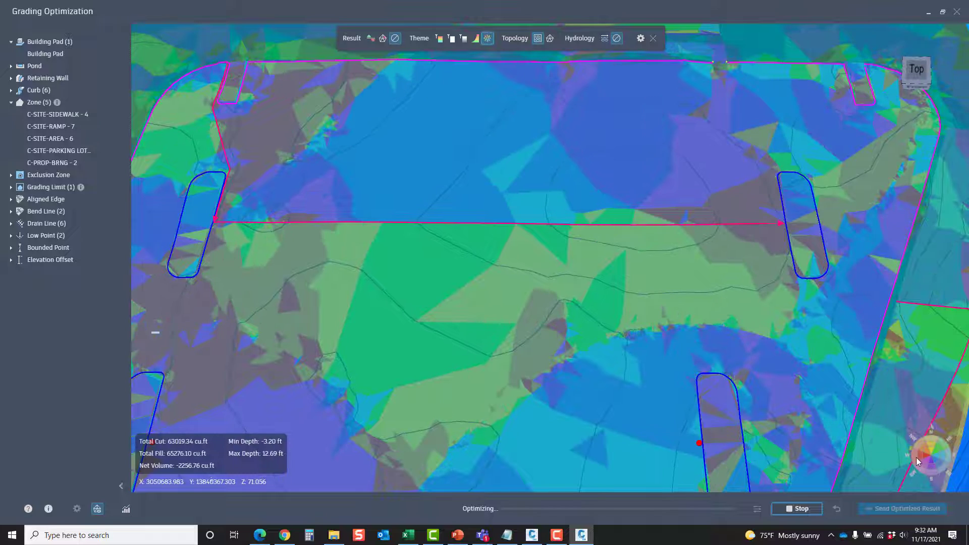
{"action": "left_click", "coordinate": [440, 42]}
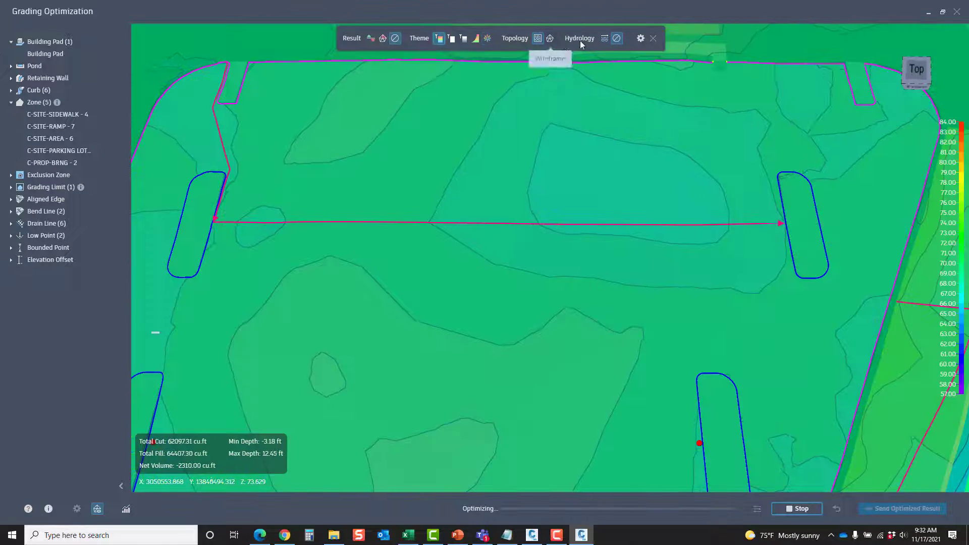
Turn on the hydrology flow arrows and check the flow around the northwest island and its drain line
{"action": "left_click", "coordinate": [604, 39]}
{"action": "left_click_drag", "start_coordinate": [392, 275], "coordinate": [573, 399]}
{"action": "scroll", "coordinate": [528, 309], "scroll_direction": "up", "scroll_amount": 2}
{"action": "middle_click_drag", "start_coordinate": [529, 309], "coordinate": [721, 263], "text": "shift"}
{"action": "scroll", "coordinate": [508, 291], "scroll_direction": "up", "scroll_amount": 2}
{"action": "scroll", "coordinate": [508, 291], "scroll_direction": "up", "scroll_amount": 2}
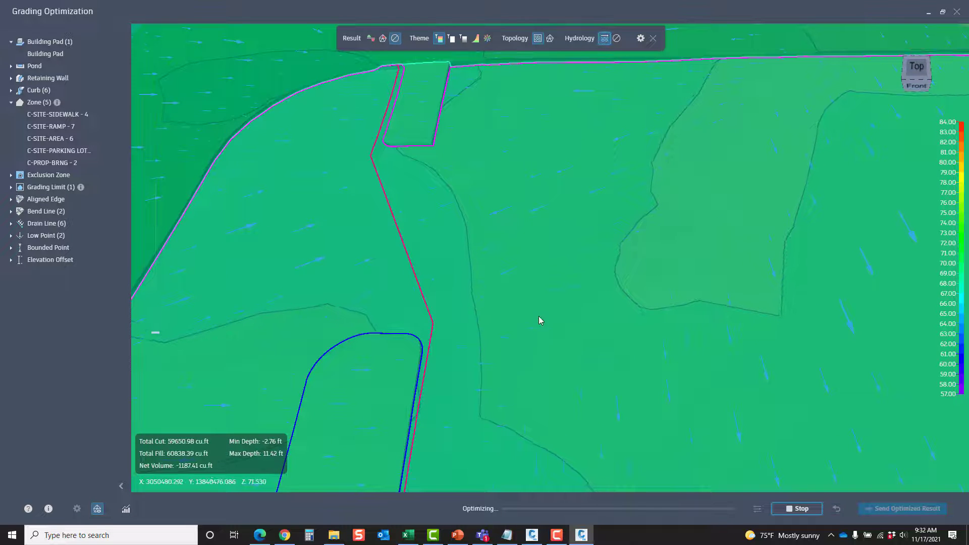
{"action": "middle_click_drag", "start_coordinate": [646, 235], "coordinate": [571, 224], "text": "shift"}
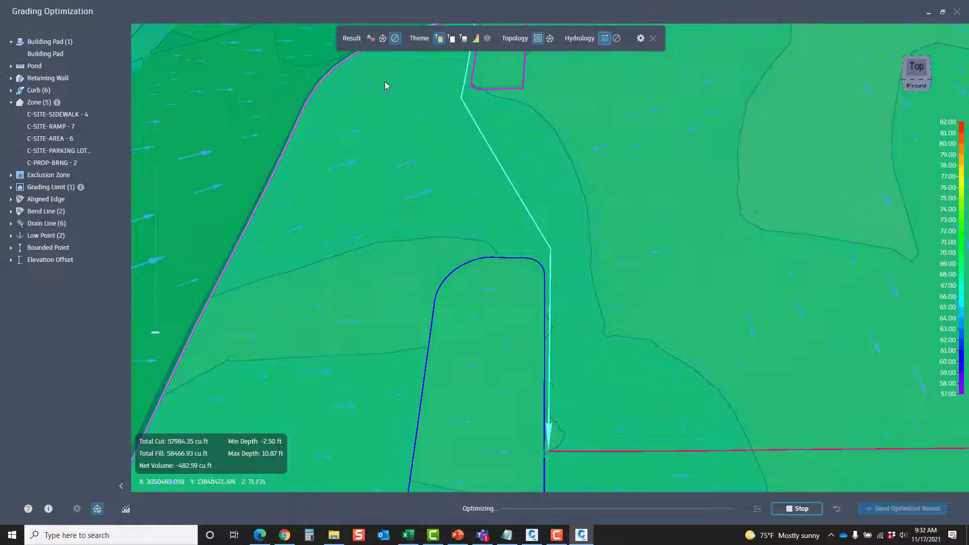
{"action": "middle_click_drag", "start_coordinate": [495, 229], "coordinate": [478, 243], "text": "shift"}
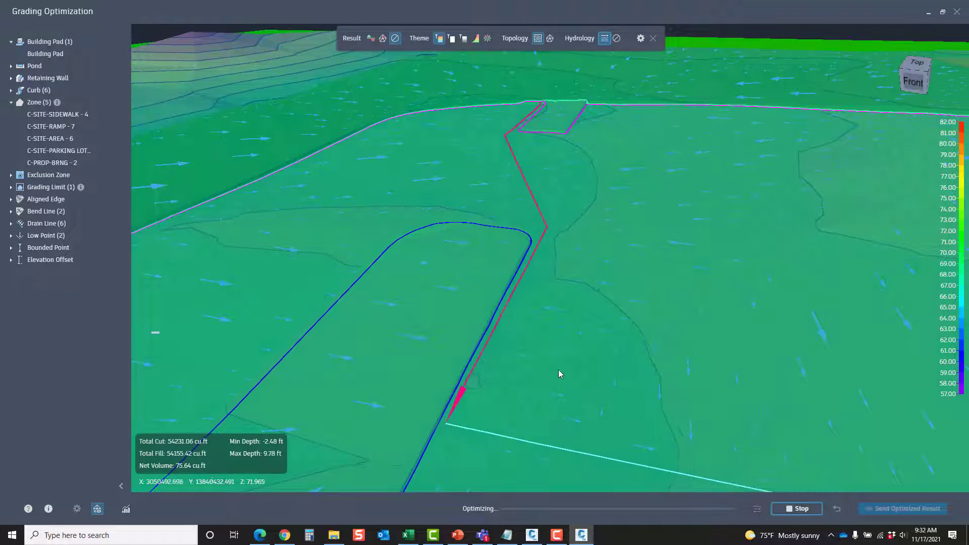
Follow the flow arrows and contours along the drain line from the northwest island to the northeast island
{"action": "middle_click_drag", "start_coordinate": [559, 370], "coordinate": [491, 170], "text": "shift"}
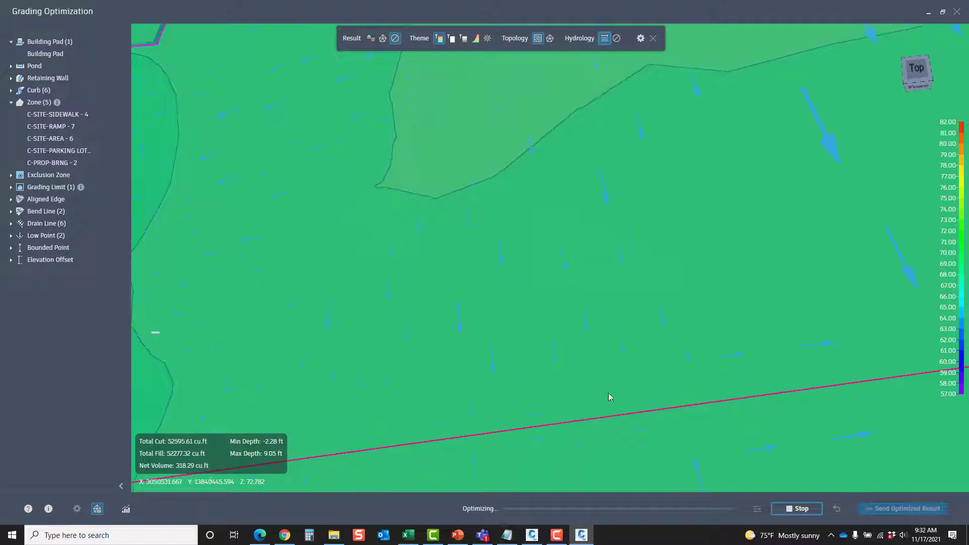
{"action": "scroll", "coordinate": [590, 254], "scroll_direction": "down", "scroll_amount": 3}
{"action": "middle_click_drag", "start_coordinate": [762, 303], "coordinate": [366, 299]}
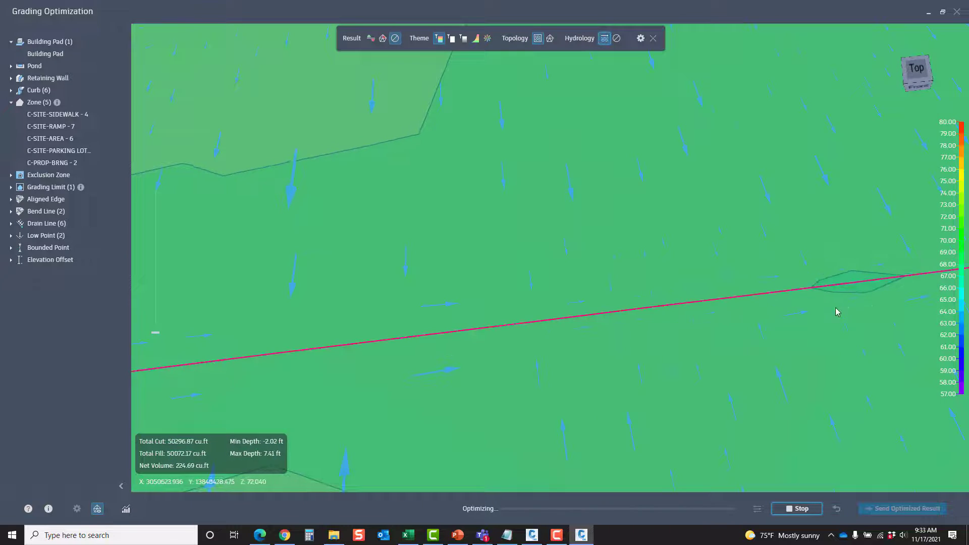
{"action": "middle_click_drag", "start_coordinate": [838, 312], "coordinate": [55, 327]}
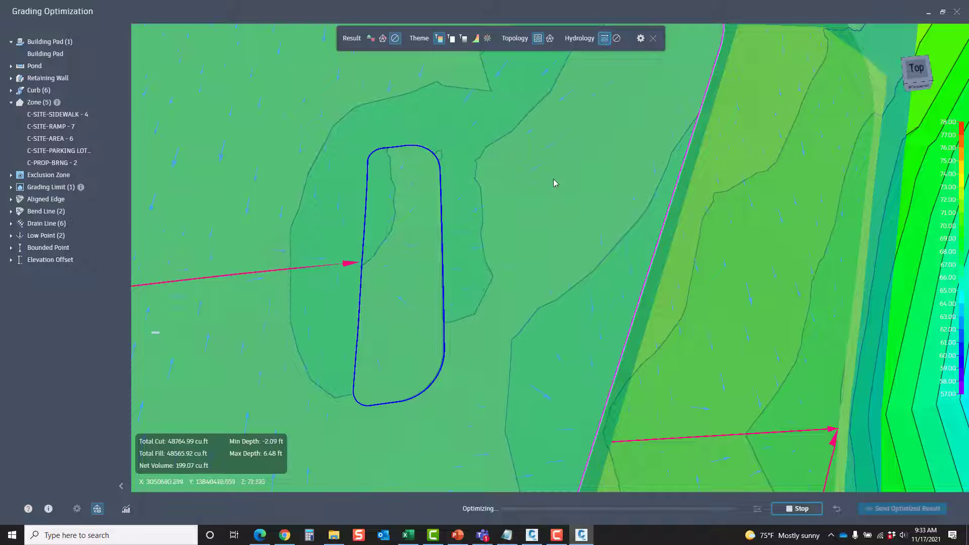
{"action": "middle_click_drag", "start_coordinate": [383, 127], "coordinate": [533, 164]}
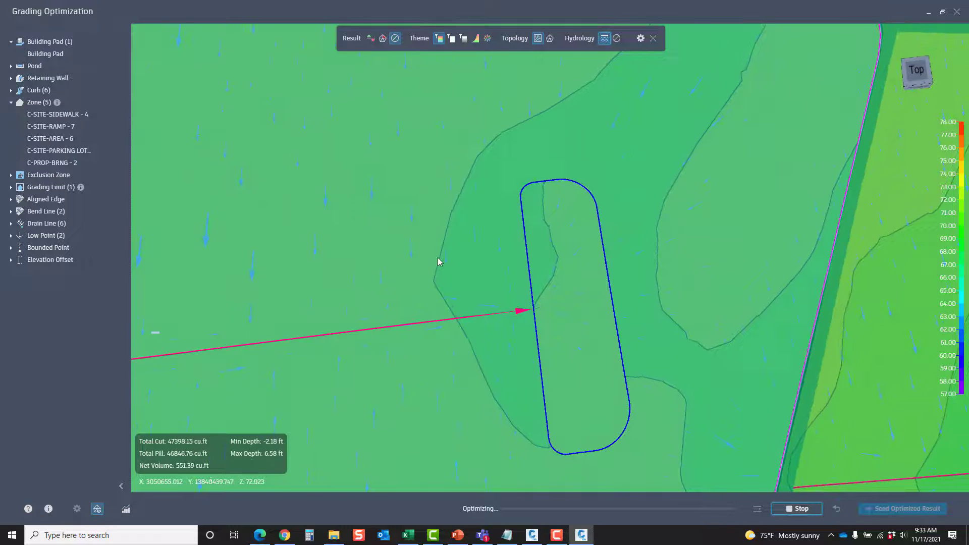
{"action": "middle_click_drag", "start_coordinate": [445, 241], "coordinate": [556, 141], "text": "shift"}
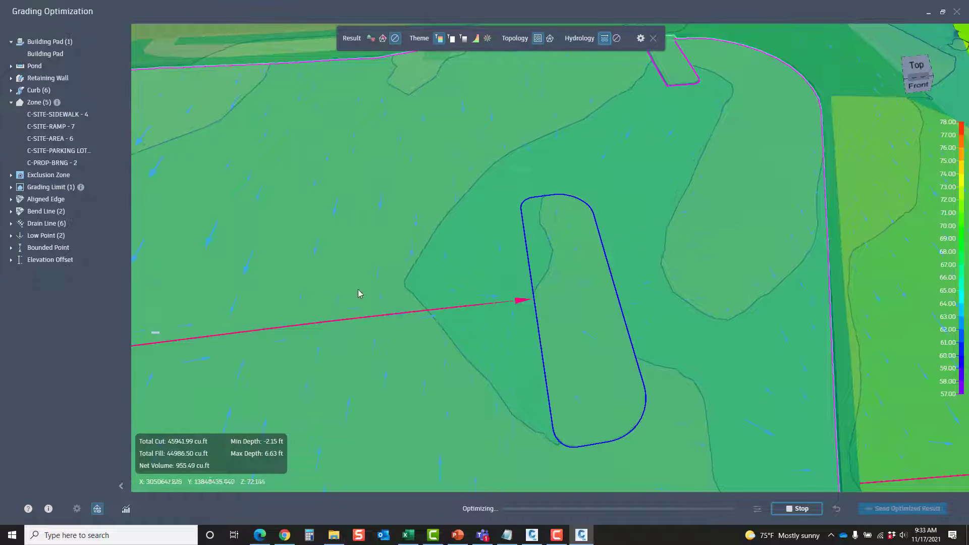
{"action": "middle_click_drag", "start_coordinate": [413, 328], "coordinate": [400, 389], "text": "shift"}
Examine the contours and flow arrows around the southern islands' low points and across the whole parking lot
{"action": "middle_click_drag", "start_coordinate": [435, 350], "coordinate": [614, 98]}
{"action": "middle_click_drag", "start_coordinate": [543, 399], "coordinate": [601, 275]}
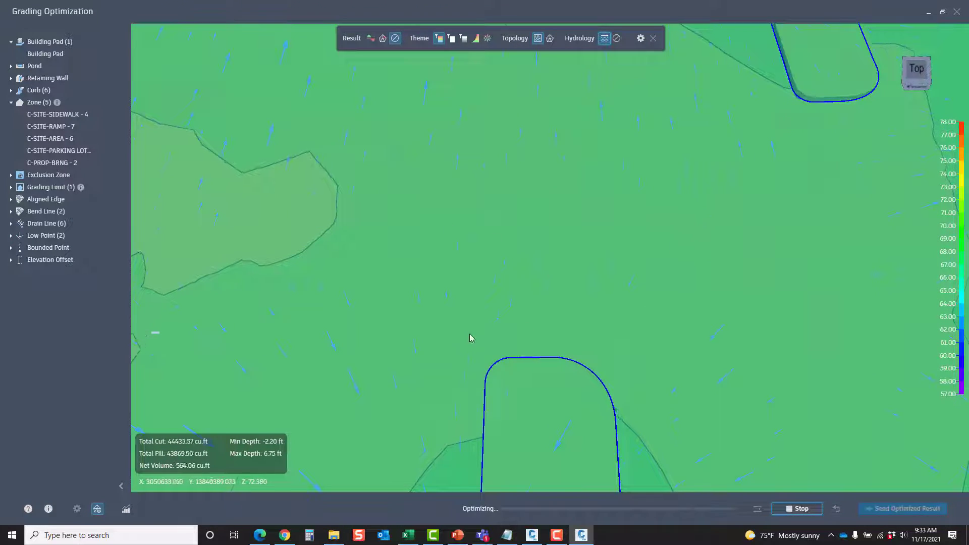
{"action": "middle_click_drag", "start_coordinate": [469, 334], "coordinate": [666, 183]}
{"action": "scroll", "coordinate": [666, 196], "scroll_direction": "down", "scroll_amount": 4}
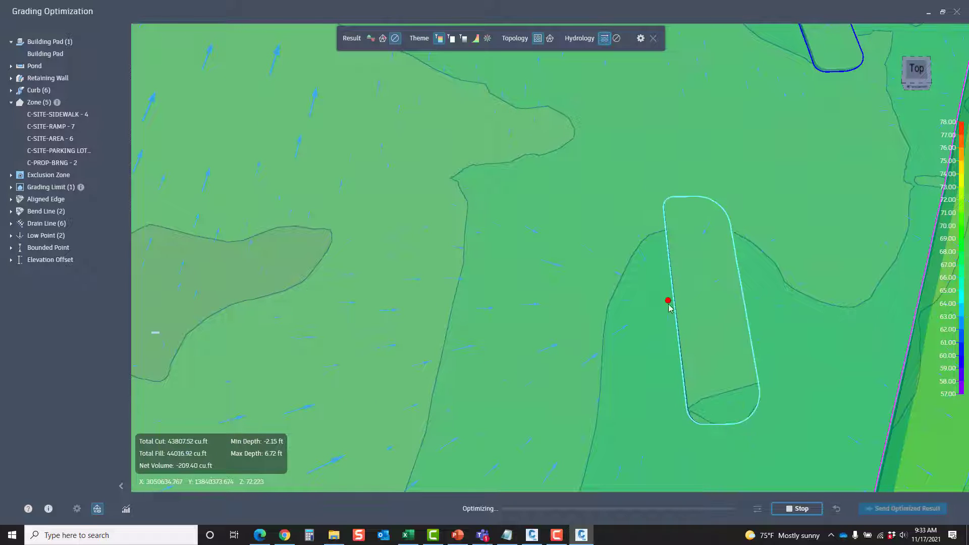
{"action": "middle_click_drag", "start_coordinate": [266, 271], "coordinate": [697, 266]}
{"action": "middle_click_drag", "start_coordinate": [373, 149], "coordinate": [254, 161]}
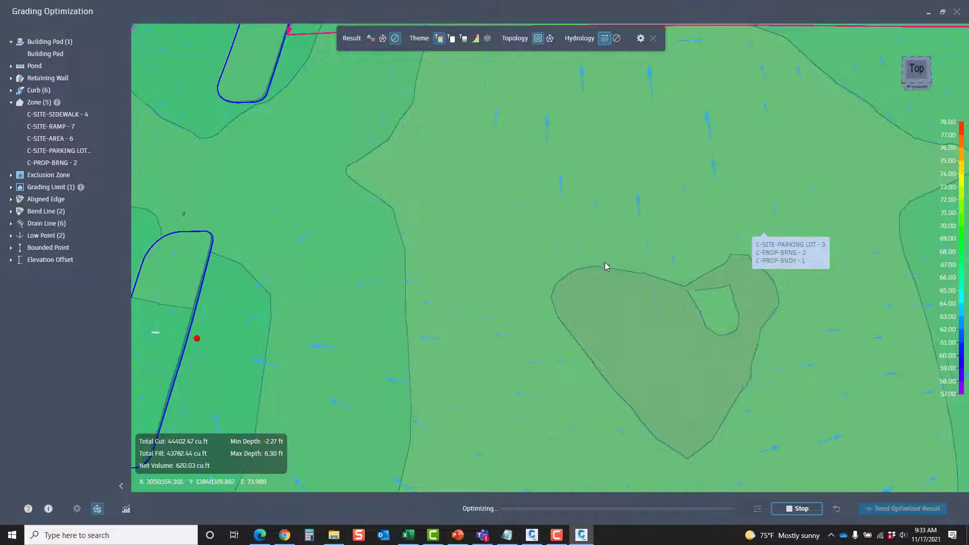
{"action": "middle_click_drag", "start_coordinate": [607, 264], "coordinate": [523, 291], "text": "shift"}
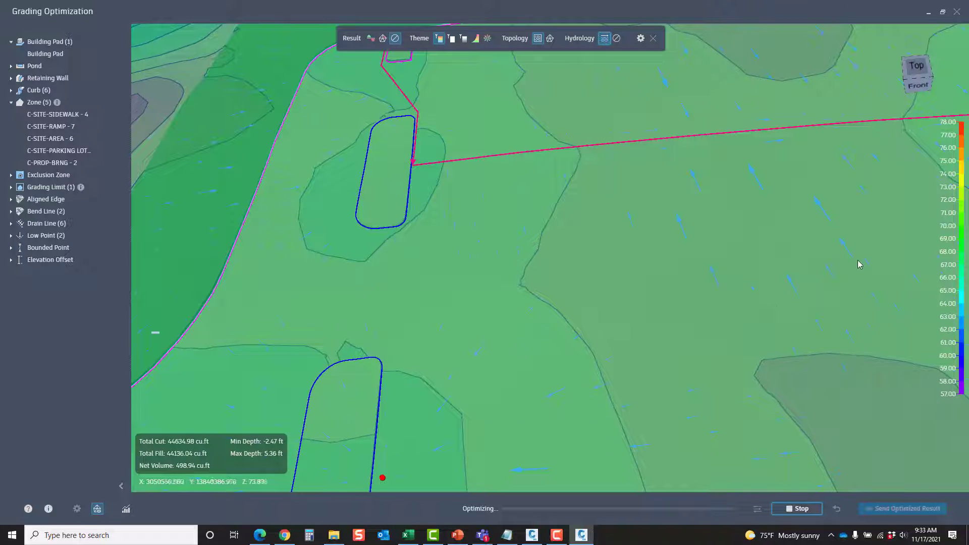
{"action": "middle_click_drag", "start_coordinate": [859, 264], "coordinate": [698, 231]}
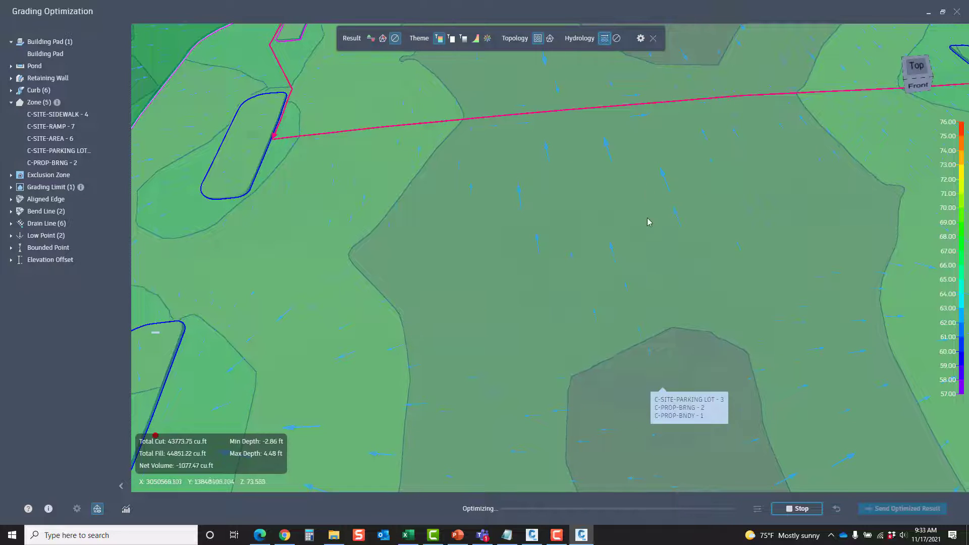
{"action": "scroll", "coordinate": [675, 299], "scroll_direction": "down", "scroll_amount": 2}
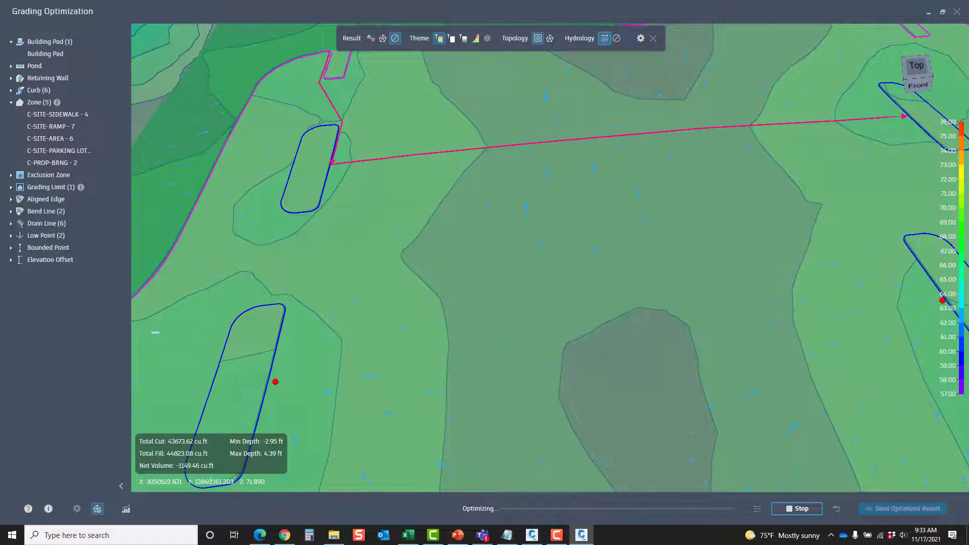
{"action": "scroll", "coordinate": [551, 258], "scroll_direction": "down", "scroll_amount": 3}
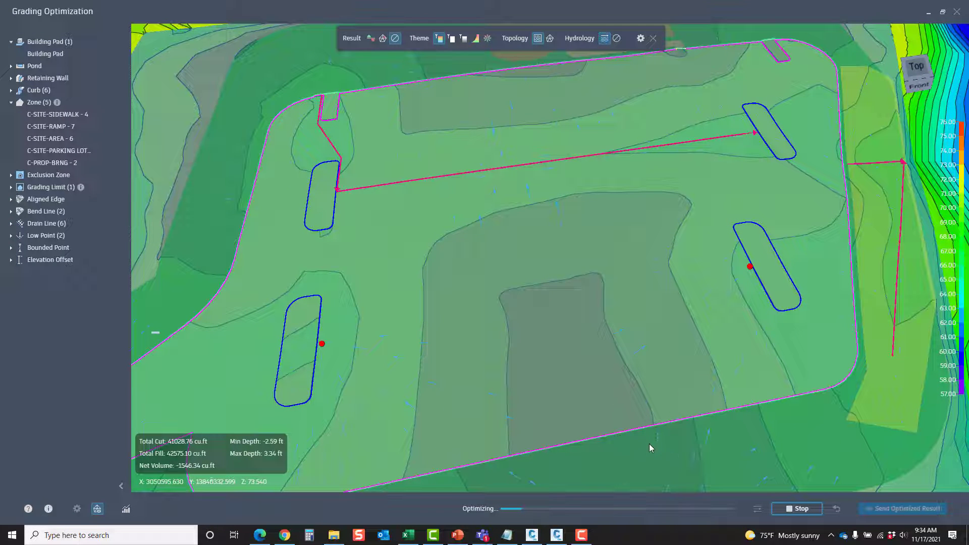
Display the cut-fill result for the site, view it in perspective, and switch the result display to slope violations
{"action": "left_click", "coordinate": [370, 39]}
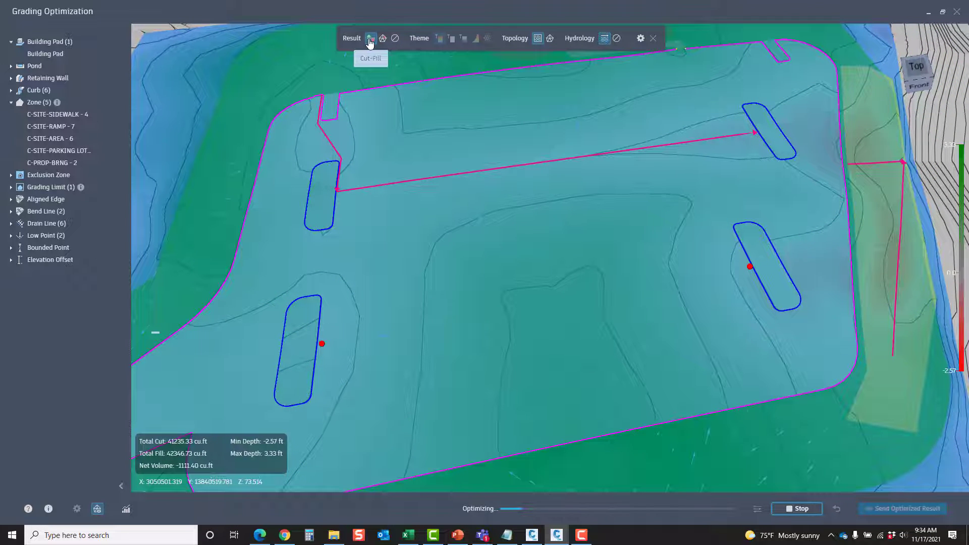
{"action": "middle_click_drag", "start_coordinate": [485, 310], "coordinate": [624, 330]}
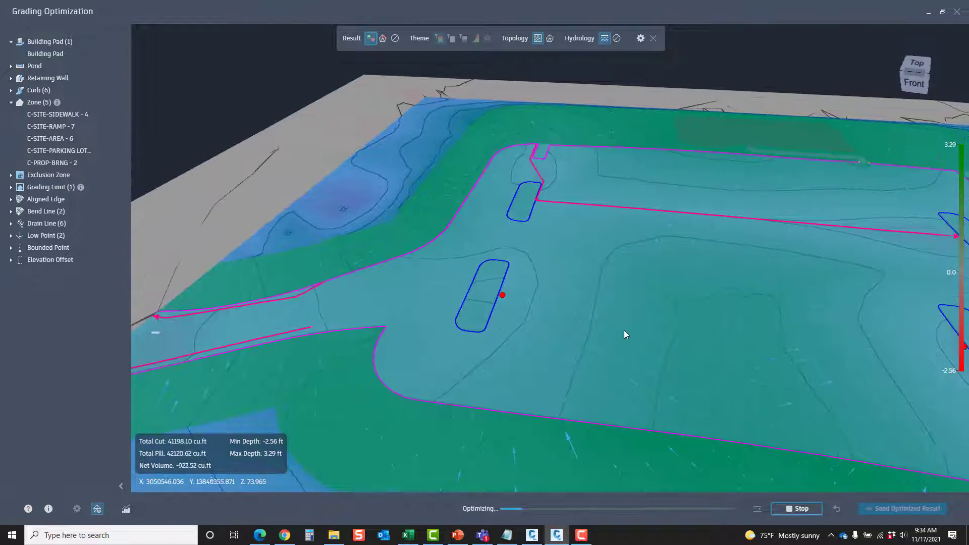
{"action": "left_click", "coordinate": [383, 40]}
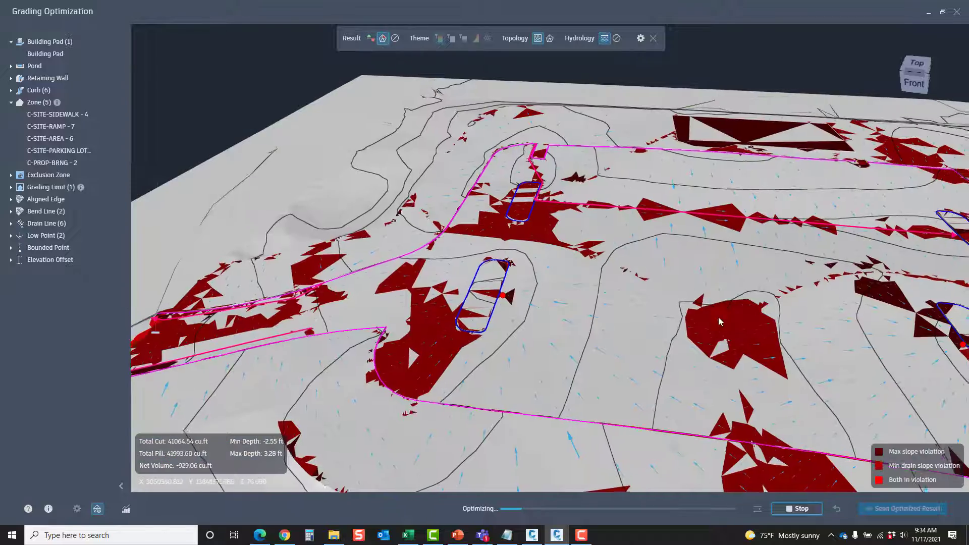
Examine the slope violations across the parking lot and around its eastern islands from several viewing angles
{"action": "middle_click_drag", "start_coordinate": [719, 322], "coordinate": [725, 330], "text": "shift"}
{"action": "middle_click_drag", "start_coordinate": [824, 290], "coordinate": [536, 284]}
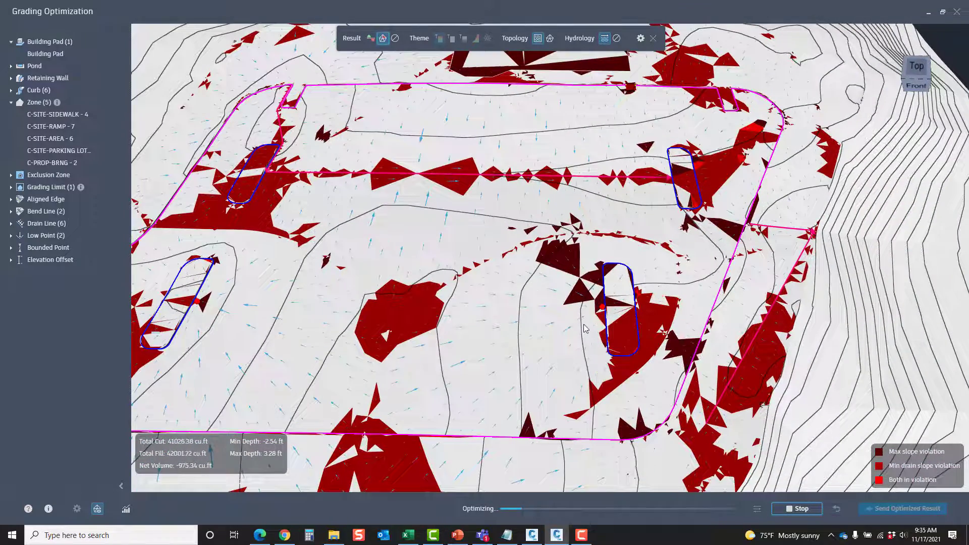
{"action": "scroll", "coordinate": [580, 269], "scroll_direction": "up", "scroll_amount": 2}
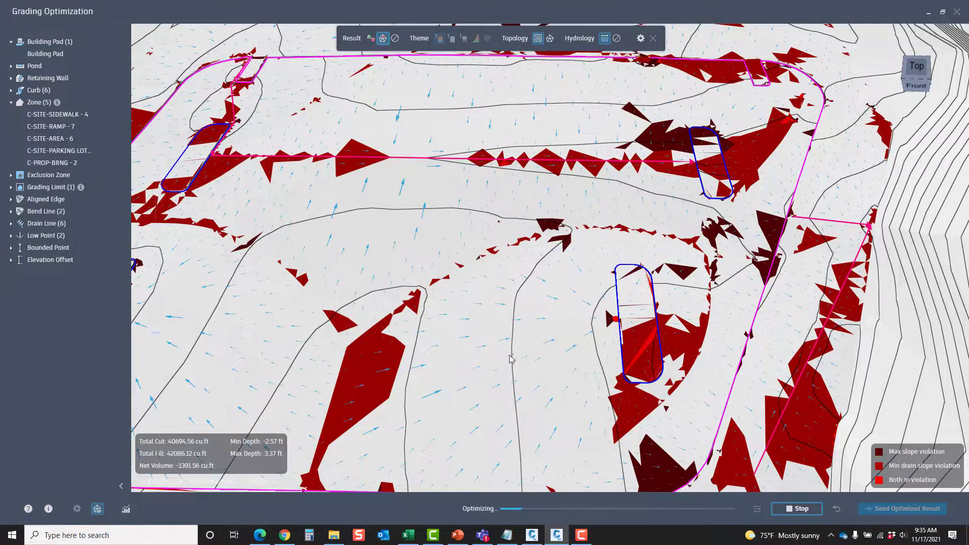
{"action": "middle_click_drag", "start_coordinate": [512, 356], "coordinate": [550, 337], "text": "shift"}
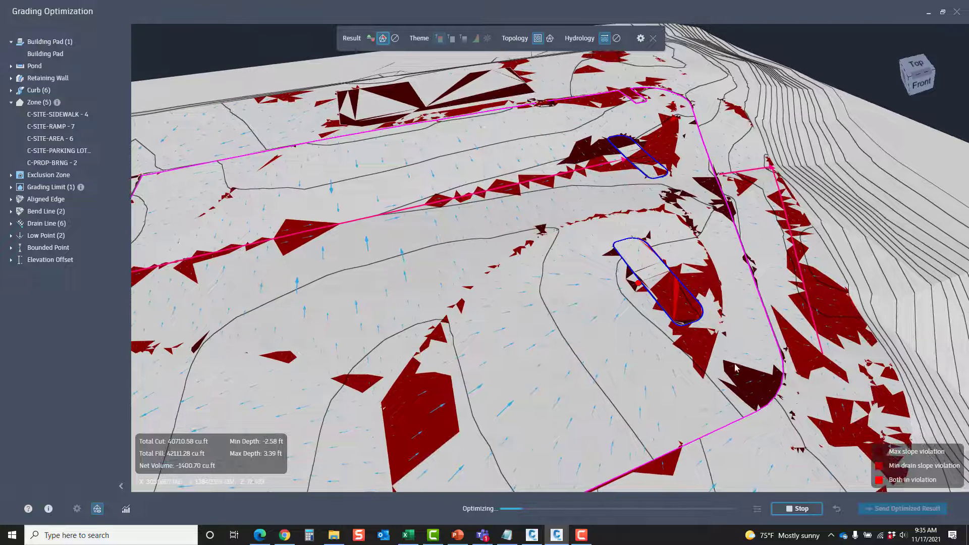
{"action": "mouse_move", "coordinate": [733, 368]}
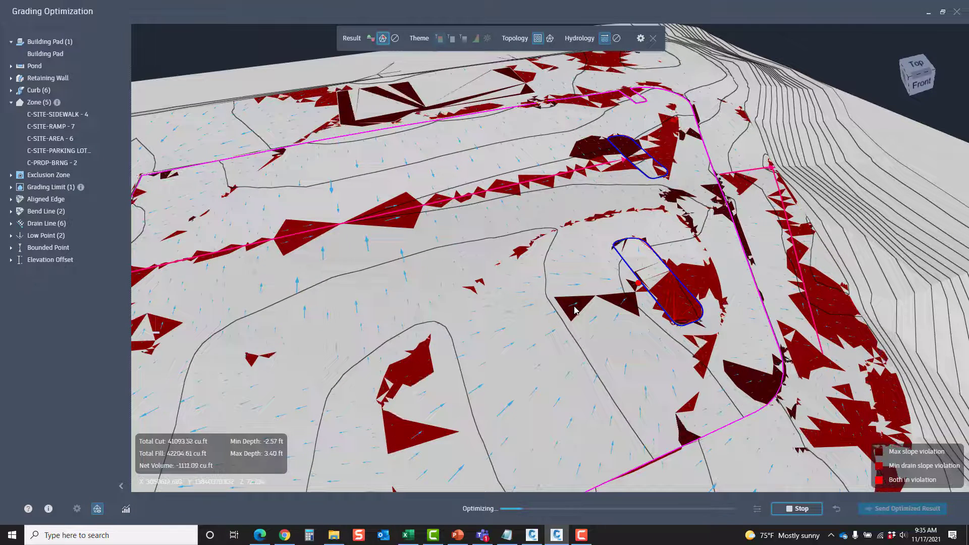
{"action": "middle_click_drag", "start_coordinate": [548, 353], "coordinate": [530, 370], "text": "shift"}
{"action": "middle_click_drag", "start_coordinate": [441, 374], "coordinate": [510, 322]}
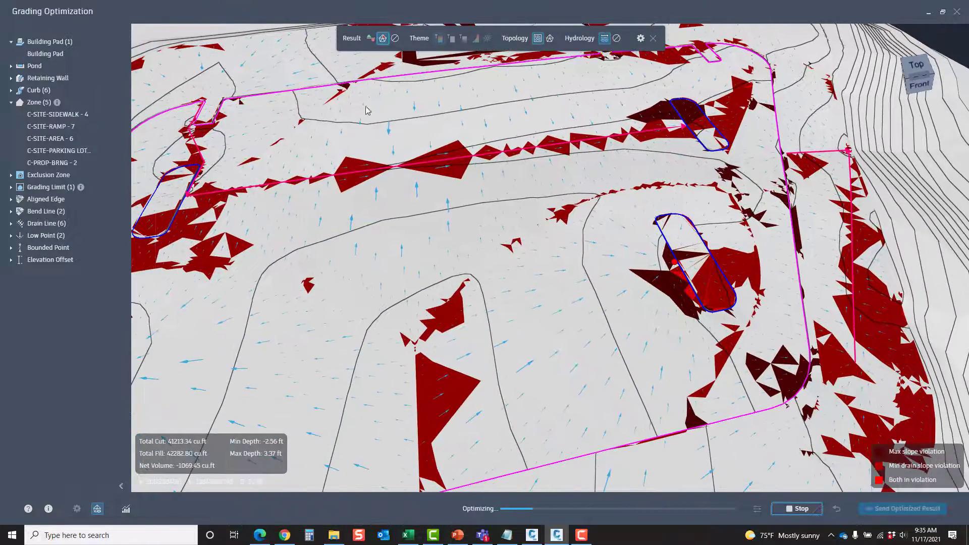
Display the cut-fill result again and review the convergence plots for feasibility, volumes and terrain smoothness
{"action": "left_click", "coordinate": [371, 38]}
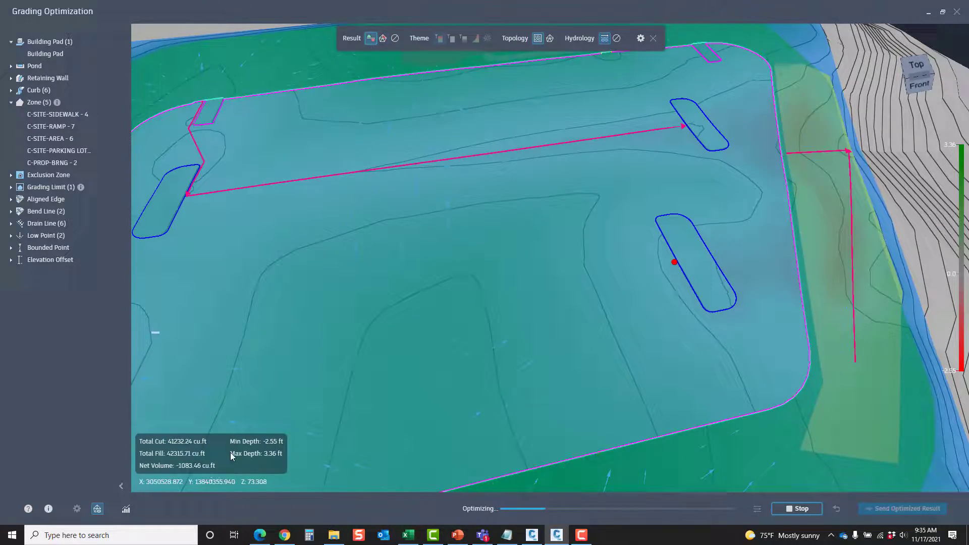
{"action": "left_click", "coordinate": [126, 511]}
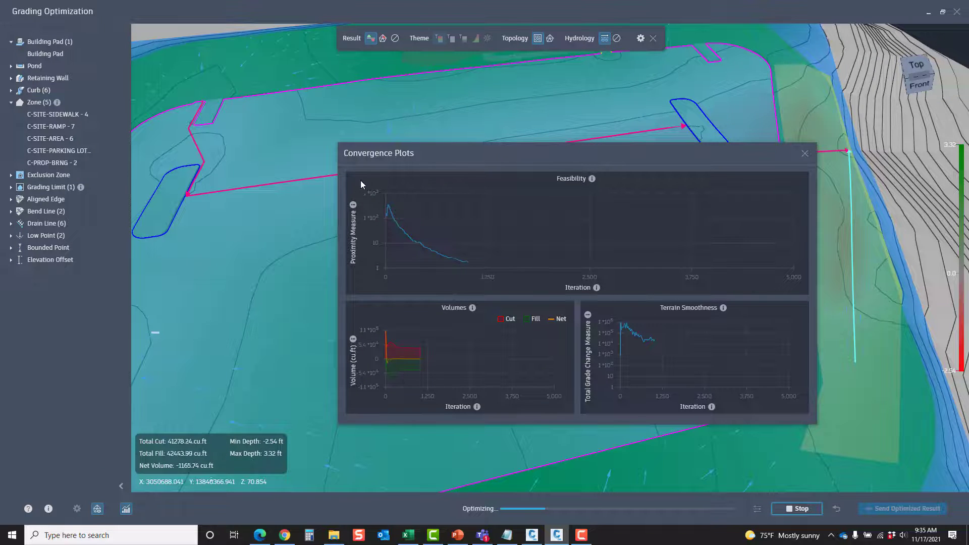
{"action": "mouse_move", "coordinate": [370, 216]}
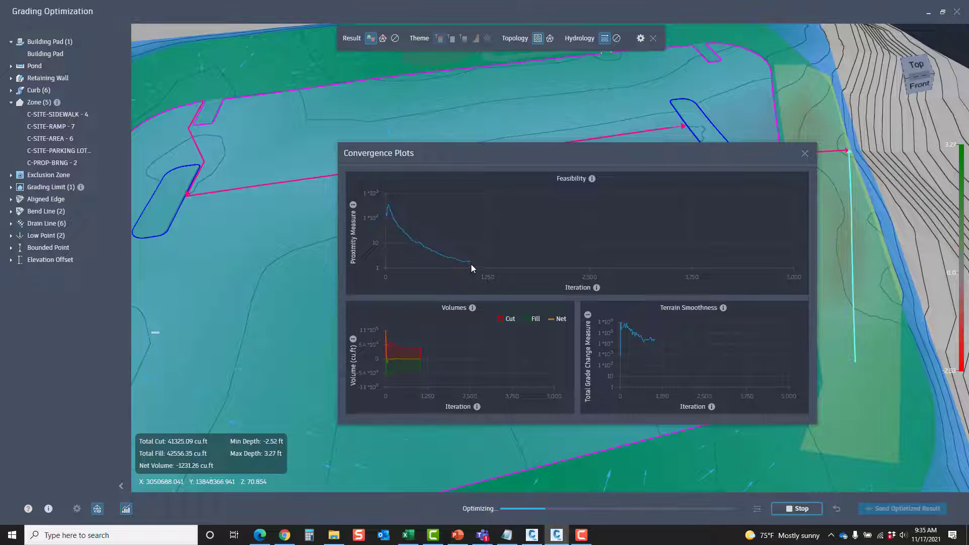
{"action": "mouse_move", "coordinate": [472, 266]}
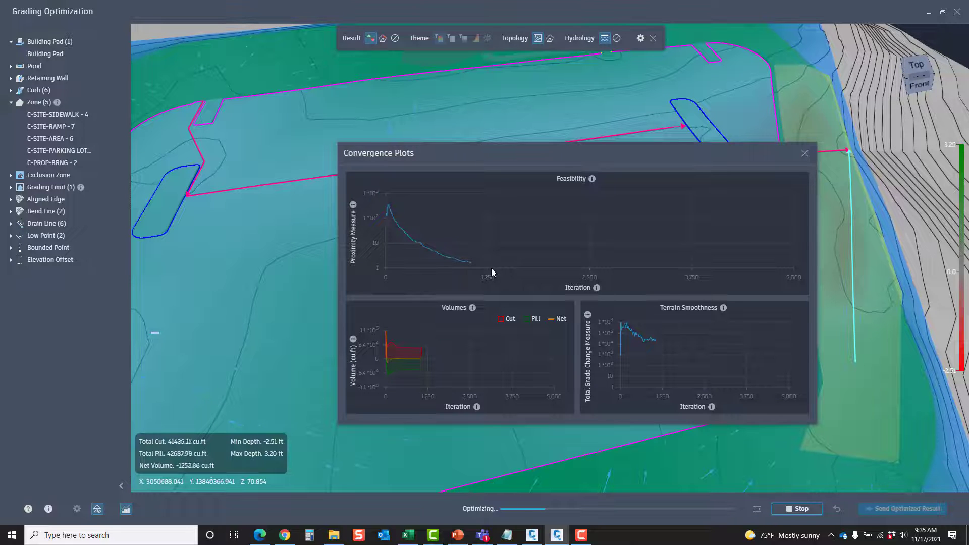
{"action": "mouse_move", "coordinate": [422, 363]}
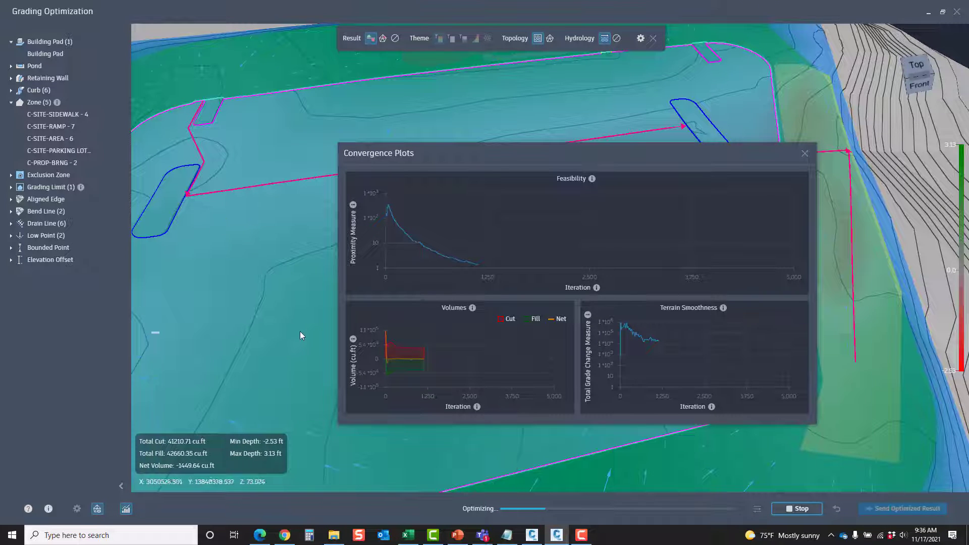
{"action": "mouse_move", "coordinate": [657, 364]}
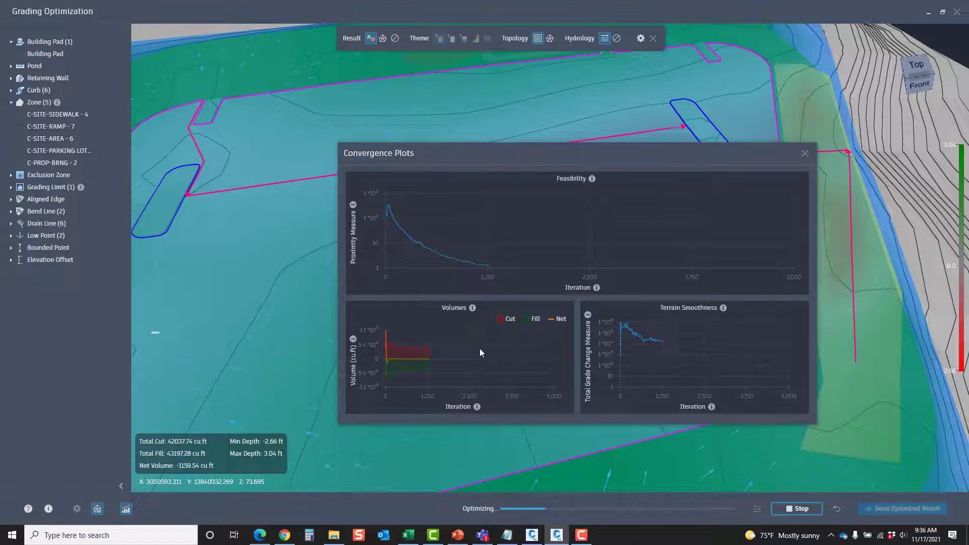
{"action": "mouse_move", "coordinate": [472, 377]}
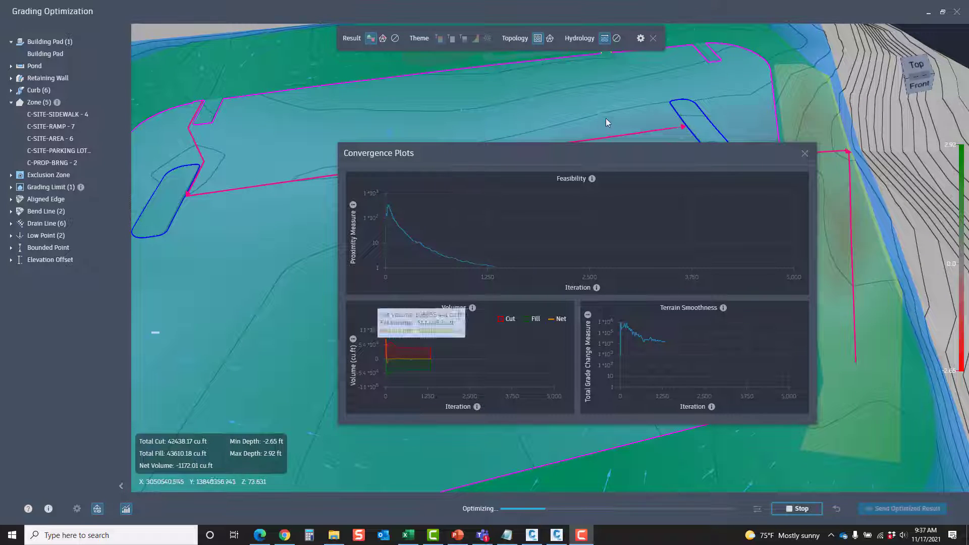
{"action": "left_click_drag", "start_coordinate": [564, 158], "coordinate": [447, 125]}
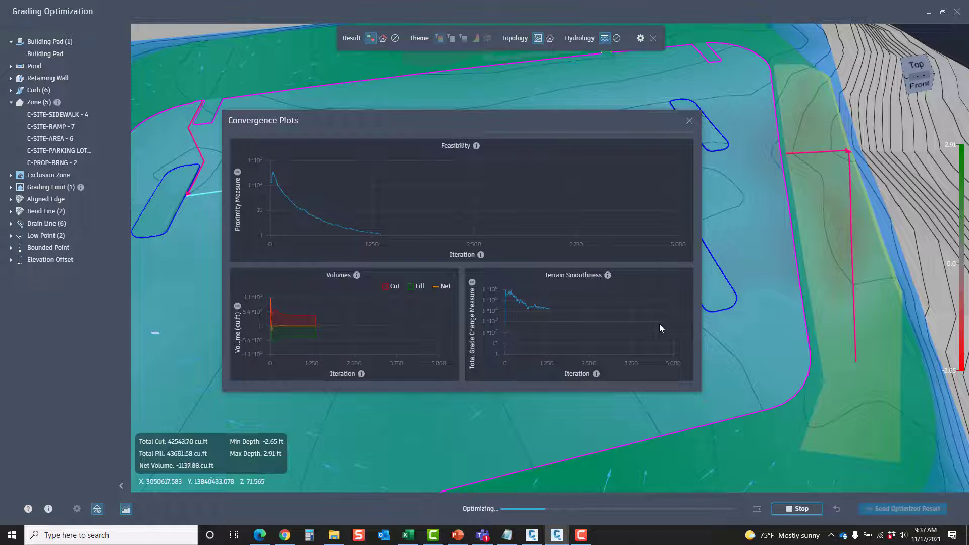
{"action": "left_click", "coordinate": [690, 121]}
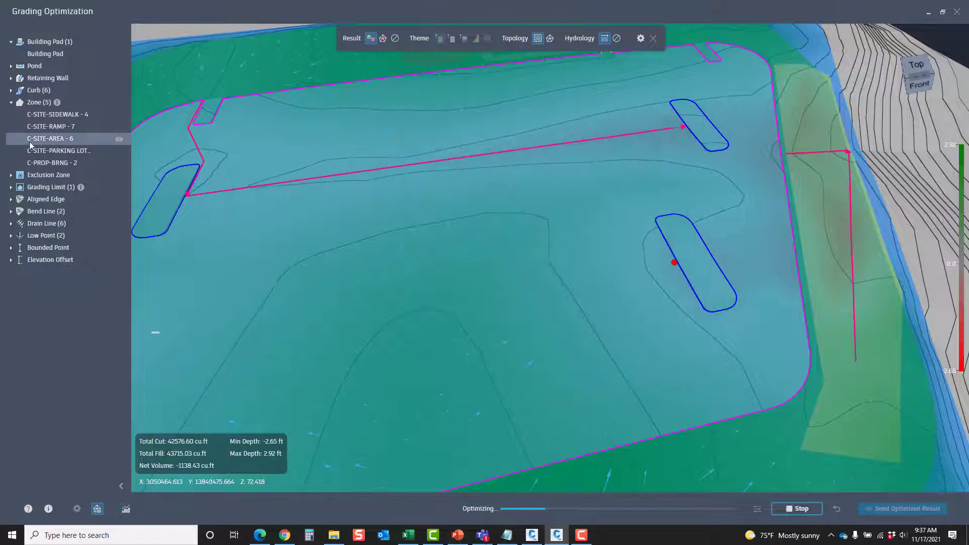
Zoom to the Islands - 4 curb and inspect the island's raised edge and surrounding flow in a low perspective view
{"action": "left_click", "coordinate": [11, 91]}
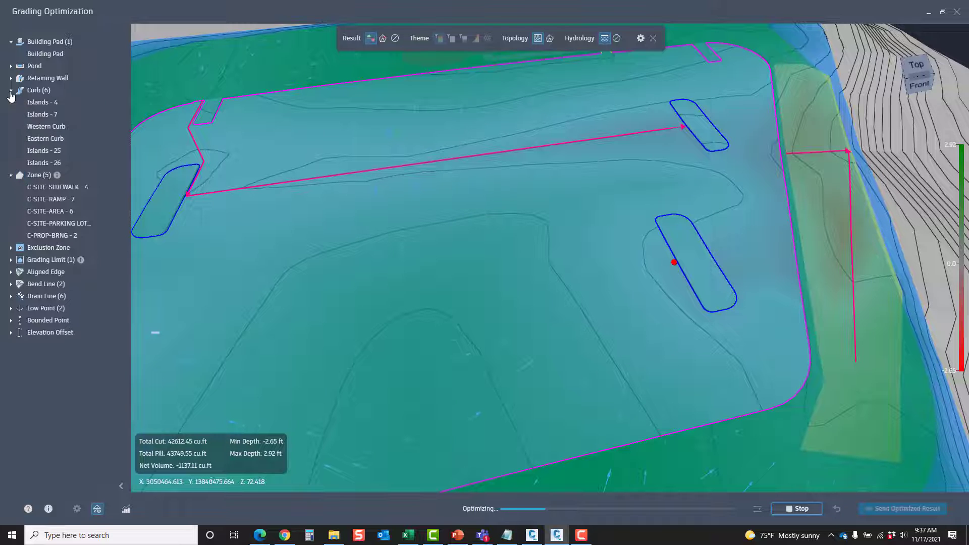
{"action": "left_click", "coordinate": [35, 104]}
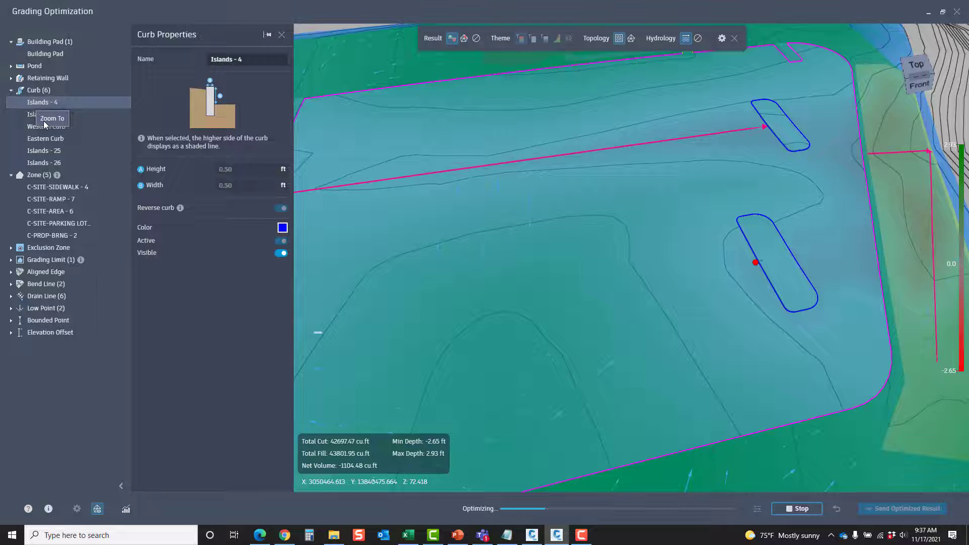
{"action": "left_click", "coordinate": [44, 120]}
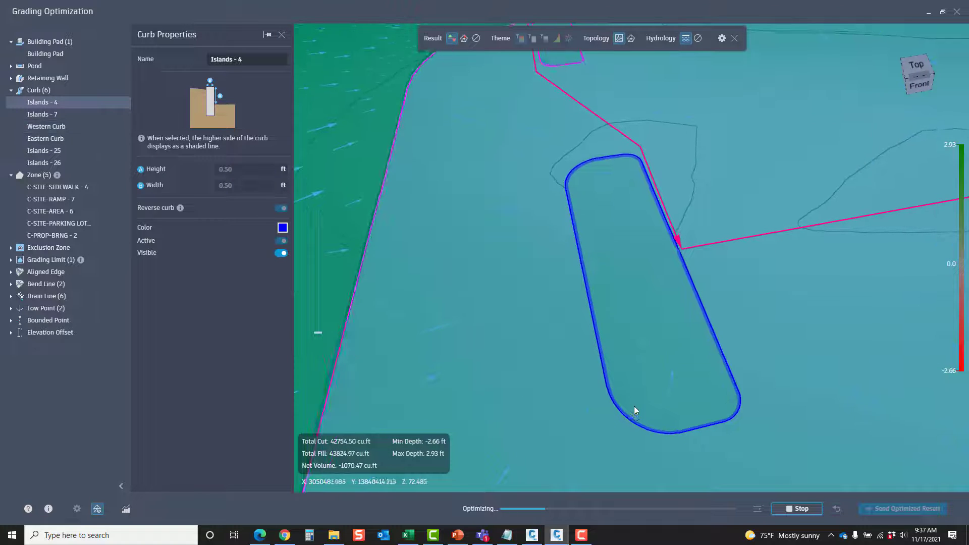
{"action": "middle_click_drag", "start_coordinate": [634, 406], "coordinate": [617, 381]}
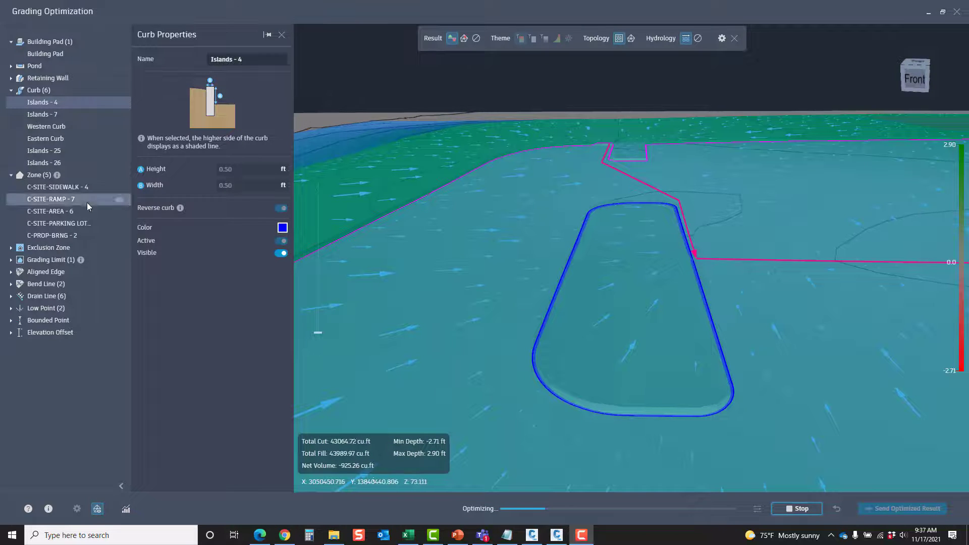
Zoom to the C-SITE-RAMP - 7 zone and inspect its slope, flow arrows and contours in perspective
{"action": "left_click", "coordinate": [59, 200]}
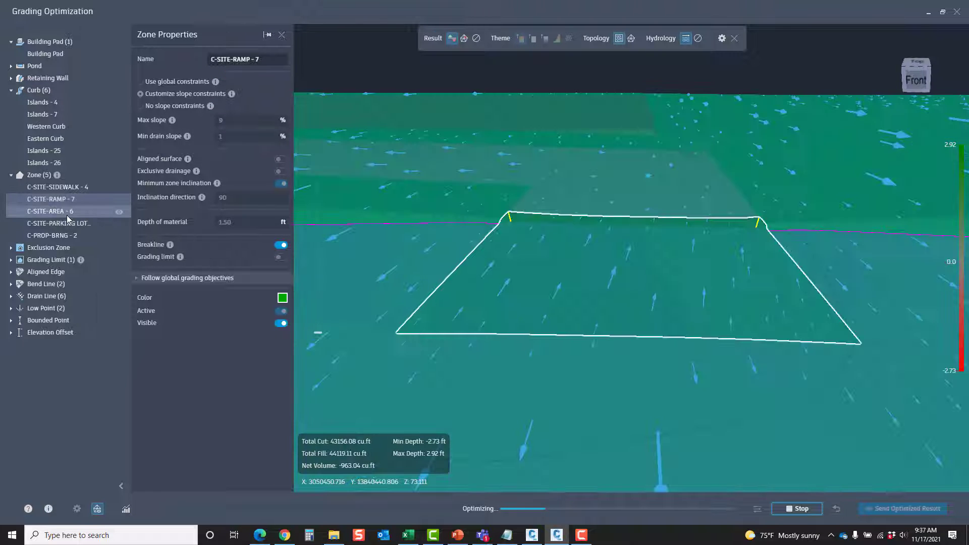
{"action": "scroll", "coordinate": [614, 303], "scroll_direction": "up", "scroll_amount": 2}
{"action": "middle_click_drag", "start_coordinate": [614, 303], "coordinate": [631, 316]}
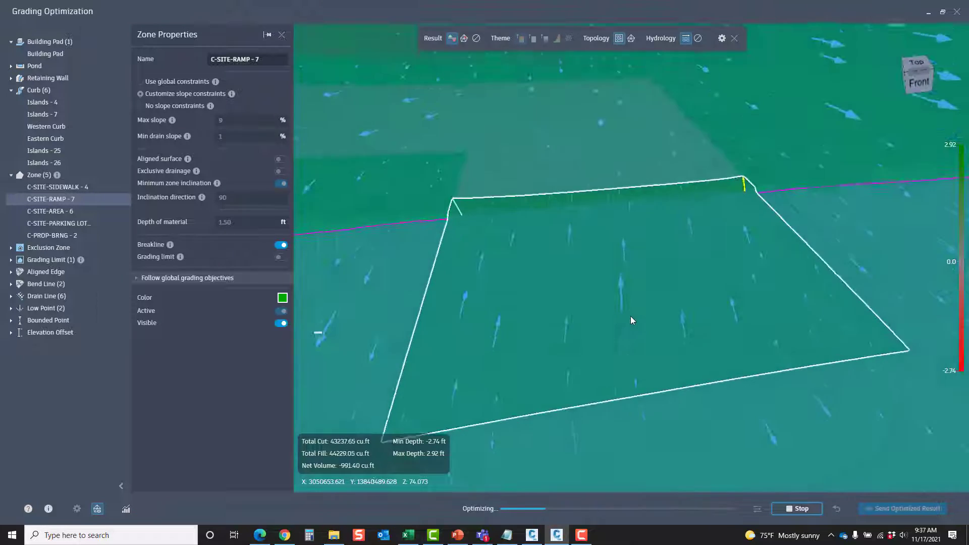
{"action": "scroll", "coordinate": [631, 316], "scroll_direction": "down", "scroll_amount": 3}
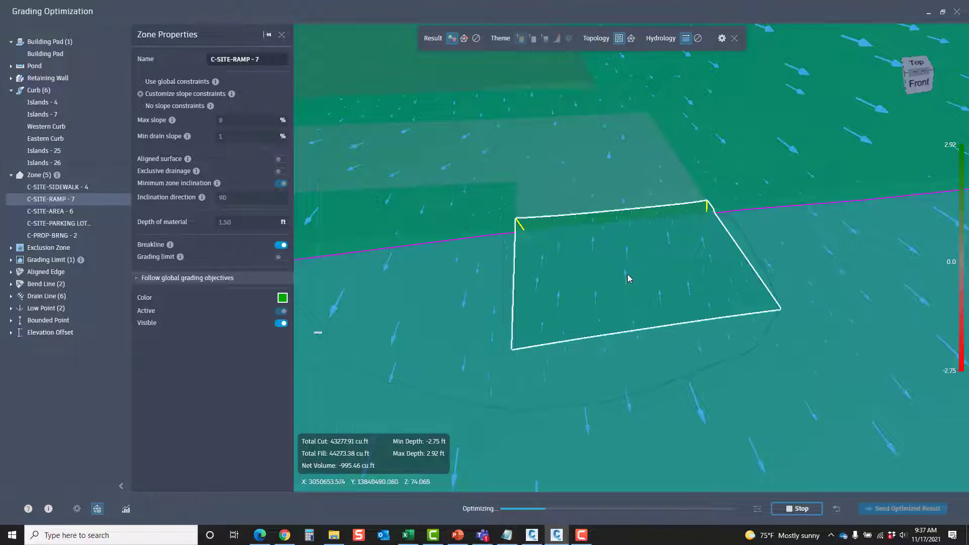
{"action": "middle_click_drag", "start_coordinate": [628, 278], "coordinate": [621, 293]}
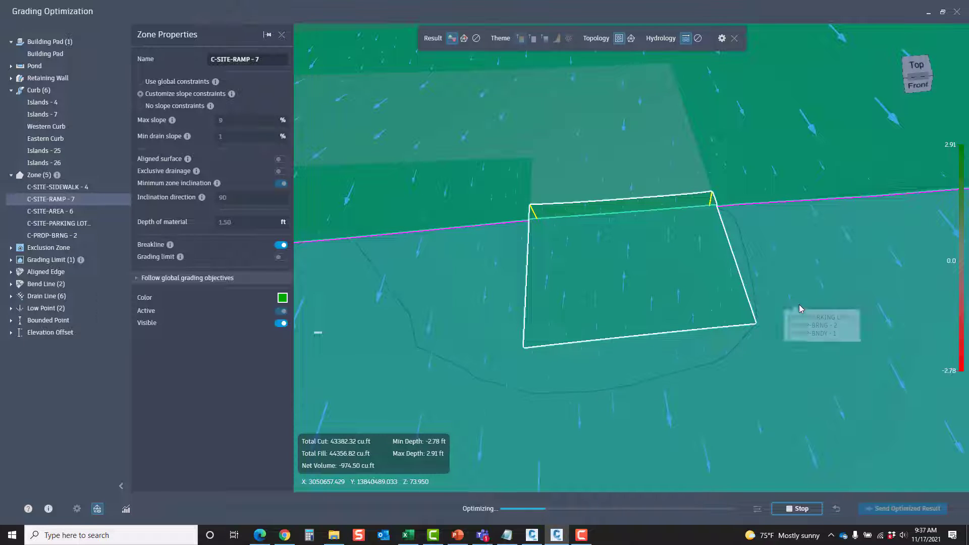
Stop the optimization, check the save option for creating a new surface, and cancel the transfer to the drawing
{"action": "left_click", "coordinate": [808, 506]}
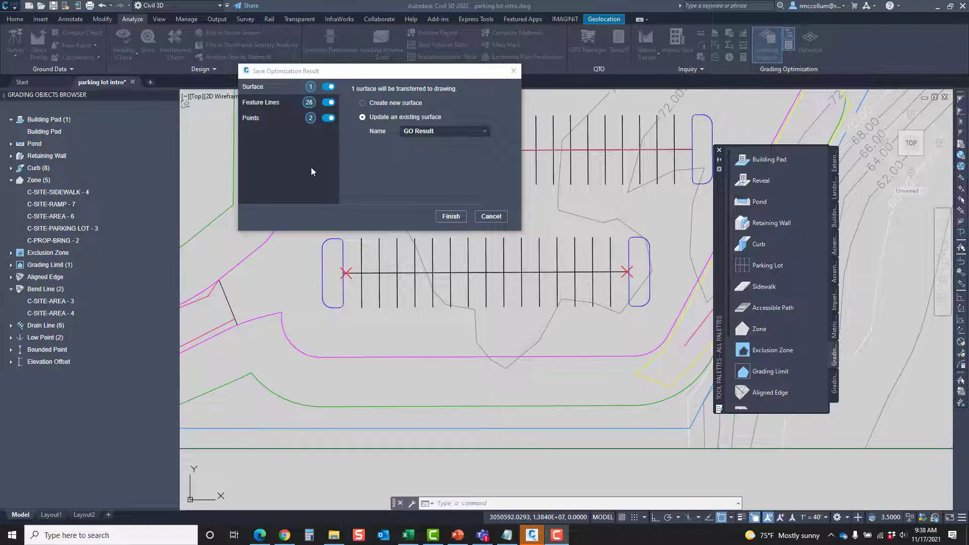
{"action": "left_click", "coordinate": [363, 103]}
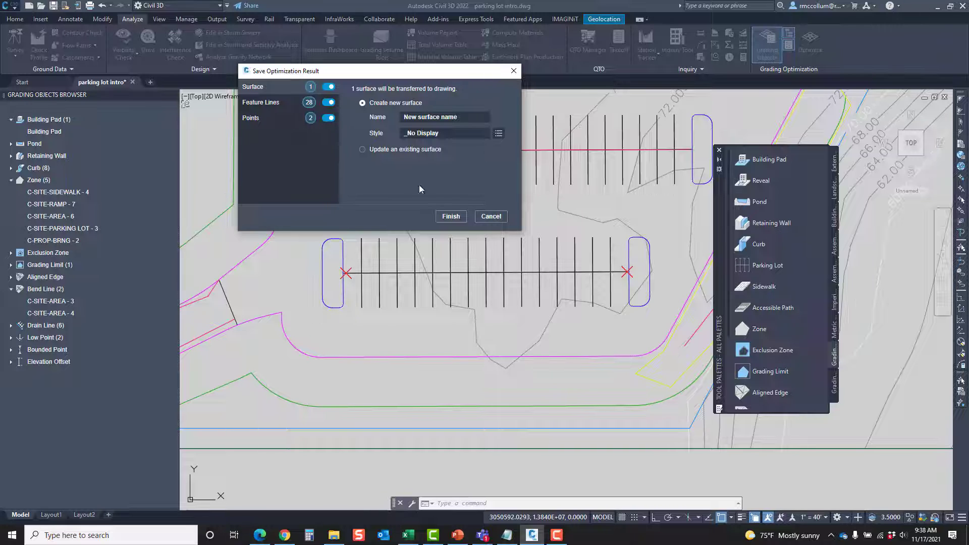
{"action": "left_click", "coordinate": [497, 220]}
Close the tool palettes and the grading objects browser, and open the Toolspace for the parking lot drawing
{"action": "middle_click_drag", "start_coordinate": [472, 214], "coordinate": [434, 302]}
{"action": "left_click", "coordinate": [720, 151]}
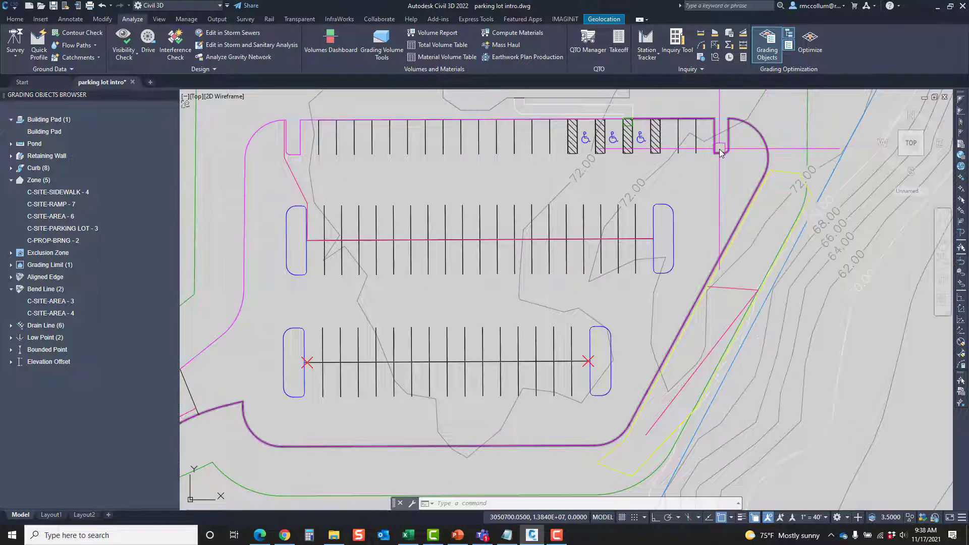
{"action": "left_click", "coordinate": [174, 95]}
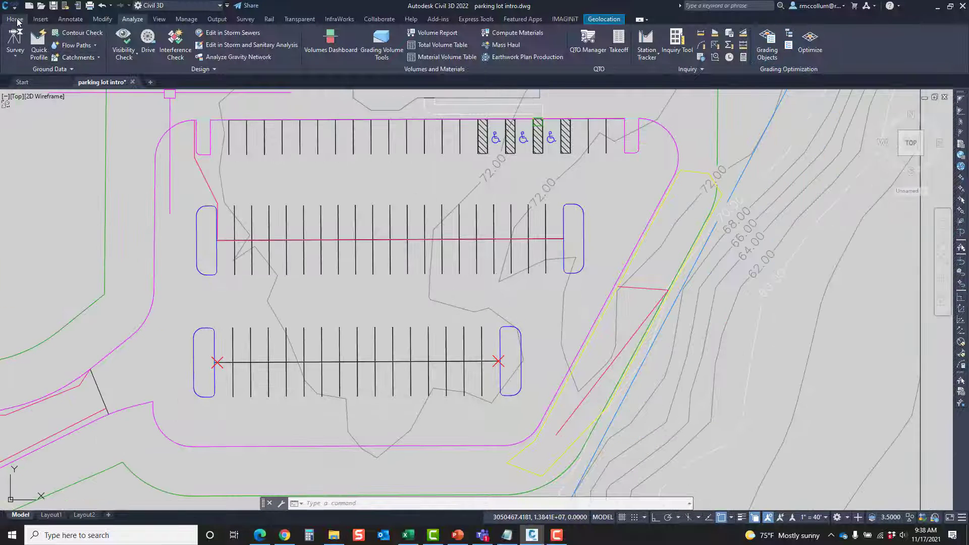
{"action": "left_click", "coordinate": [14, 19]}
{"action": "left_click", "coordinate": [17, 43]}
{"action": "left_click", "coordinate": [56, 173]}
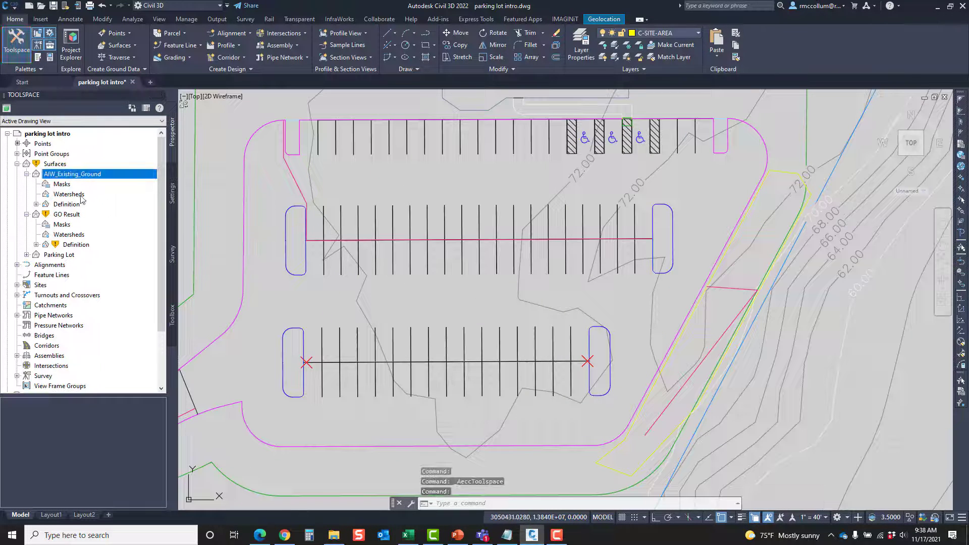
{"action": "right_click", "coordinate": [53, 165]}
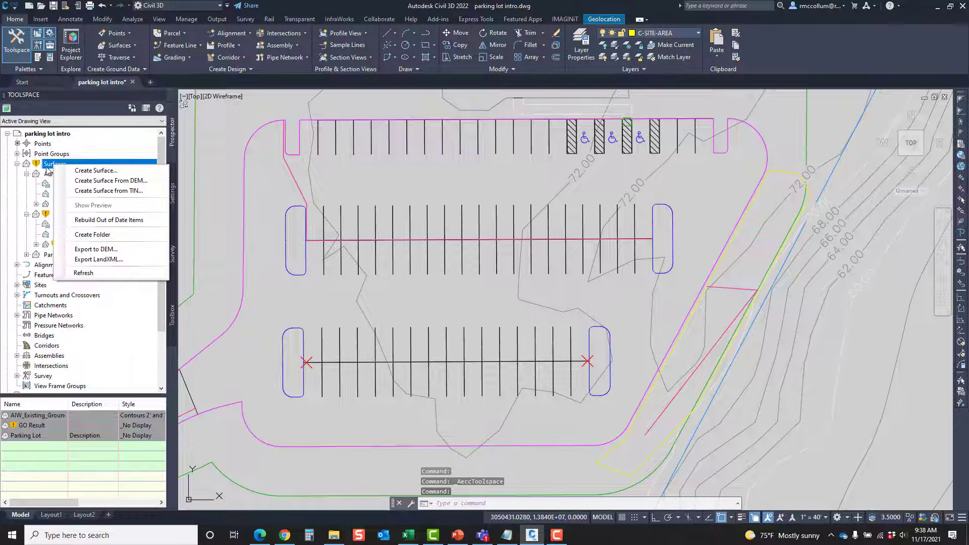
{"action": "right_click", "coordinate": [48, 166]}
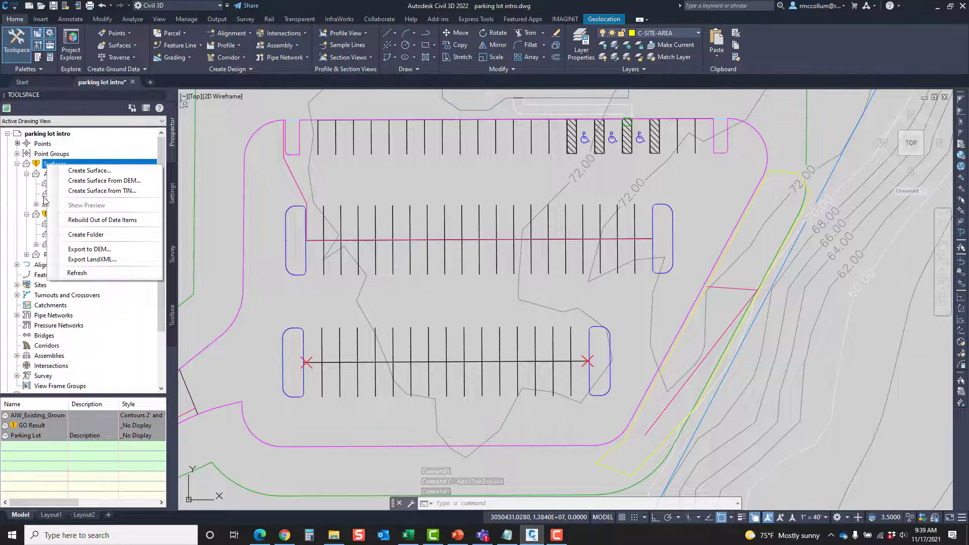
{"action": "left_click", "coordinate": [358, 160]}
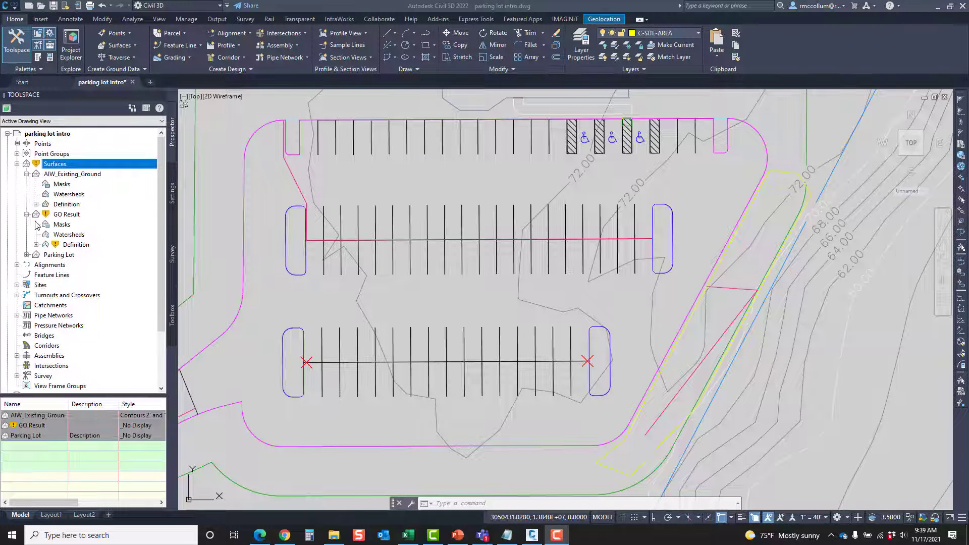
Set the GO Result surface's style to Contours 1' and 5' (Design) and apply it to the drawing
{"action": "left_click", "coordinate": [71, 215]}
{"action": "right_click", "coordinate": [72, 216]}
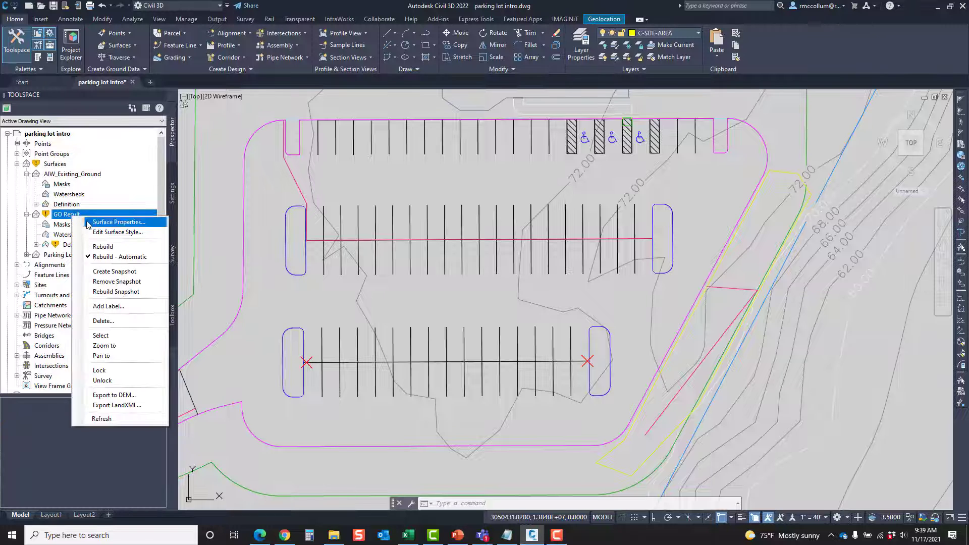
{"action": "left_click", "coordinate": [85, 221]}
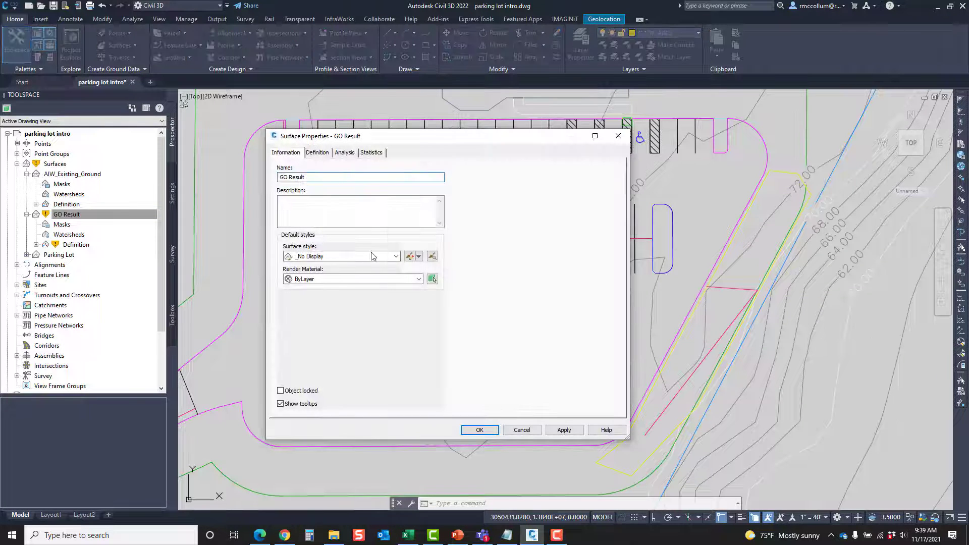
{"action": "left_click", "coordinate": [359, 257]}
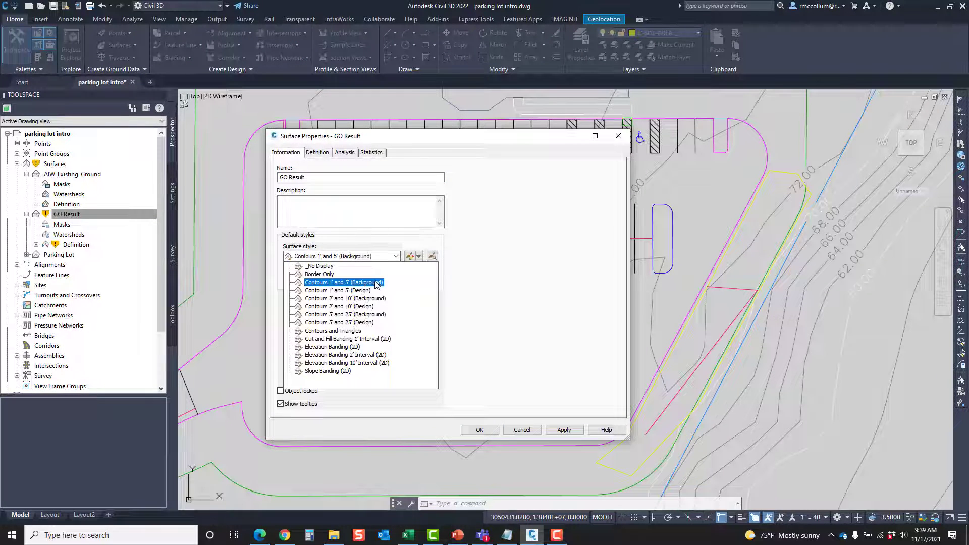
{"action": "left_click", "coordinate": [360, 290]}
{"action": "left_click", "coordinate": [564, 430]}
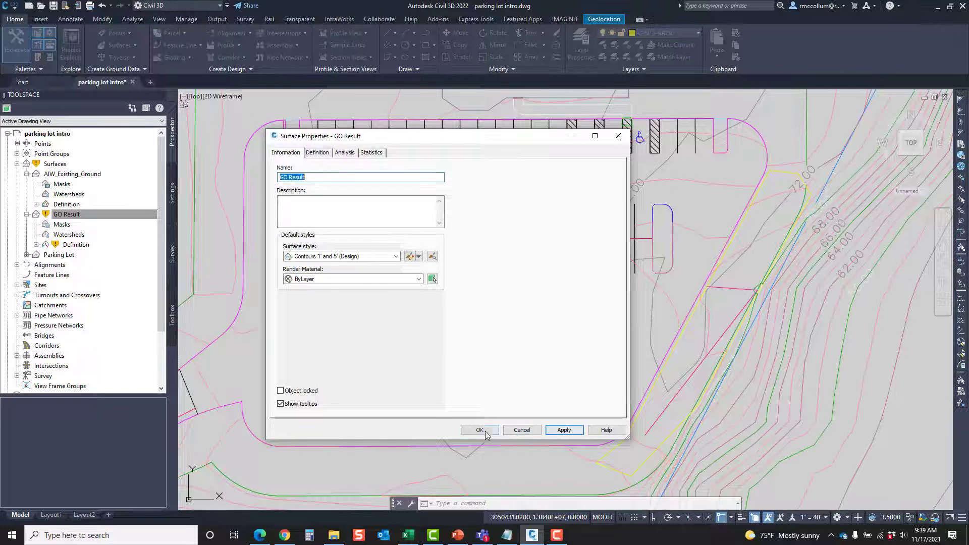
{"action": "left_click", "coordinate": [479, 430]}
{"action": "left_click", "coordinate": [673, 300]}
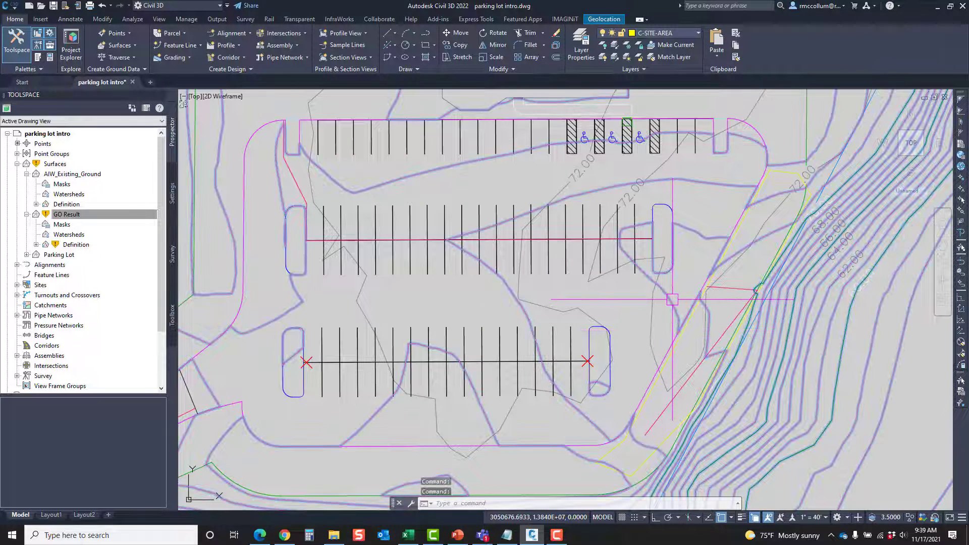
Open the GO Result surface in the Object Viewer and inspect the graded parking lot and its islands in 3D from several angles
{"action": "right_click", "coordinate": [673, 301]}
{"action": "left_click", "coordinate": [709, 441]}
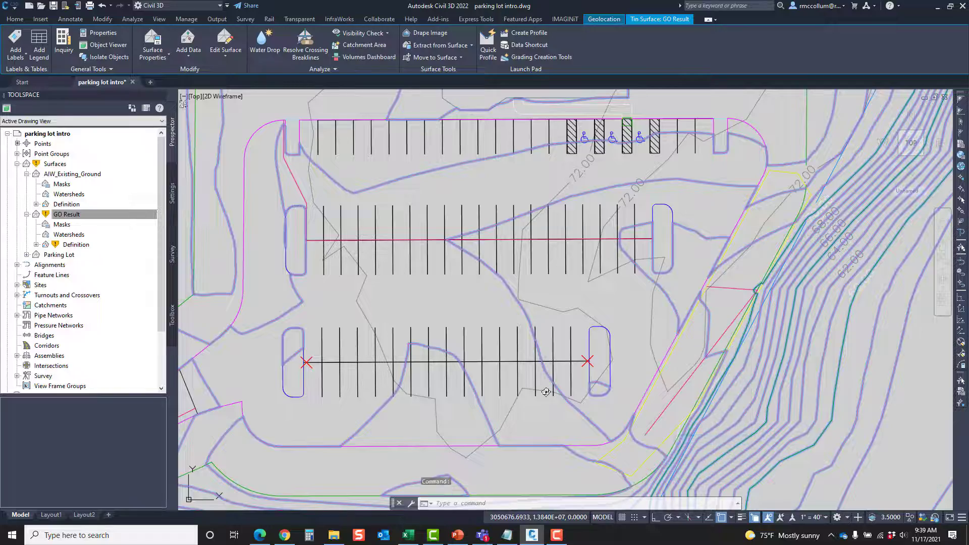
{"action": "scroll", "coordinate": [492, 271], "scroll_direction": "up", "scroll_amount": 4}
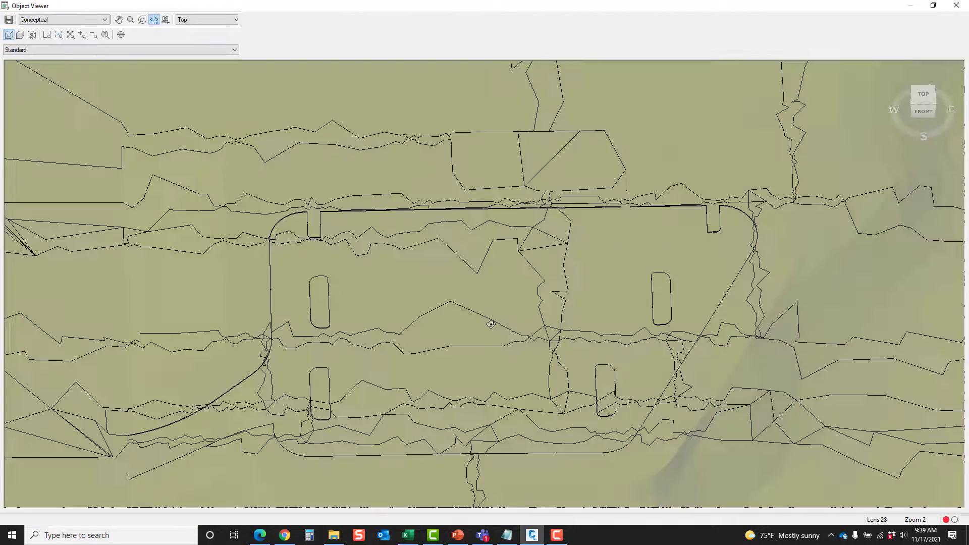
{"action": "left_click_drag", "start_coordinate": [492, 325], "coordinate": [500, 268]}
{"action": "left_click_drag", "start_coordinate": [525, 345], "coordinate": [546, 323]}
{"action": "scroll", "coordinate": [510, 345], "scroll_direction": "up", "scroll_amount": 4}
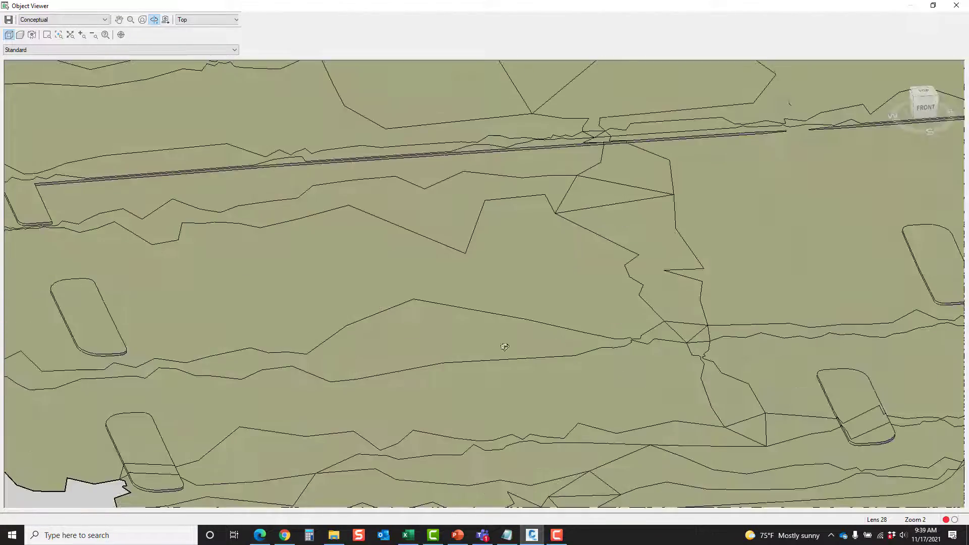
{"action": "left_click_drag", "start_coordinate": [428, 353], "coordinate": [443, 320]}
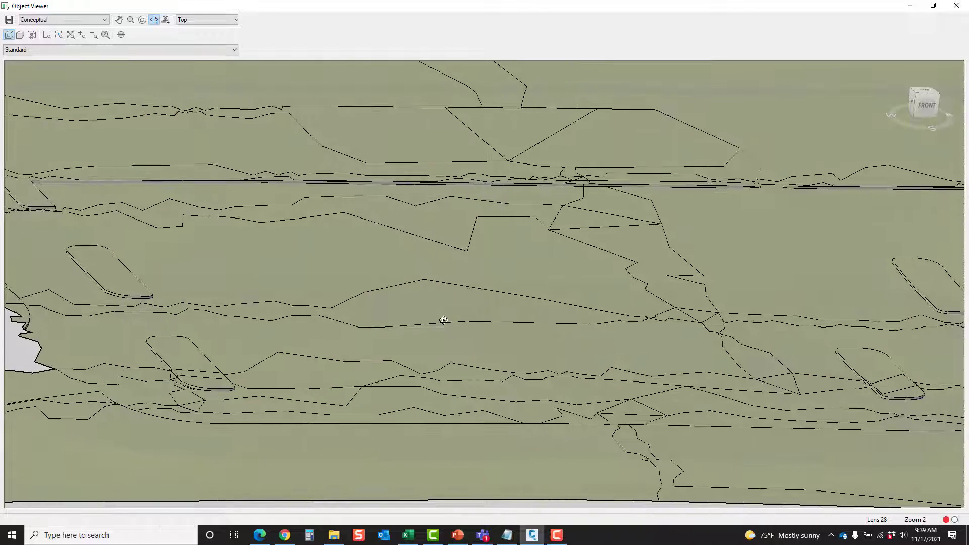
{"action": "middle_click_drag", "start_coordinate": [671, 354], "coordinate": [453, 355]}
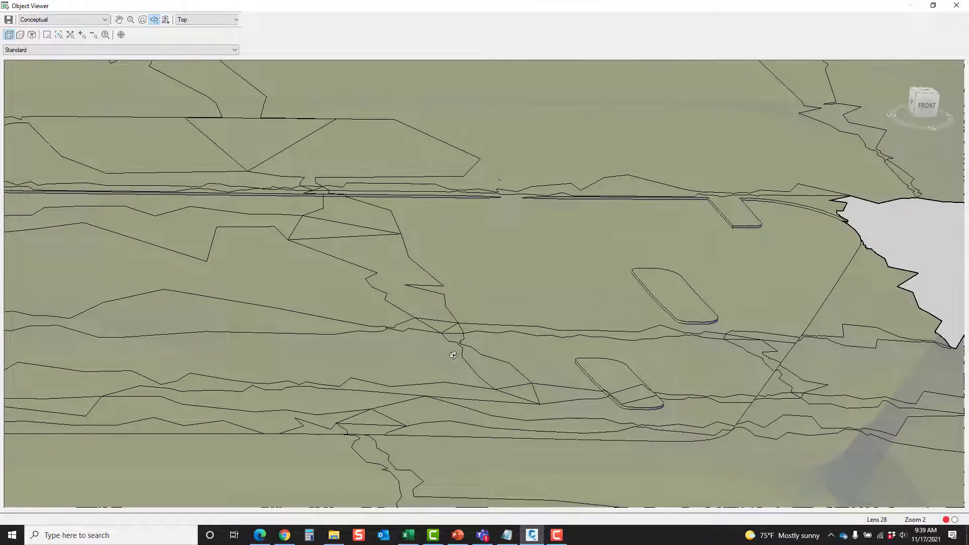
{"action": "left_click_drag", "start_coordinate": [602, 230], "coordinate": [788, 267]}
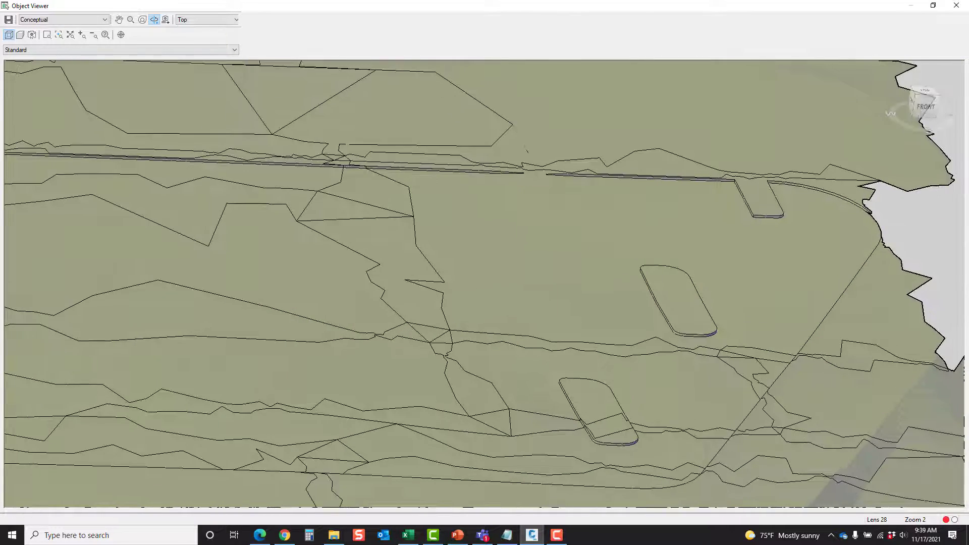